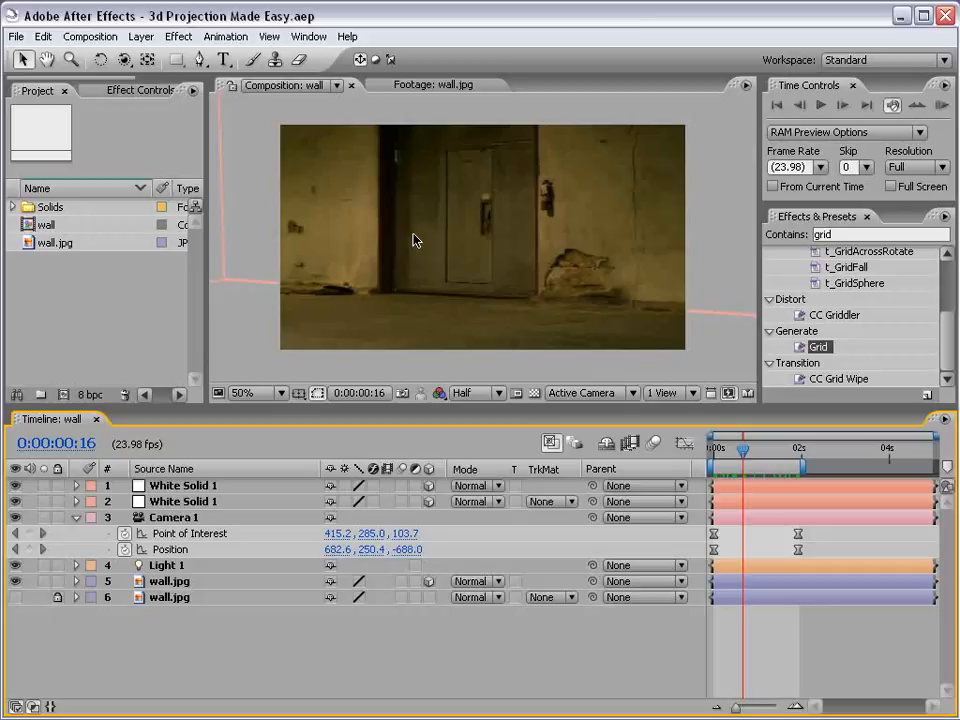
Step: Orbit the camera around the projected wall scene and delete the extra position keyframe at 0:00:00:16
{"action": "key", "text": "c"}
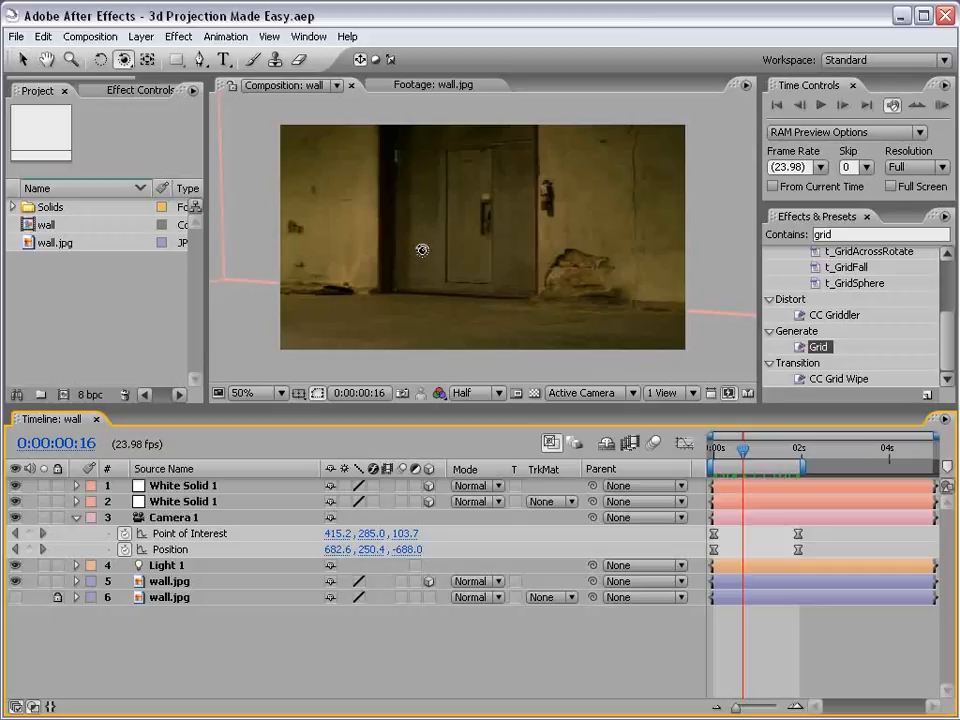
{"action": "left_click_drag", "start_coordinate": [422, 250], "coordinate": [512, 178]}
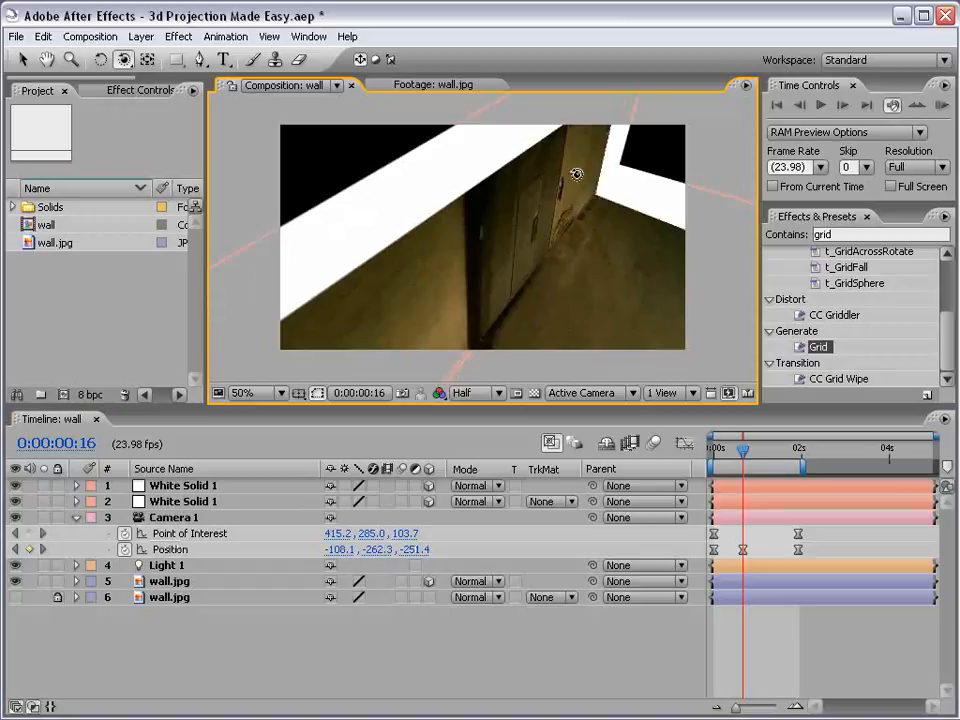
{"action": "left_click_drag", "start_coordinate": [610, 283], "coordinate": [518, 220]}
{"action": "key", "text": "v"}
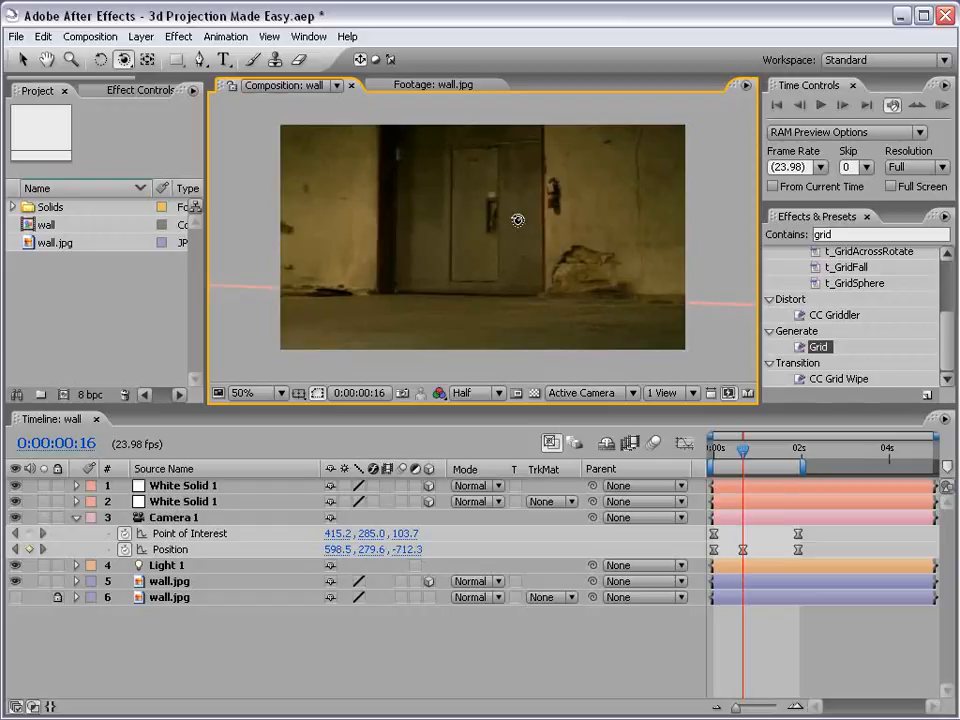
{"action": "left_click", "coordinate": [742, 549]}
{"action": "key", "text": "Delete"}
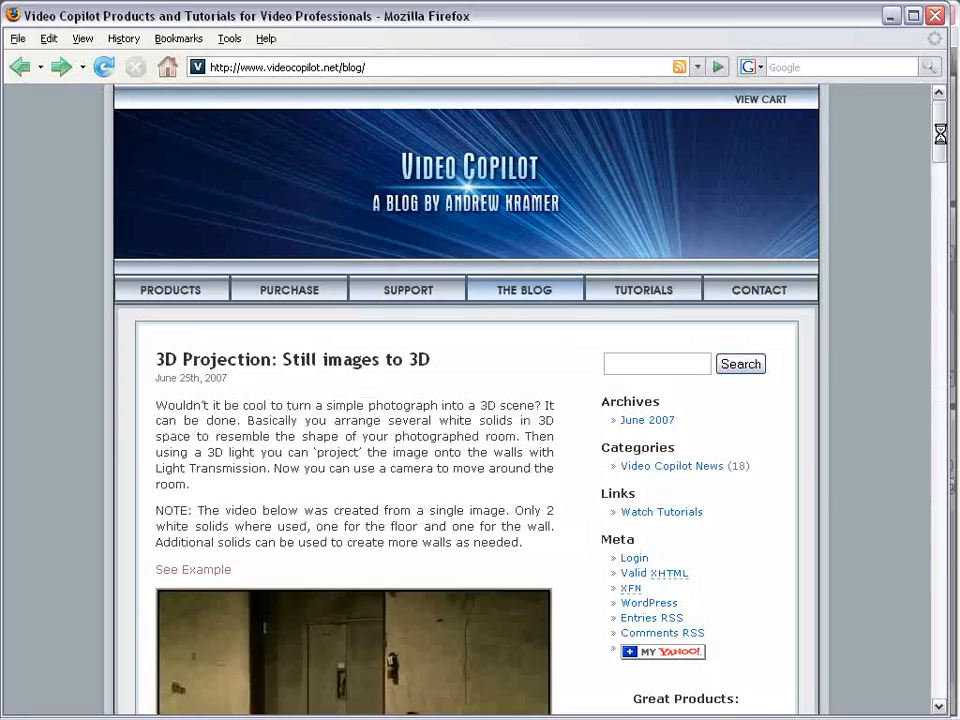
{"action": "mouse_move", "coordinate": [940, 133]}
{"action": "left_mouse_down"}
{"action": "mouse_move", "coordinate": [950, 340]}
{"action": "mouse_move", "coordinate": [934, 129]}
{"action": "left_mouse_up"}
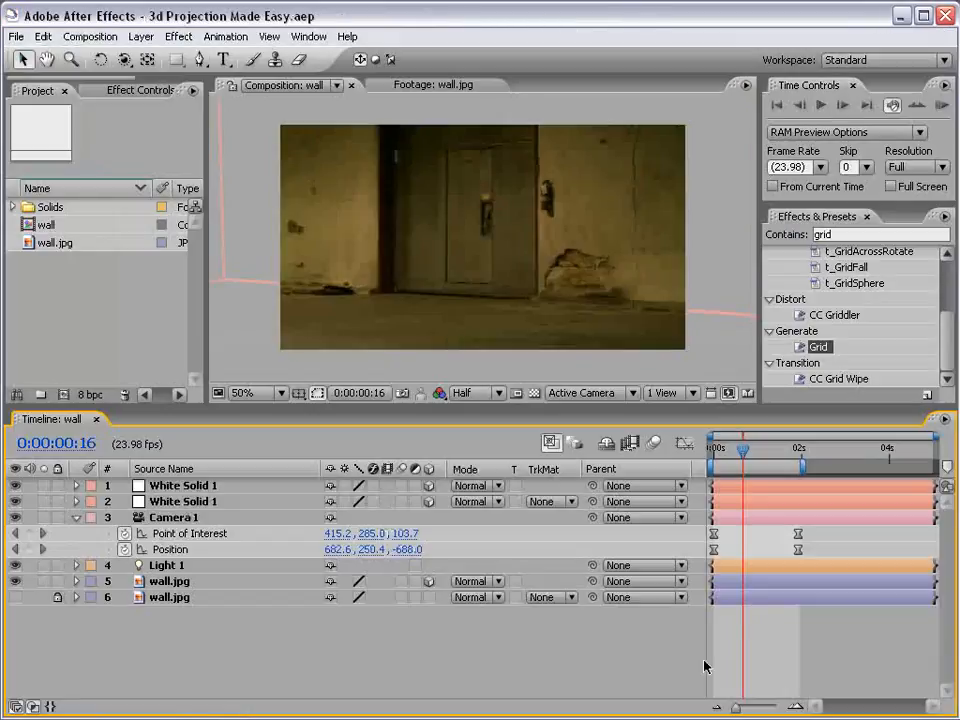
{"action": "right_click", "coordinate": [617, 466]}
{"action": "left_click", "coordinate": [703, 415]}
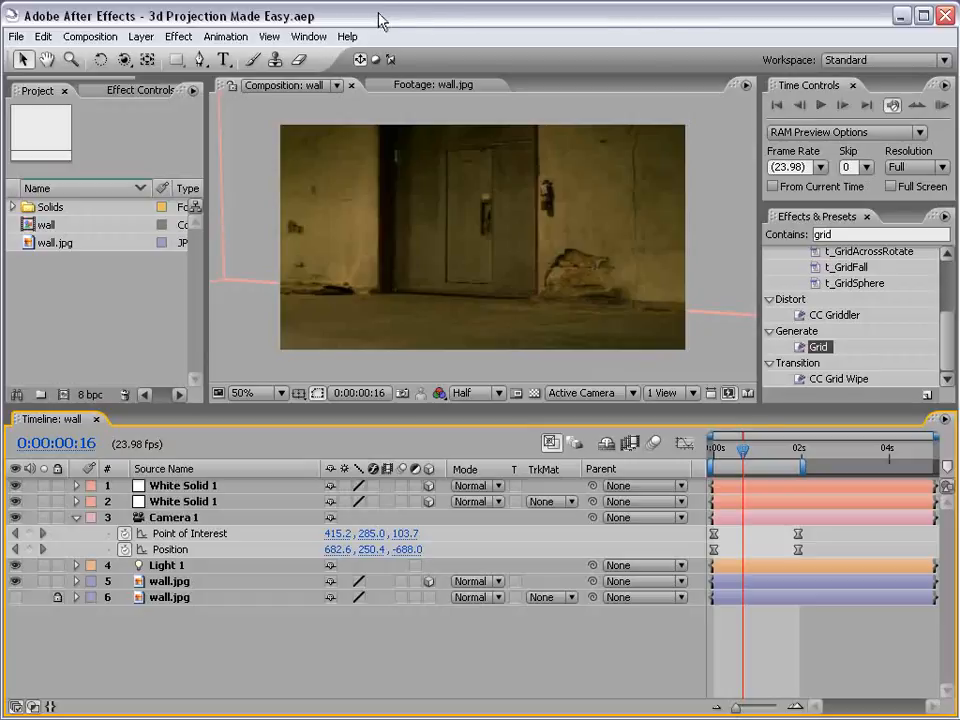
{"action": "left_click", "coordinate": [124, 318]}
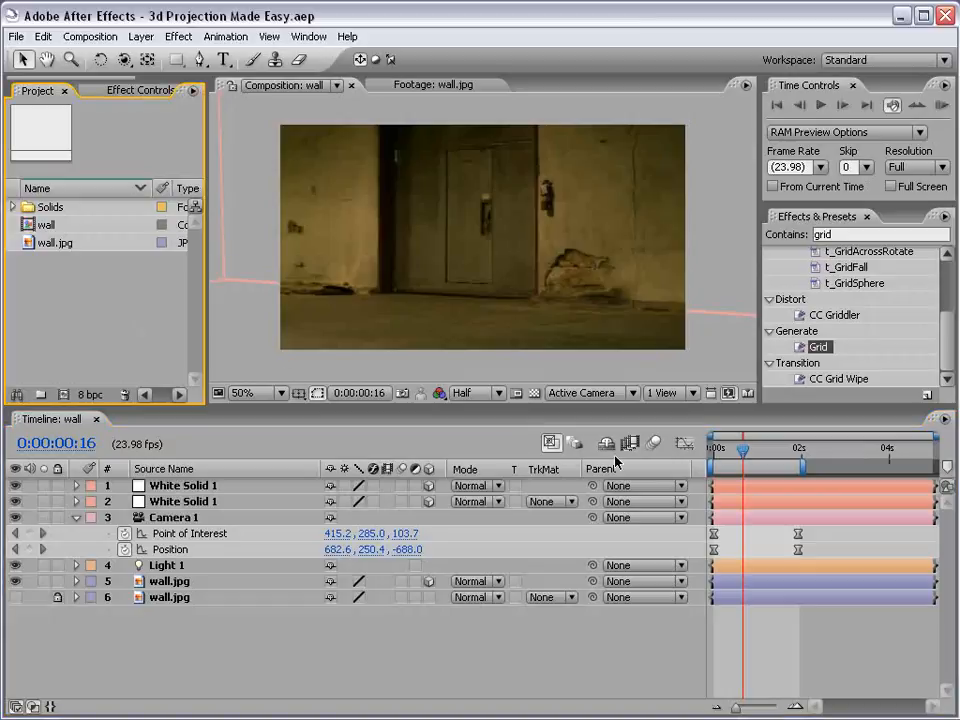
{"action": "left_click_drag", "start_coordinate": [739, 455], "coordinate": [718, 456]}
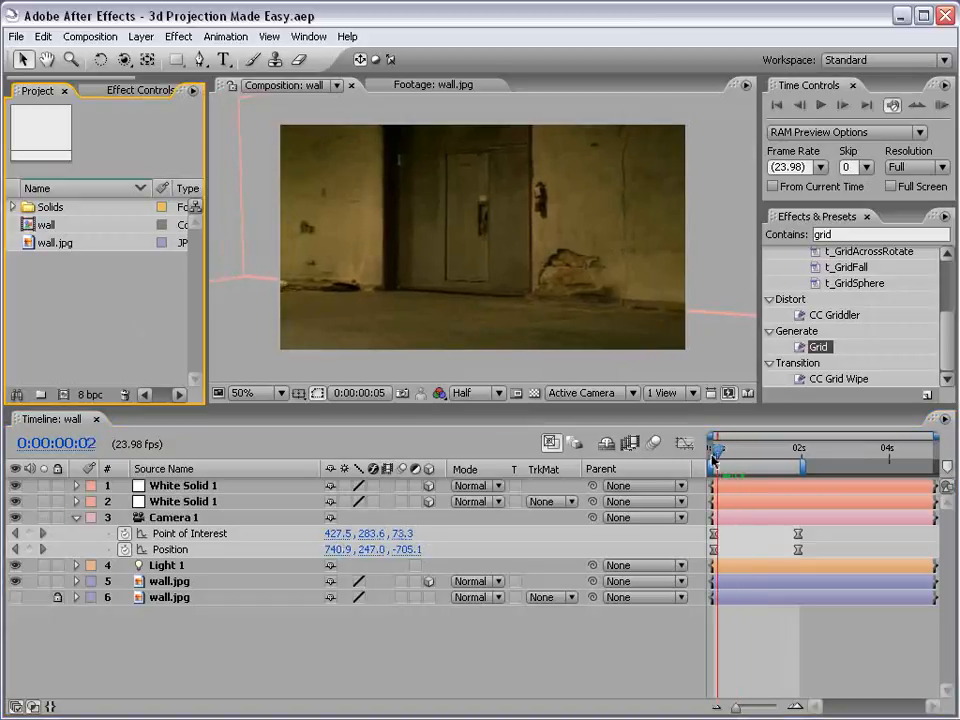
{"action": "right_click", "coordinate": [111, 336]}
{"action": "left_click", "coordinate": [33, 273]}
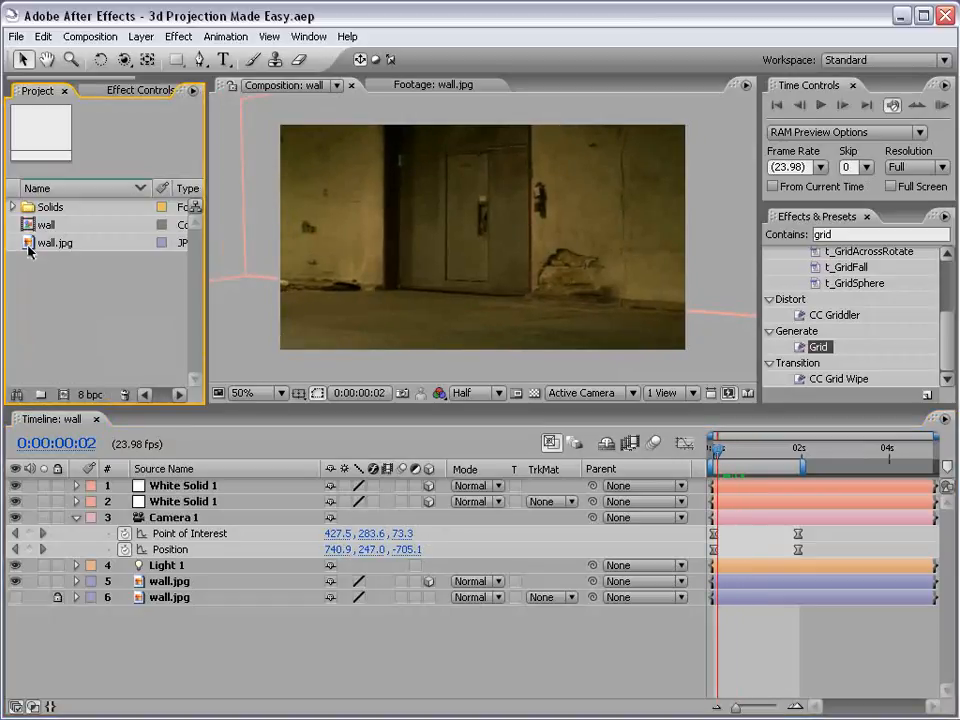
Step: Open the wall.jpg footage and examine the photo's floor and walls in an enlarged view
{"action": "double_click", "coordinate": [27, 243]}
{"action": "key", "text": "grave"}
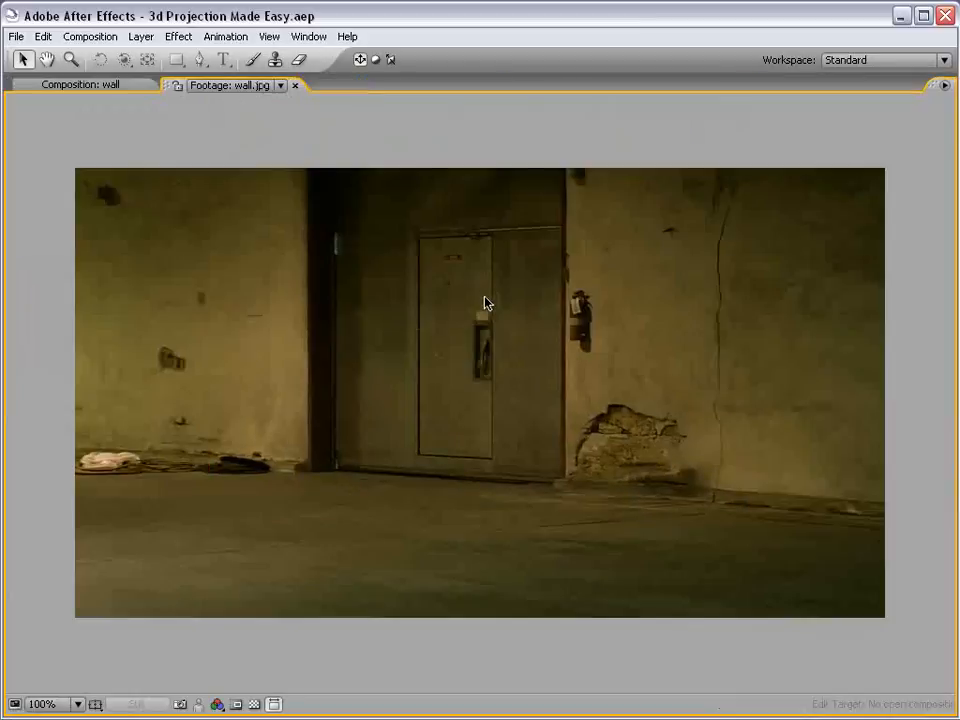
{"action": "key", "text": "grave"}
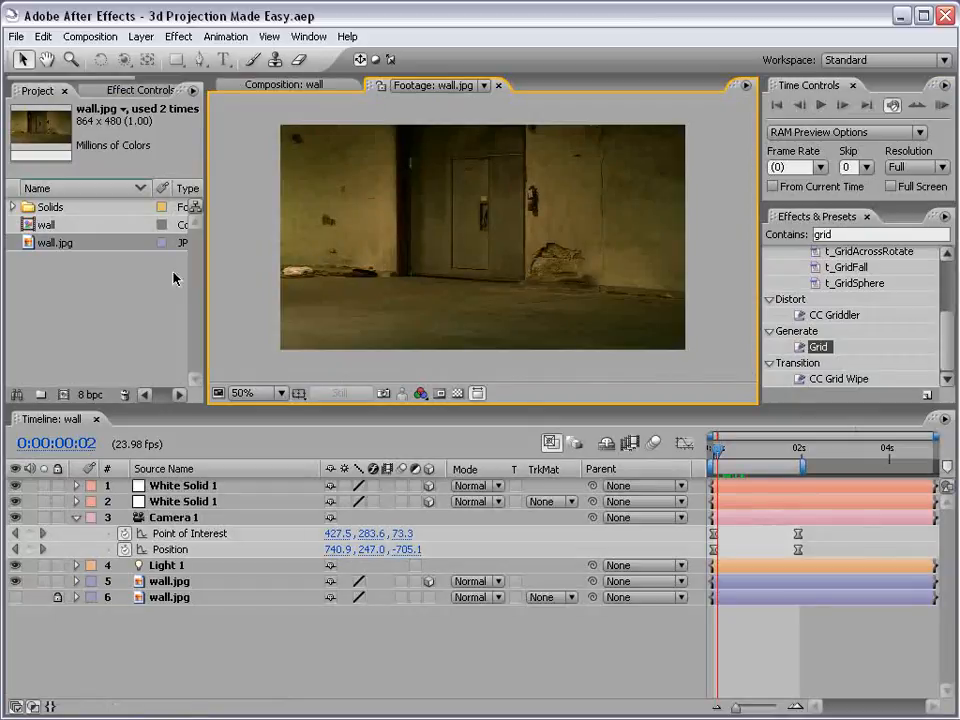
Step: Create a new composition from wall.jpg and show the layer switches without the blending modes in its timeline
{"action": "left_click", "coordinate": [89, 299]}
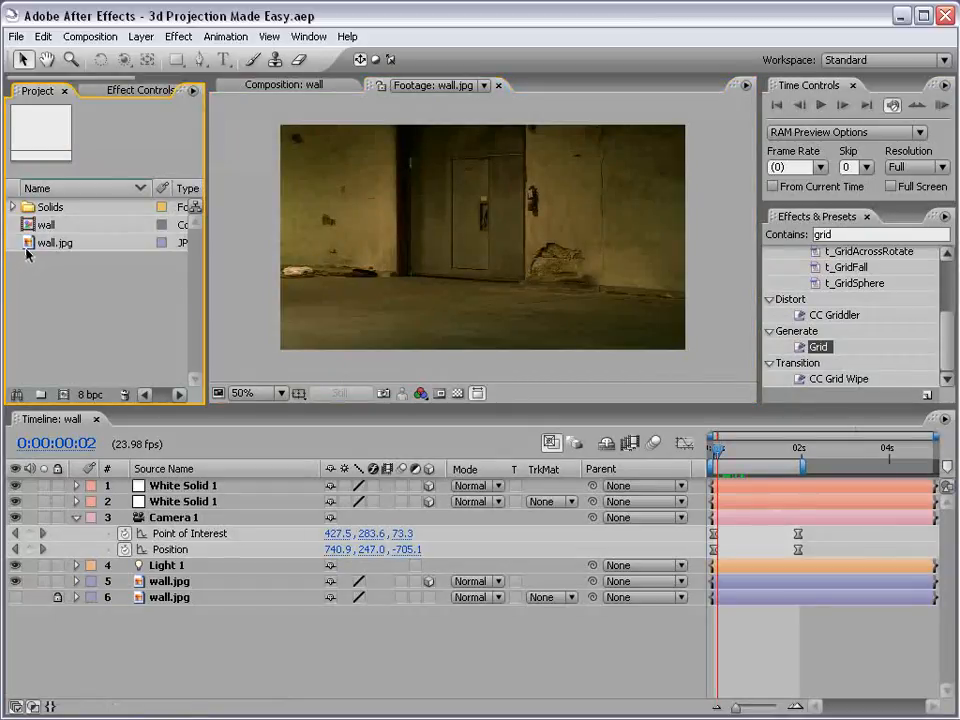
{"action": "left_click_drag", "start_coordinate": [27, 242], "coordinate": [63, 394]}
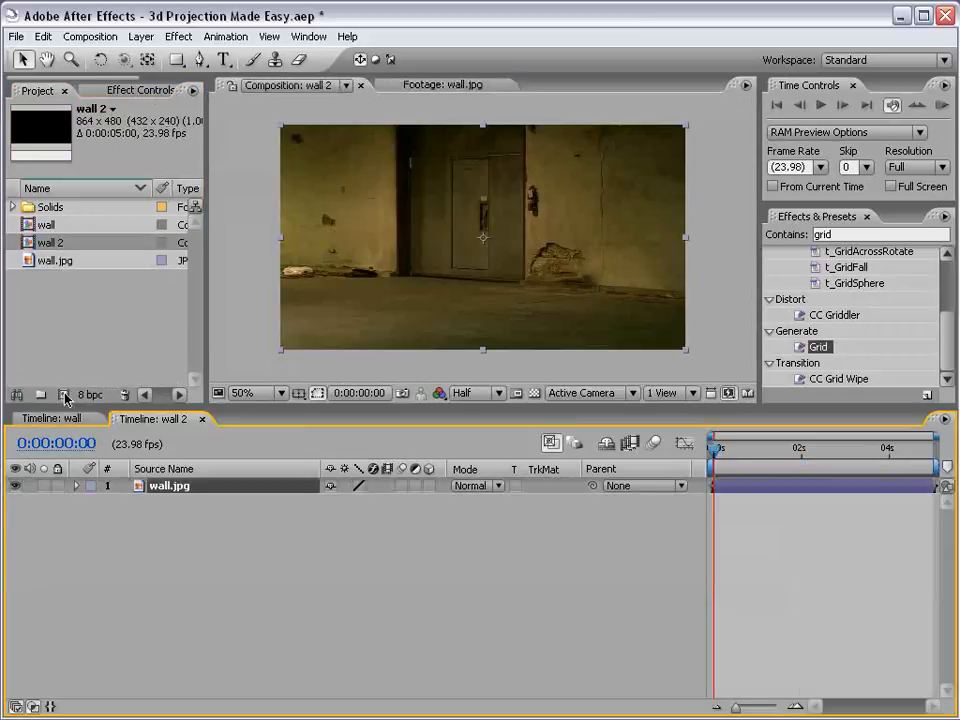
{"action": "right_click", "coordinate": [616, 469]}
{"action": "left_click", "coordinate": [602, 471]}
{"action": "right_click", "coordinate": [371, 469]}
{"action": "left_click", "coordinate": [385, 472]}
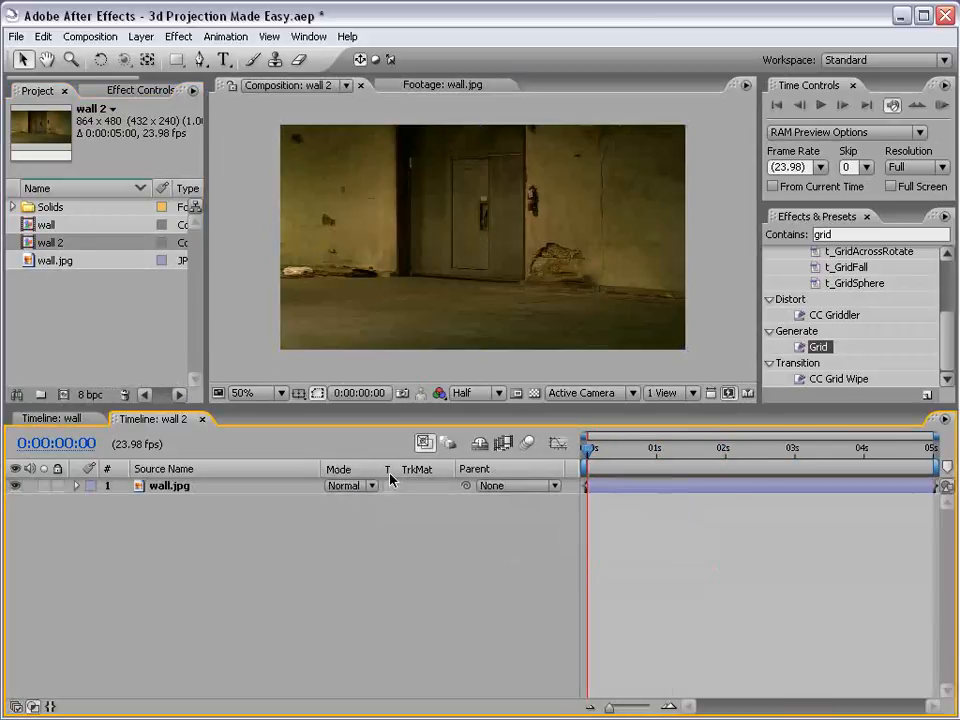
{"action": "key", "text": "F4"}
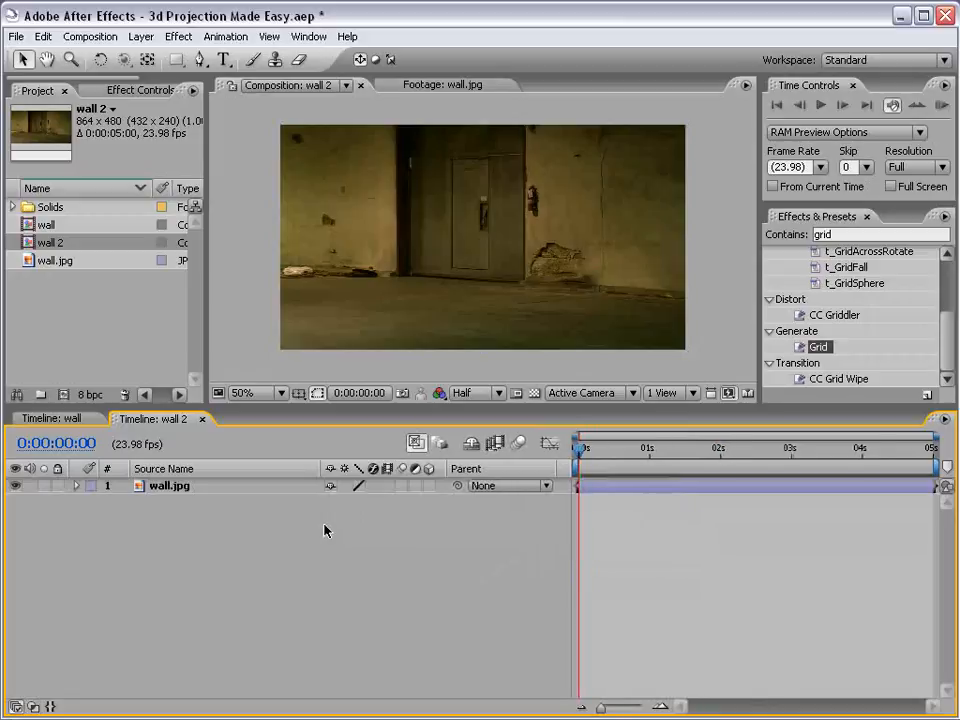
Step: Add a new camera to the wall 2 composition using the 35mm preset
{"action": "left_click", "coordinate": [628, 489]}
{"action": "left_click", "coordinate": [141, 36]}
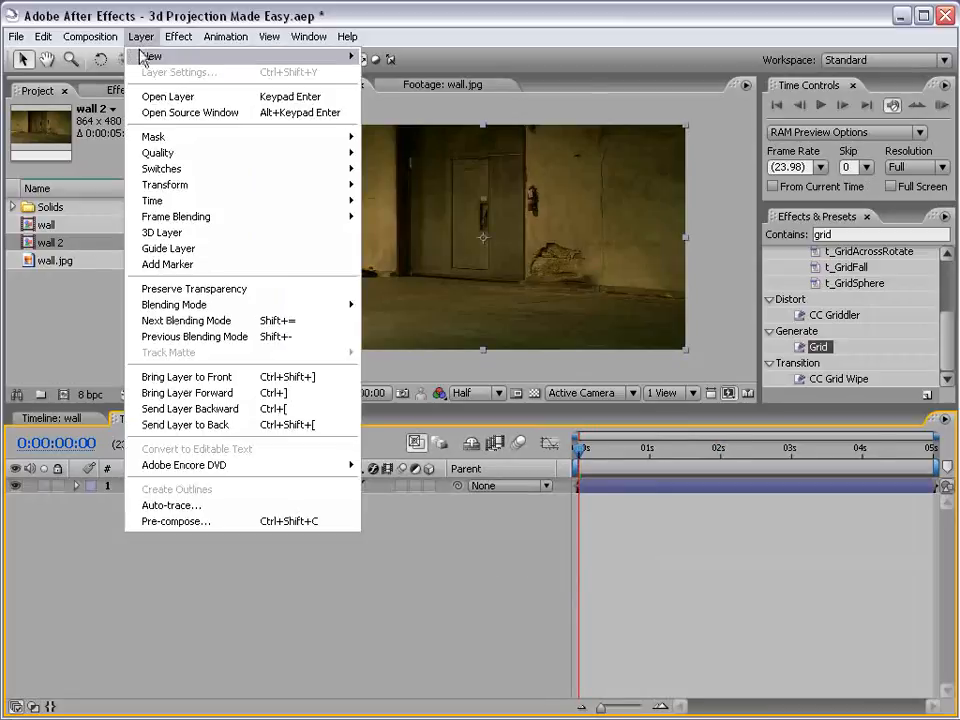
{"action": "mouse_move", "coordinate": [300, 56]}
{"action": "left_click", "coordinate": [396, 104]}
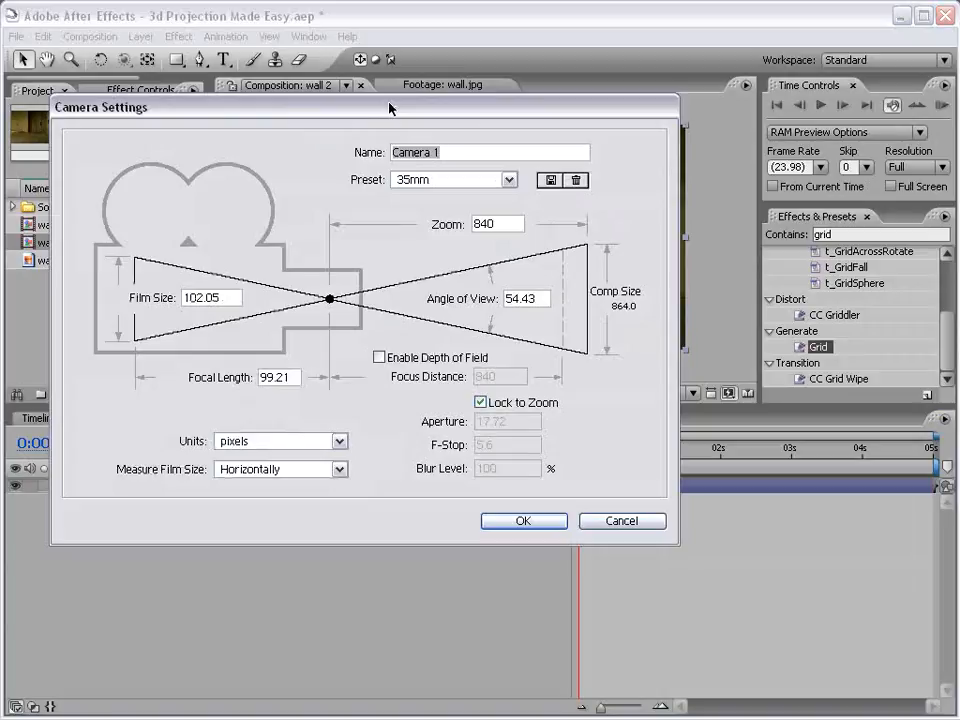
{"action": "left_click_drag", "start_coordinate": [376, 110], "coordinate": [474, 219]}
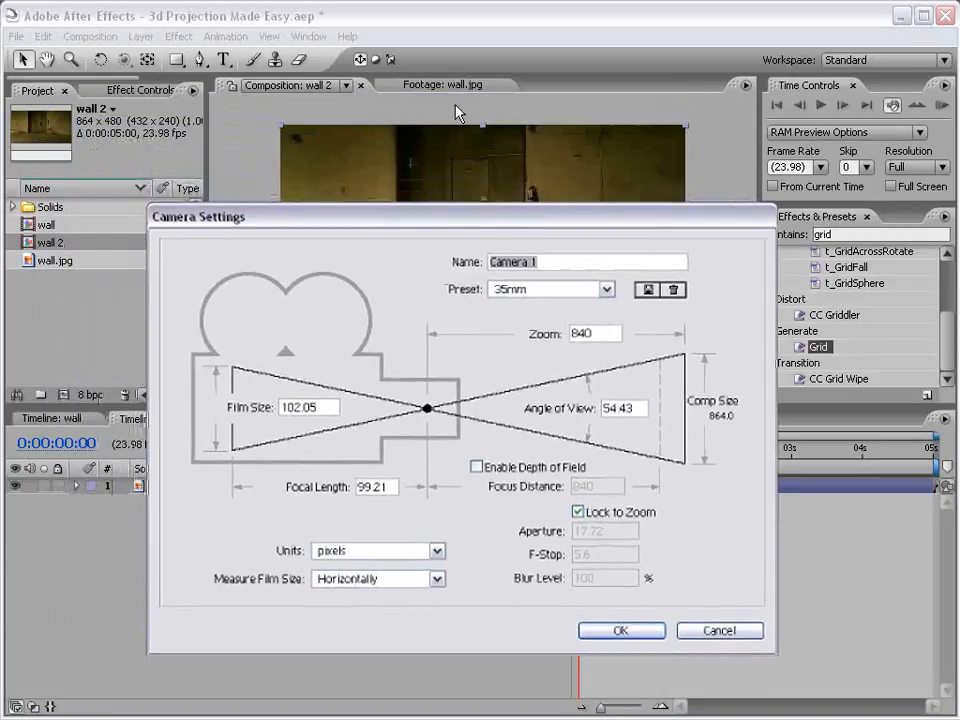
{"action": "left_click", "coordinate": [555, 289]}
{"action": "left_click", "coordinate": [532, 381]}
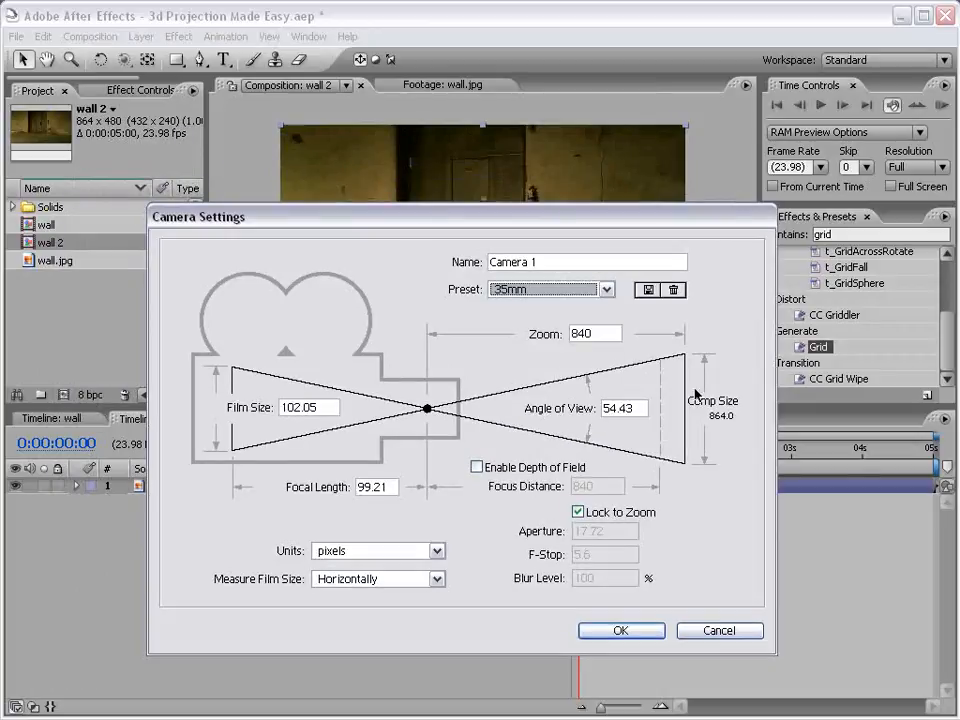
{"action": "left_click", "coordinate": [621, 630]}
Step: Create a white 864 x 480 solid layer named "walls"
{"action": "left_click", "coordinate": [141, 37]}
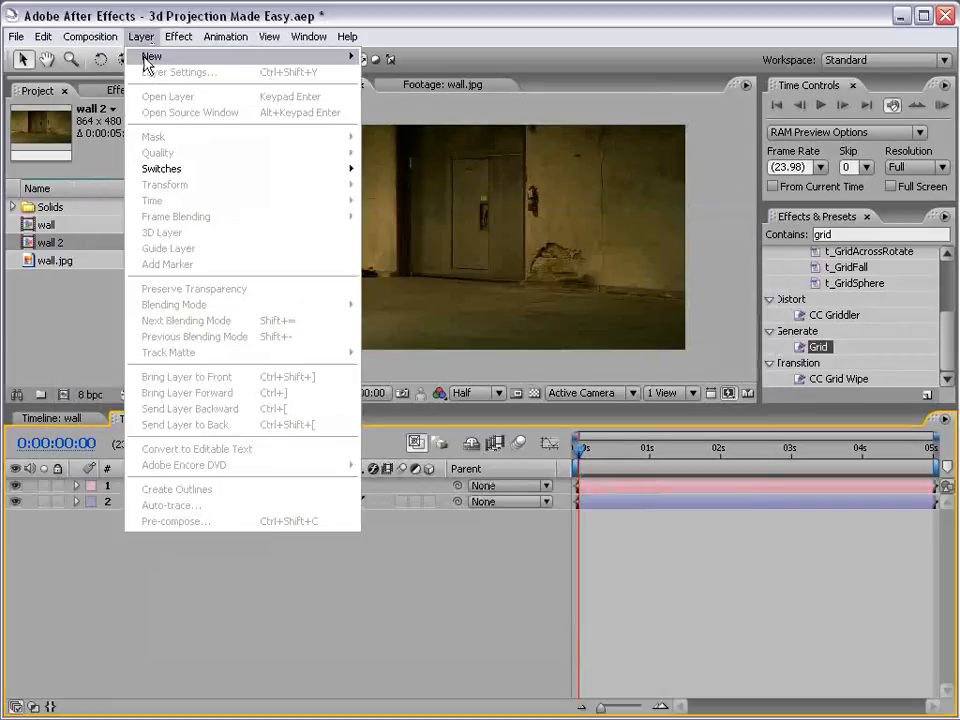
{"action": "mouse_move", "coordinate": [150, 56]}
{"action": "left_click", "coordinate": [430, 74]}
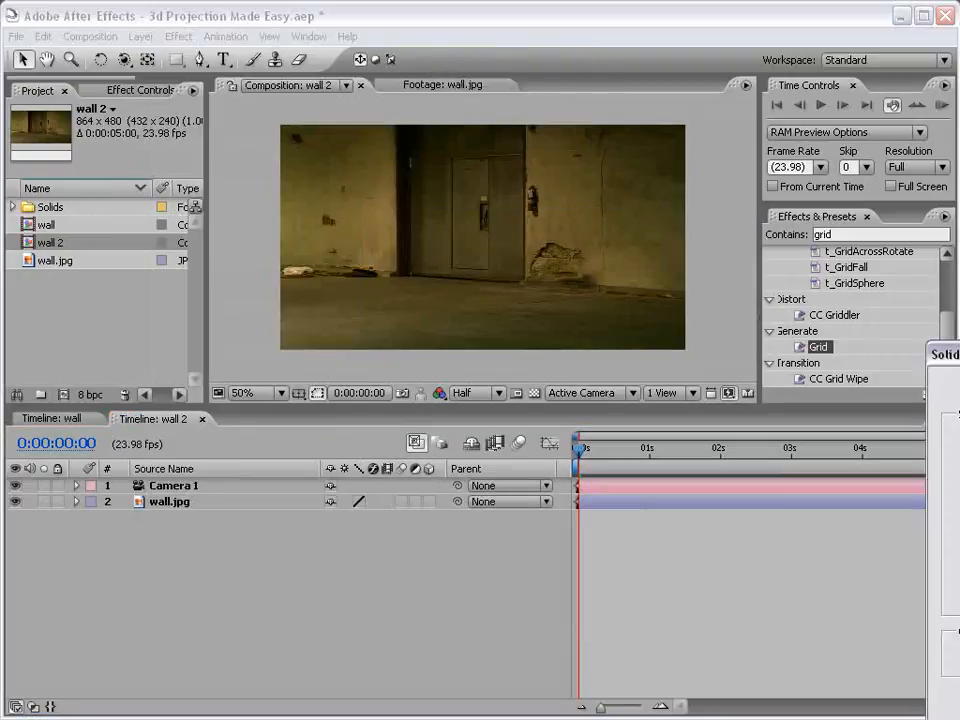
{"action": "left_click", "coordinate": [460, 302]}
{"action": "left_click_drag", "start_coordinate": [468, 302], "coordinate": [316, 304]}
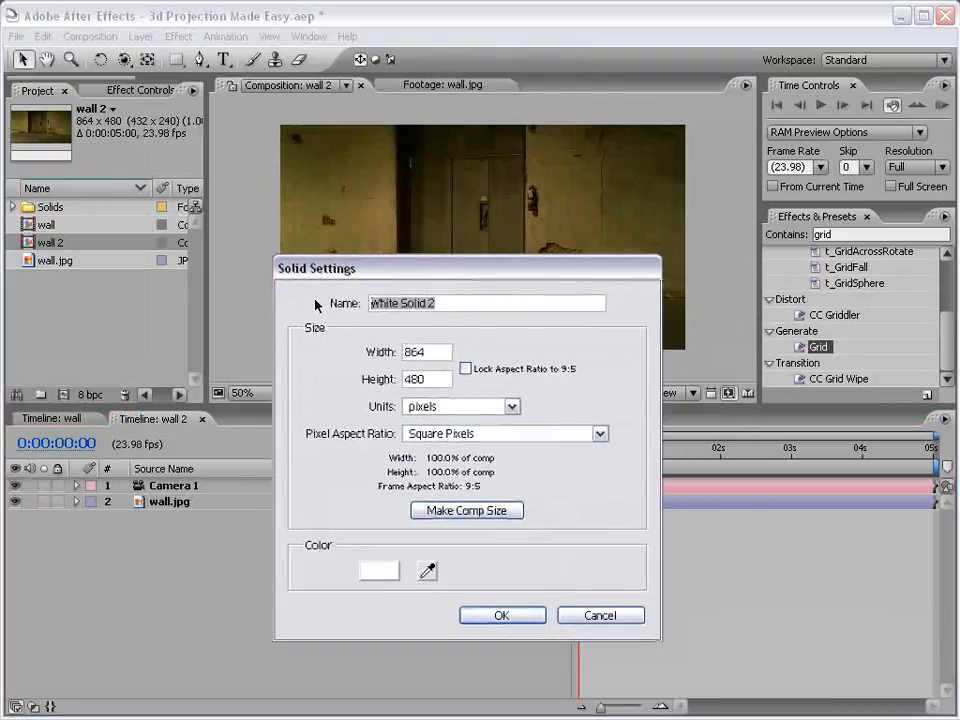
{"action": "type", "text": "walls"}
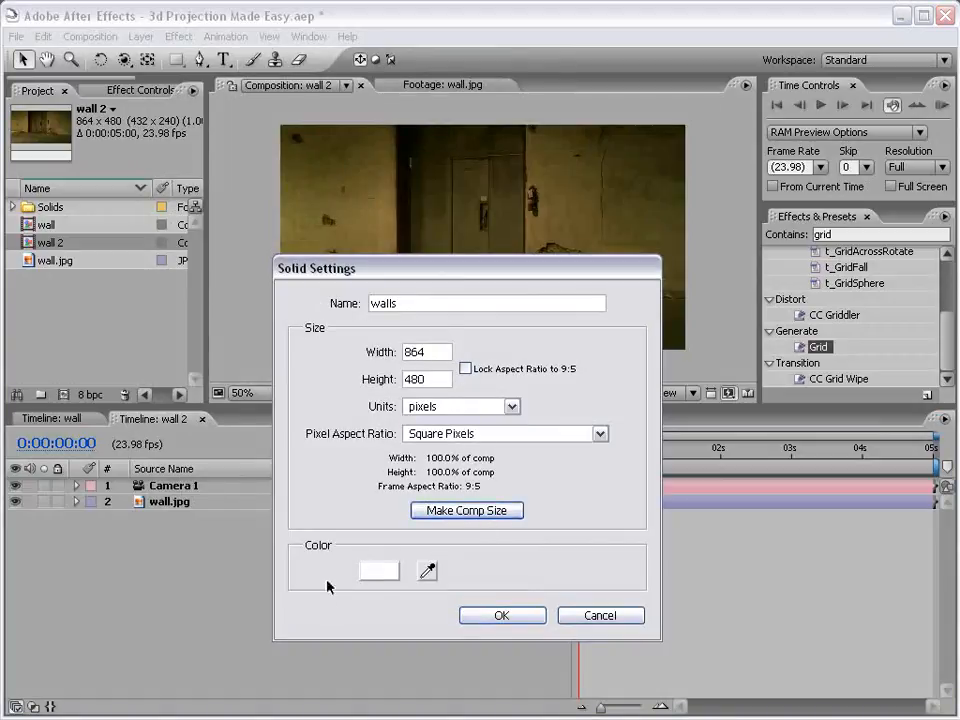
{"action": "left_click", "coordinate": [379, 572]}
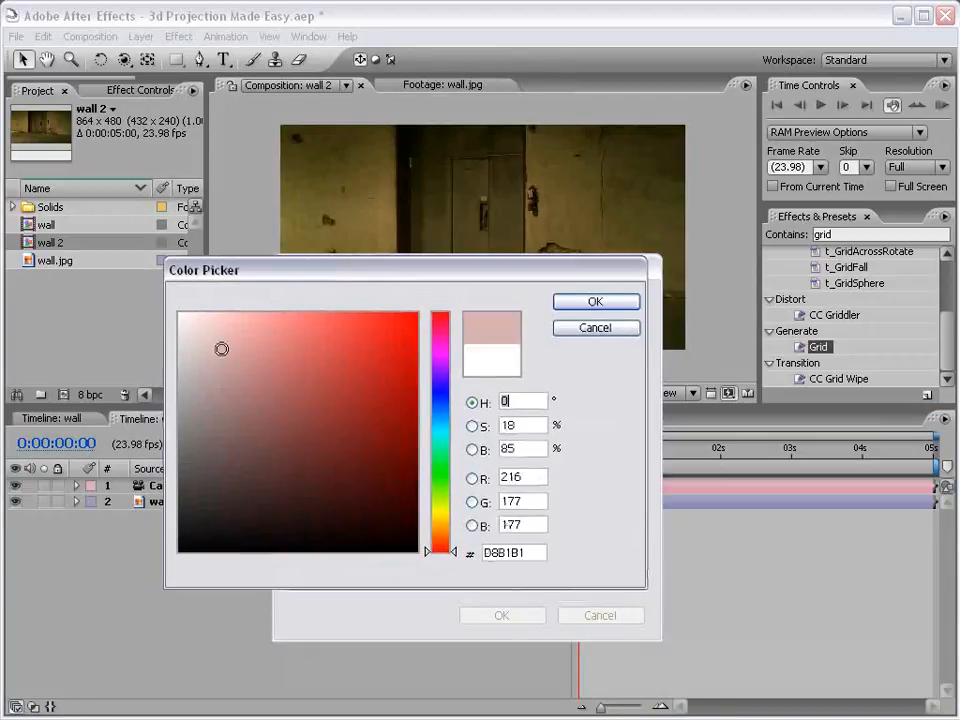
{"action": "left_click", "coordinate": [589, 301]}
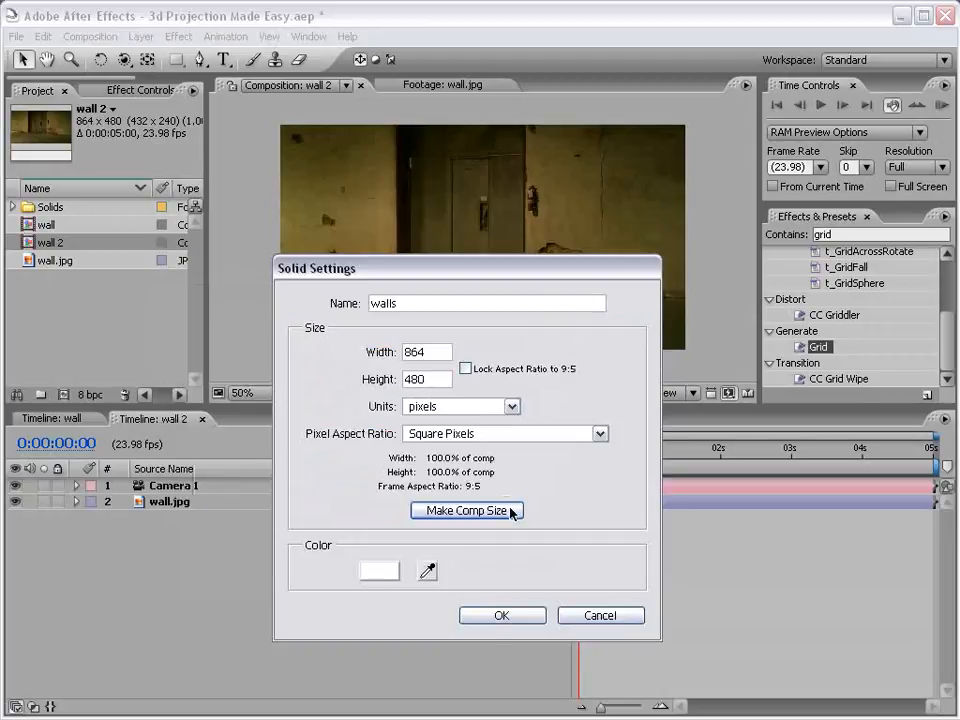
{"action": "left_click", "coordinate": [503, 615]}
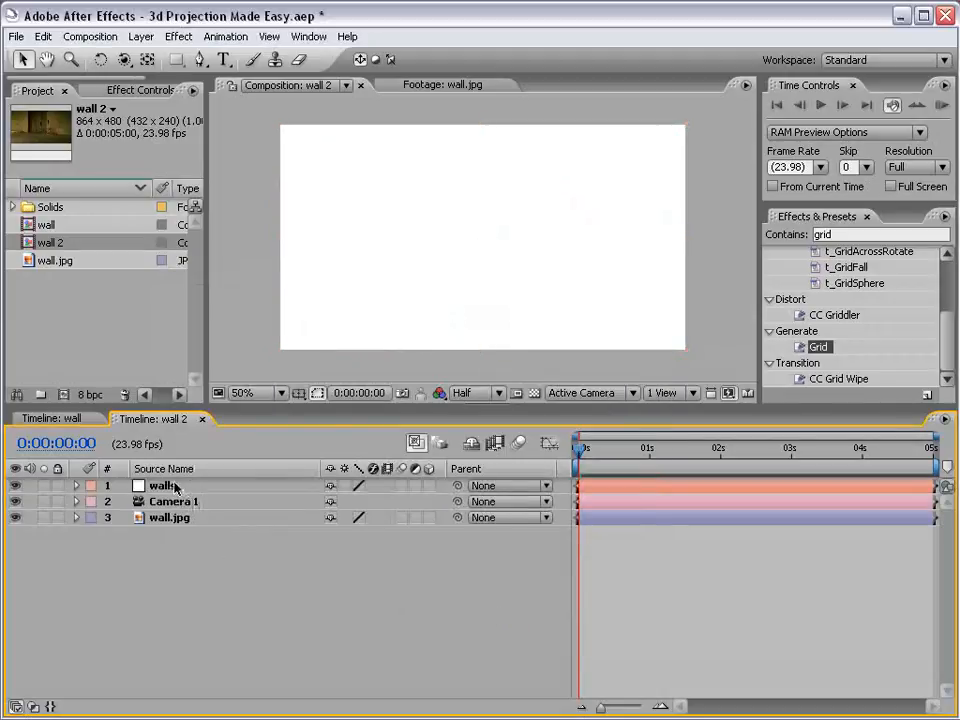
Step: Duplicate the walls solid and hide both copies to reveal the photo underneath
{"action": "left_click", "coordinate": [43, 36]}
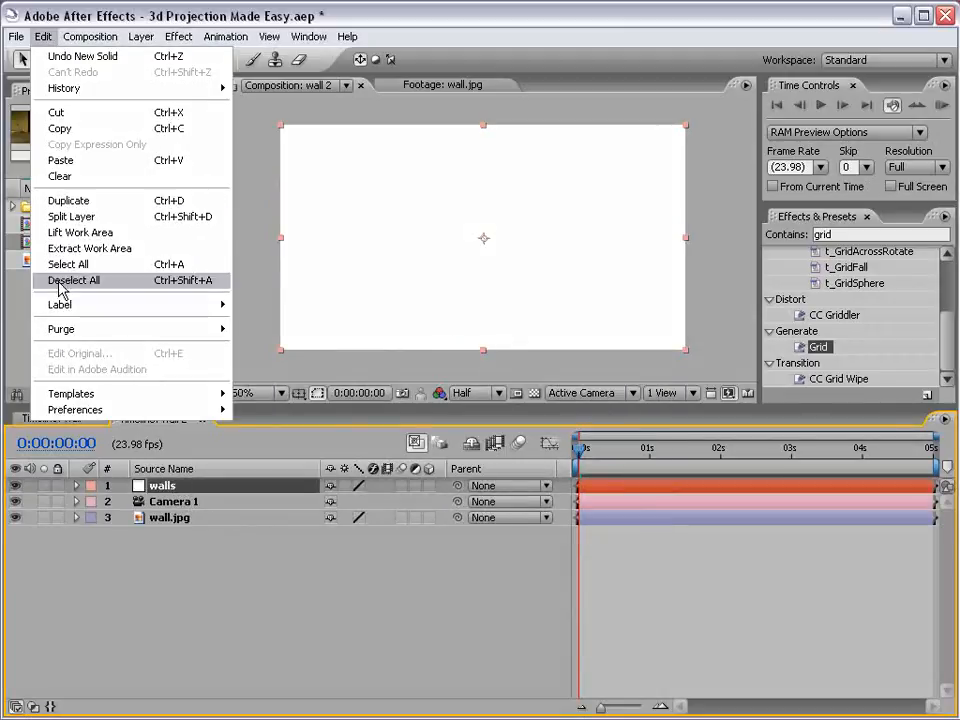
{"action": "left_click", "coordinate": [68, 200]}
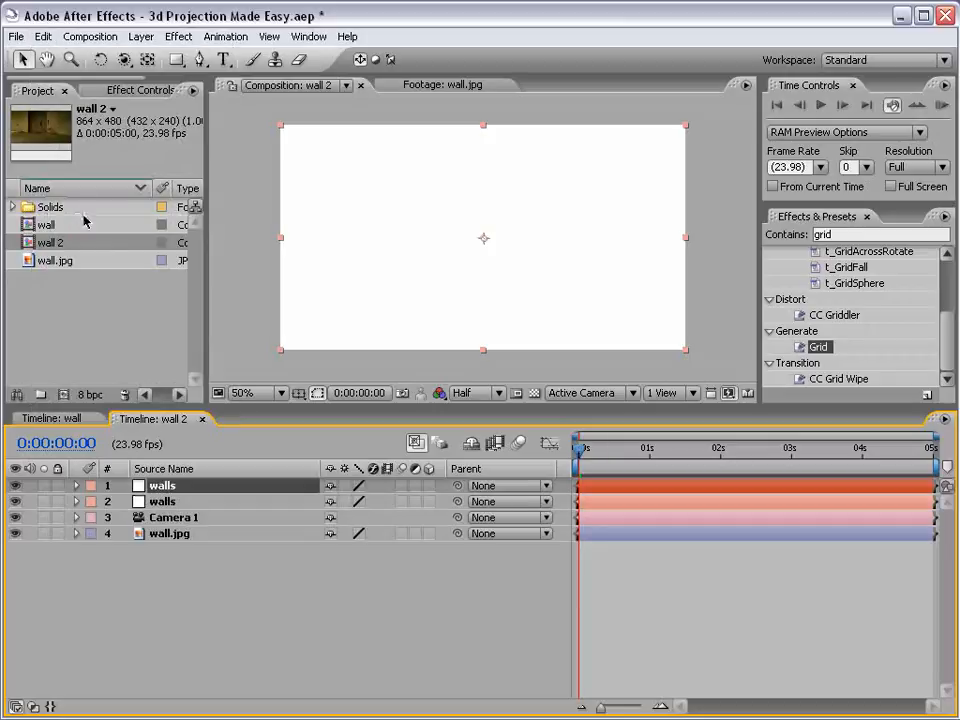
{"action": "left_click", "coordinate": [162, 501]}
{"action": "left_click_drag", "start_coordinate": [16, 502], "coordinate": [19, 486]}
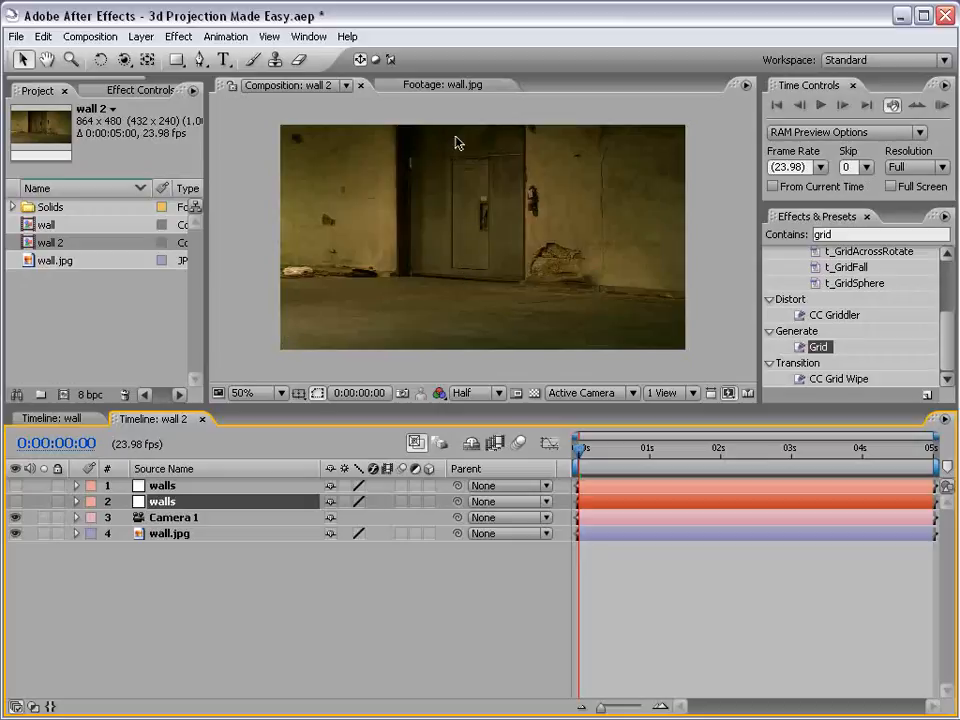
{"action": "left_click", "coordinate": [418, 574]}
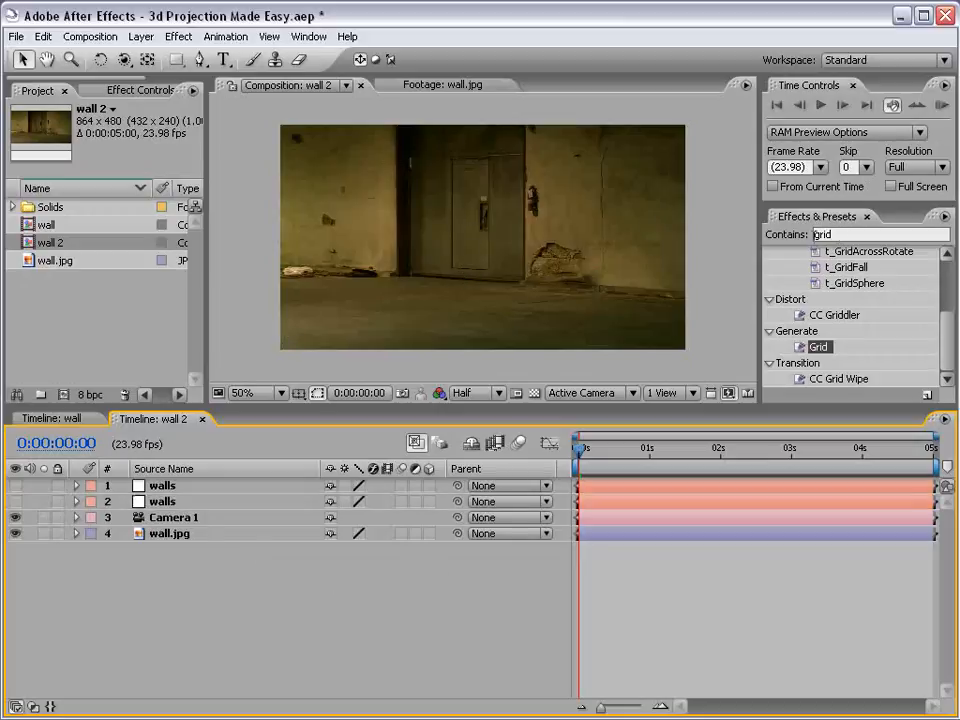
Step: Turn on the top walls solid and apply the Grid effect to it, leaving the walls copy beneath hidden
{"action": "left_click", "coordinate": [840, 234]}
{"action": "key", "text": "BackSpace"}
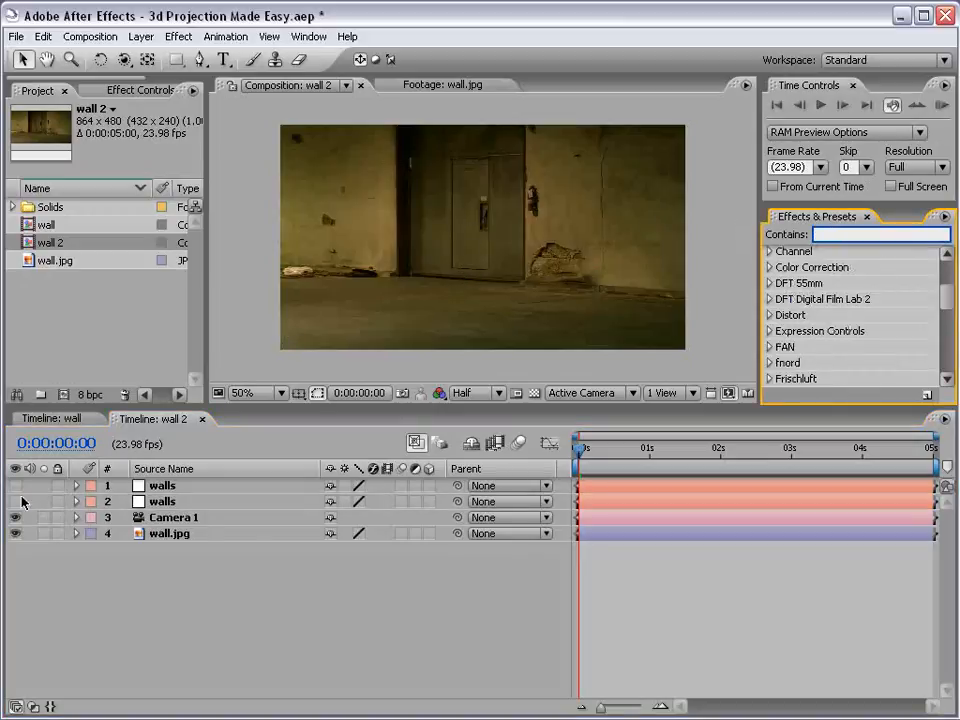
{"action": "left_click_drag", "start_coordinate": [15, 485], "coordinate": [15, 501]}
{"action": "left_click", "coordinate": [820, 234]}
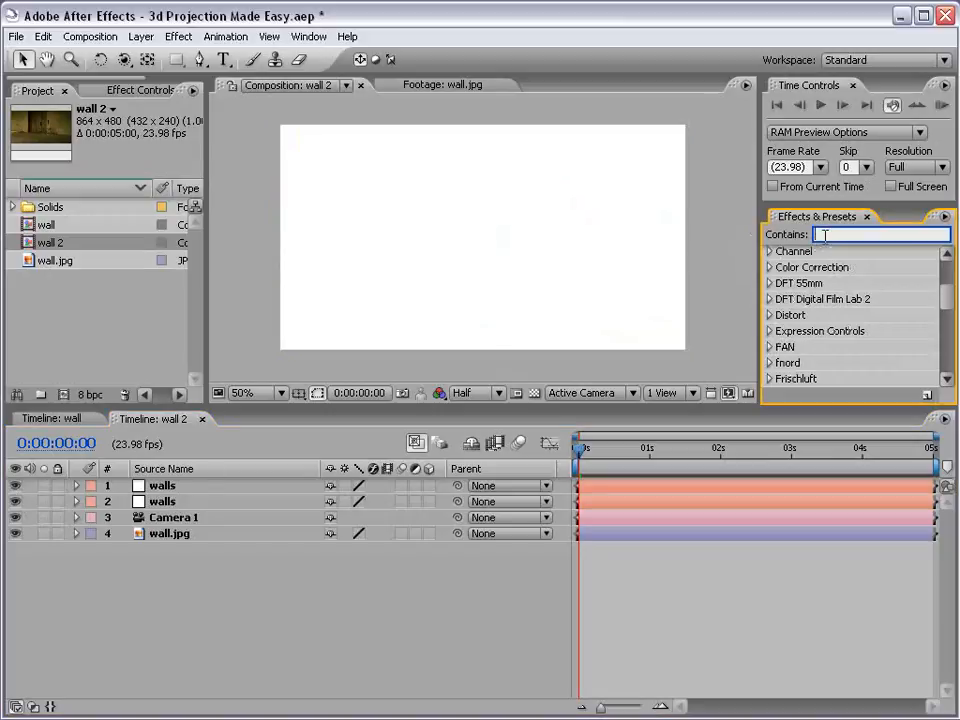
{"action": "type", "text": "grid"}
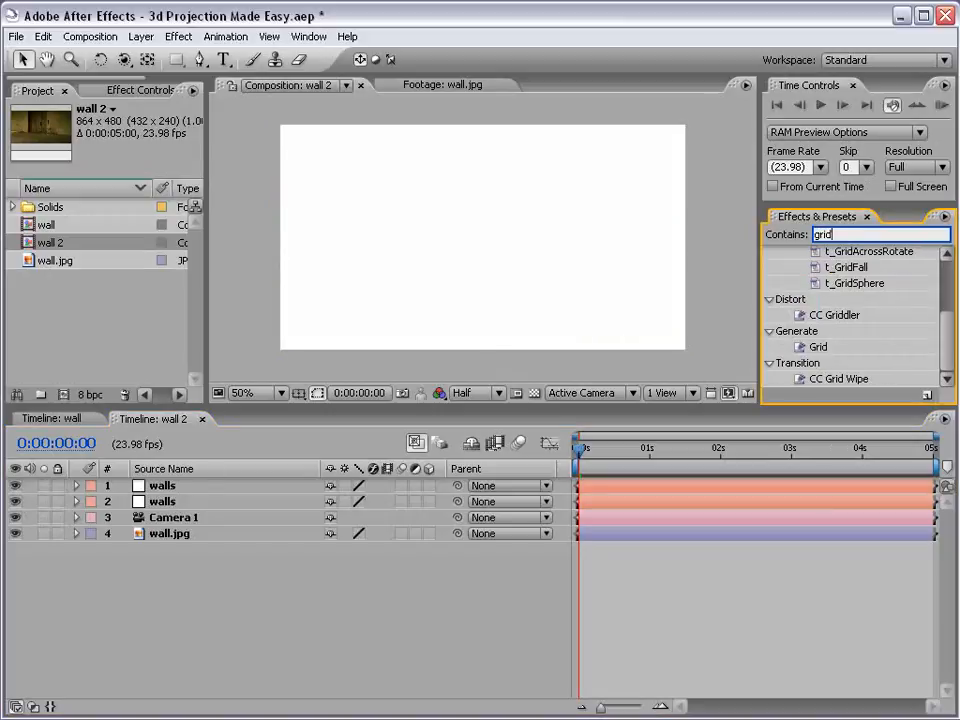
{"action": "left_click_drag", "start_coordinate": [815, 346], "coordinate": [439, 255]}
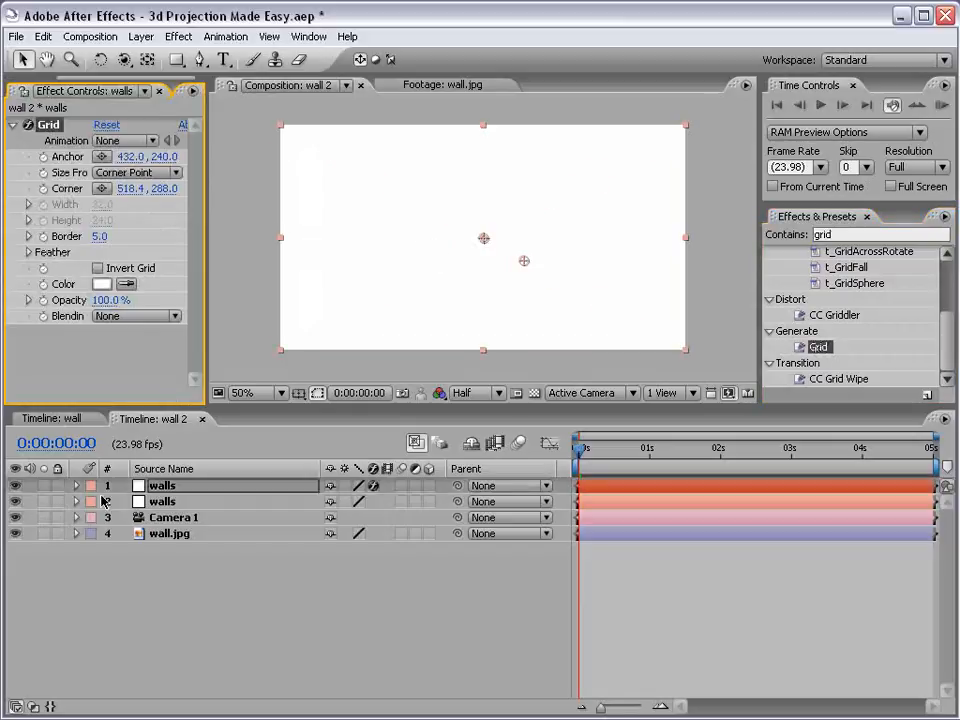
{"action": "left_click", "coordinate": [15, 501]}
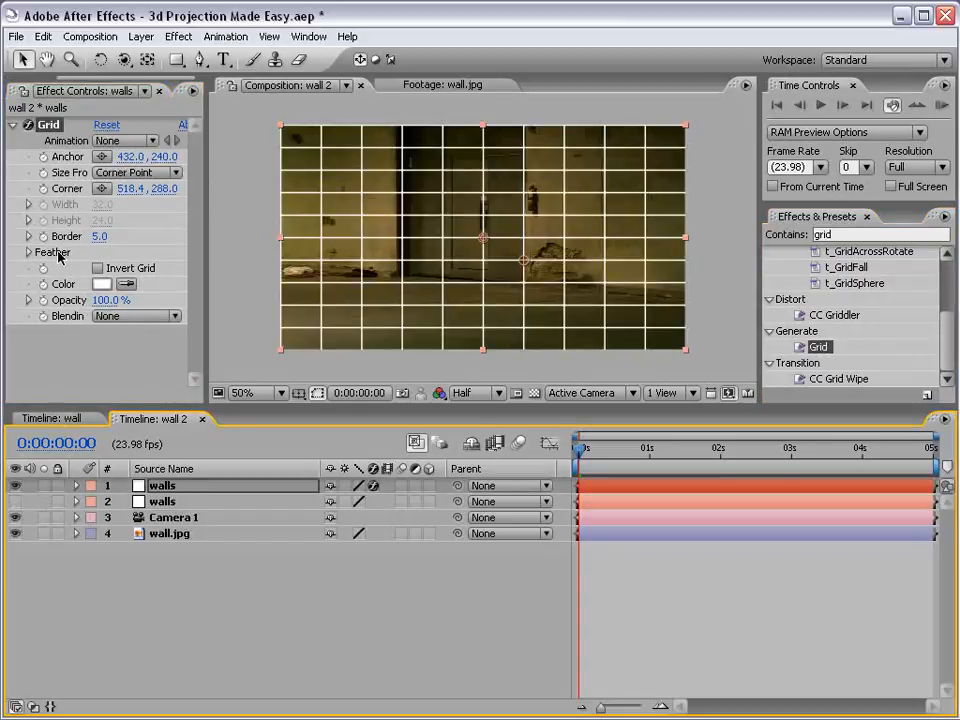
Step: Set the Grid effect's Border to 3, size the grid from the Width Slider, and set its Width to about 48
{"action": "left_click", "coordinate": [99, 237]}
{"action": "type", "text": "3"}
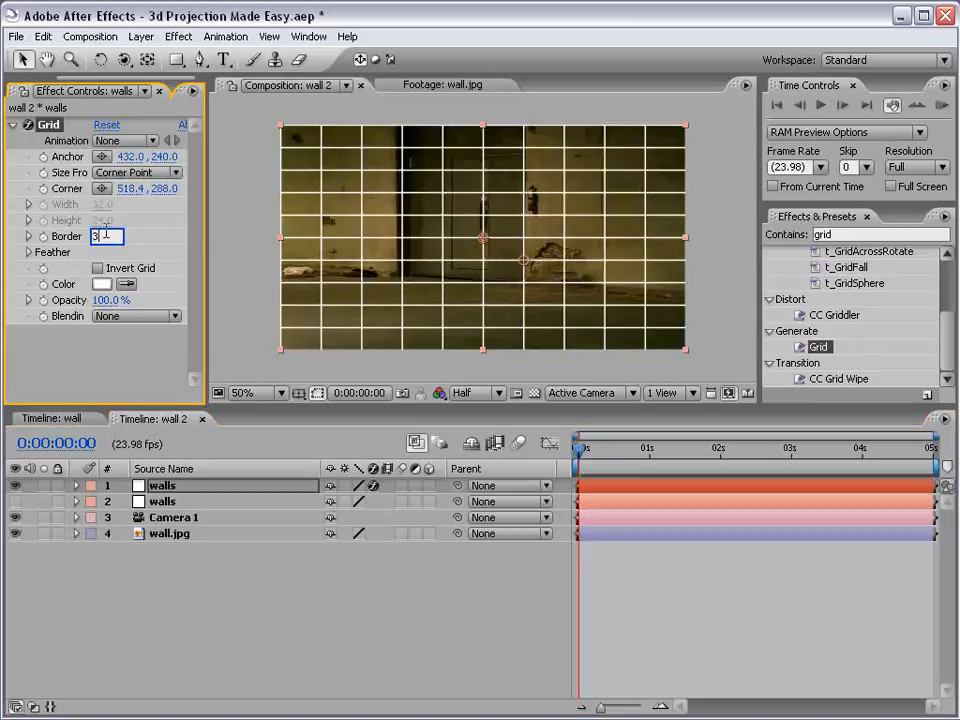
{"action": "key", "text": "Return"}
{"action": "key", "text": "period"}
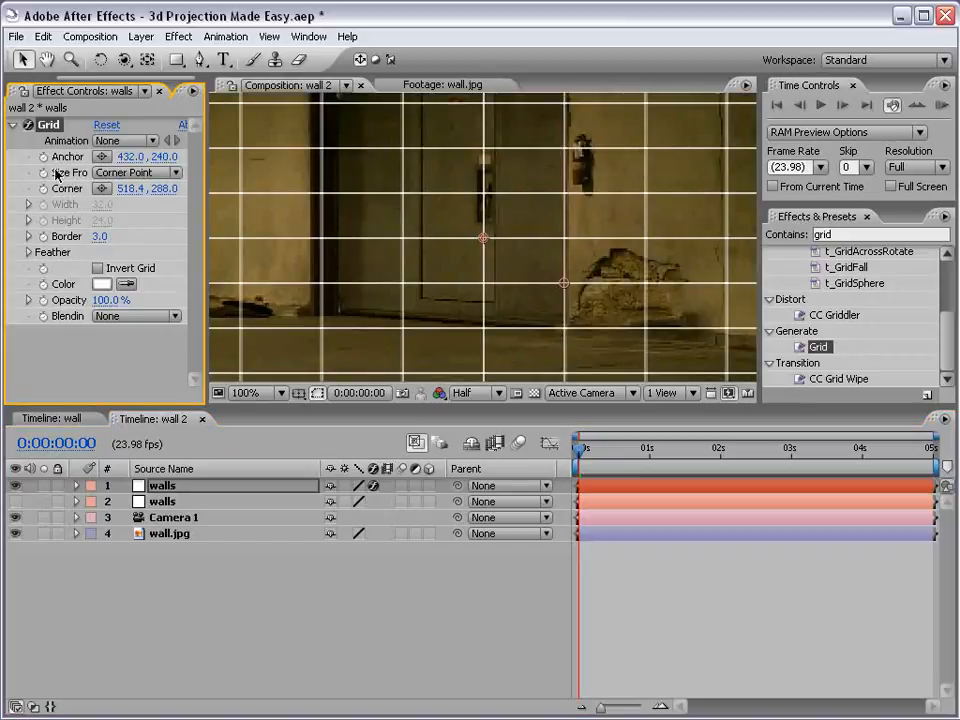
{"action": "left_click", "coordinate": [137, 173]}
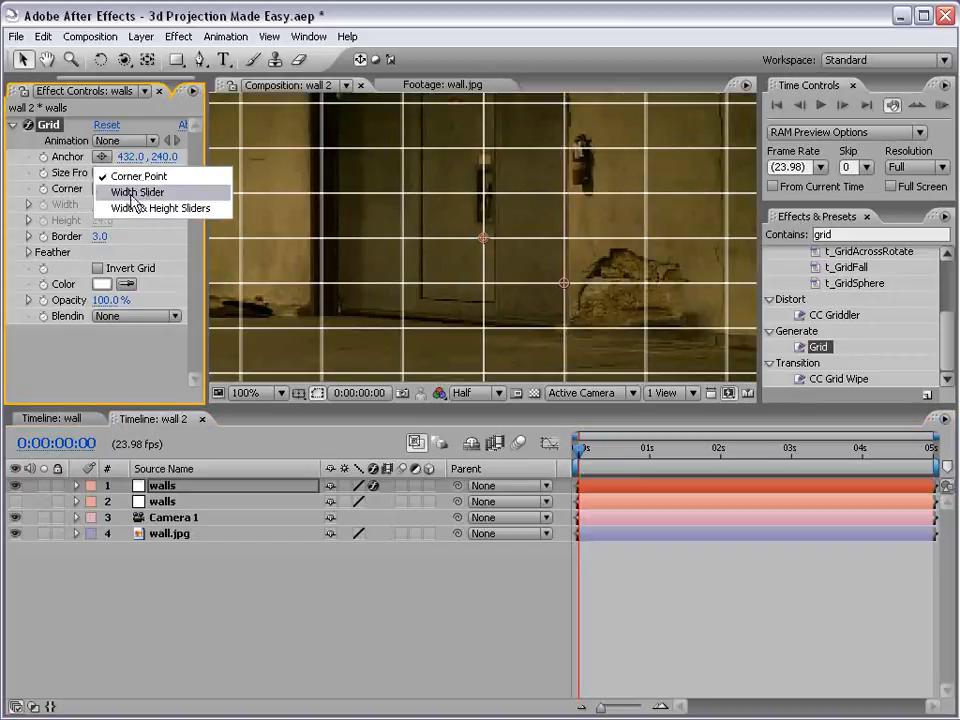
{"action": "left_click", "coordinate": [190, 196]}
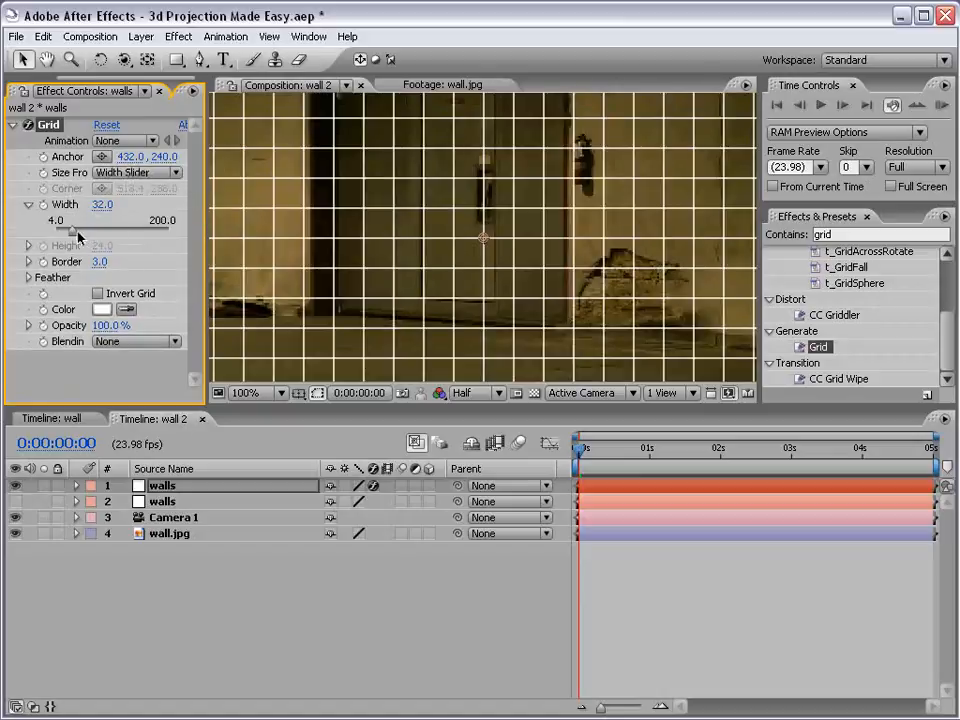
{"action": "key", "text": "comma"}
{"action": "left_click_drag", "start_coordinate": [72, 232], "coordinate": [82, 233]}
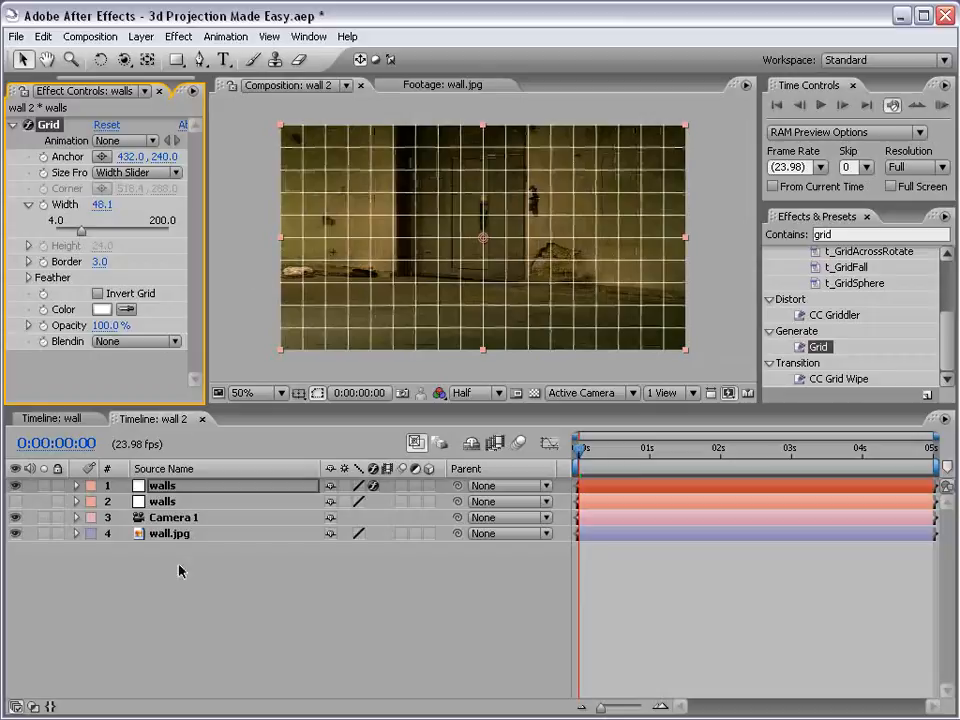
Step: Copy the adjusted Grid effect onto the second walls solid and make that layer visible
{"action": "key", "text": "ctrl+c"}
{"action": "left_click", "coordinate": [164, 502]}
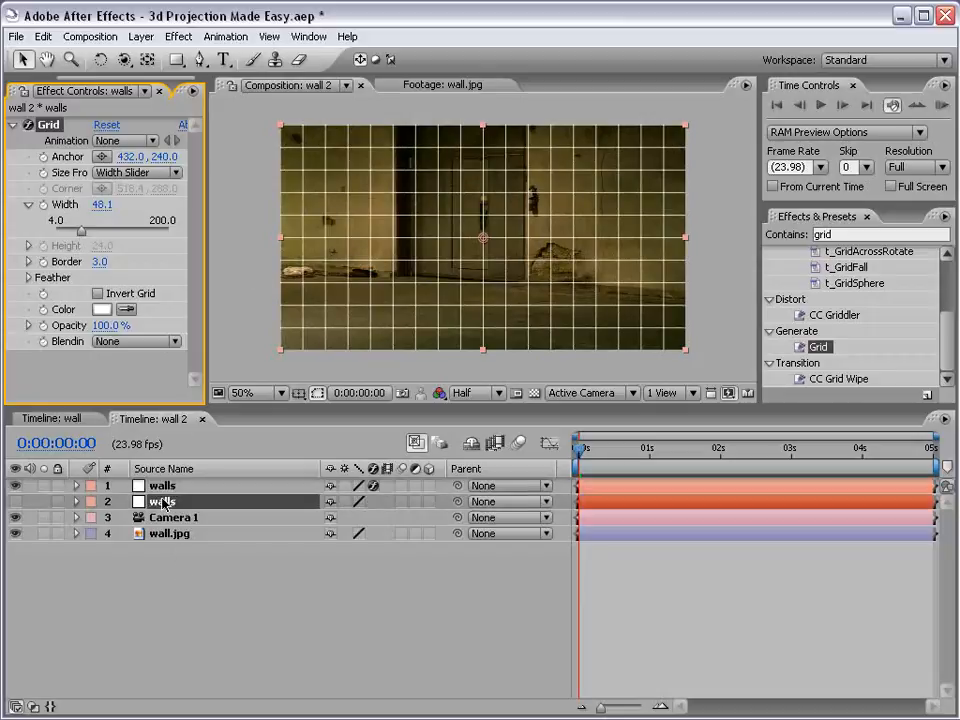
{"action": "key", "text": "ctrl+v"}
{"action": "left_click", "coordinate": [14, 502]}
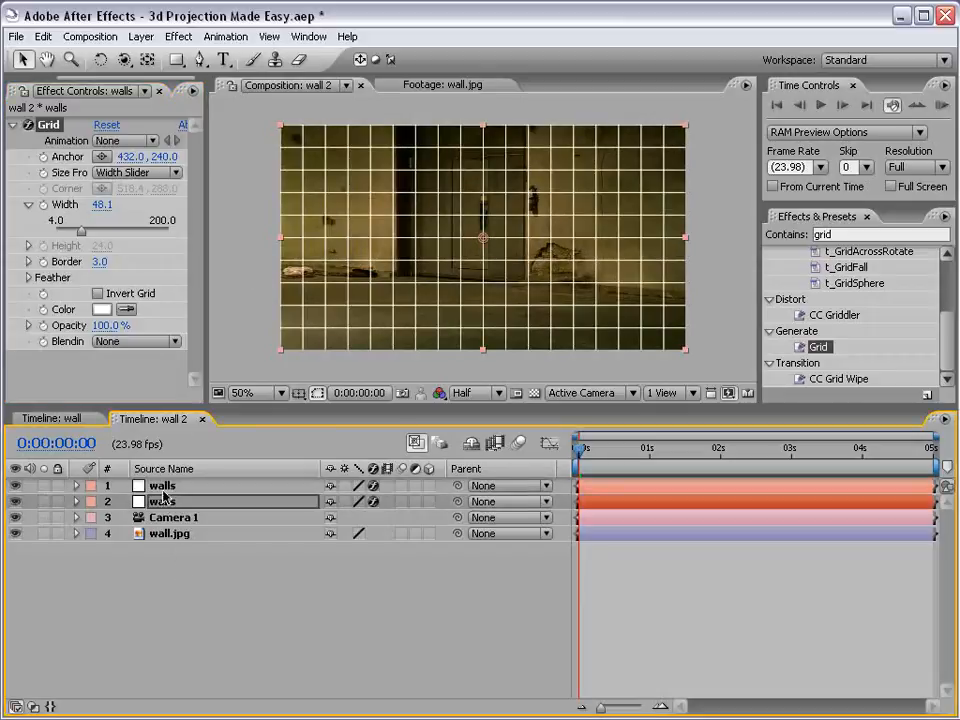
{"action": "left_click", "coordinate": [162, 489]}
{"action": "left_click", "coordinate": [16, 486]}
{"action": "left_click", "coordinate": [15, 486]}
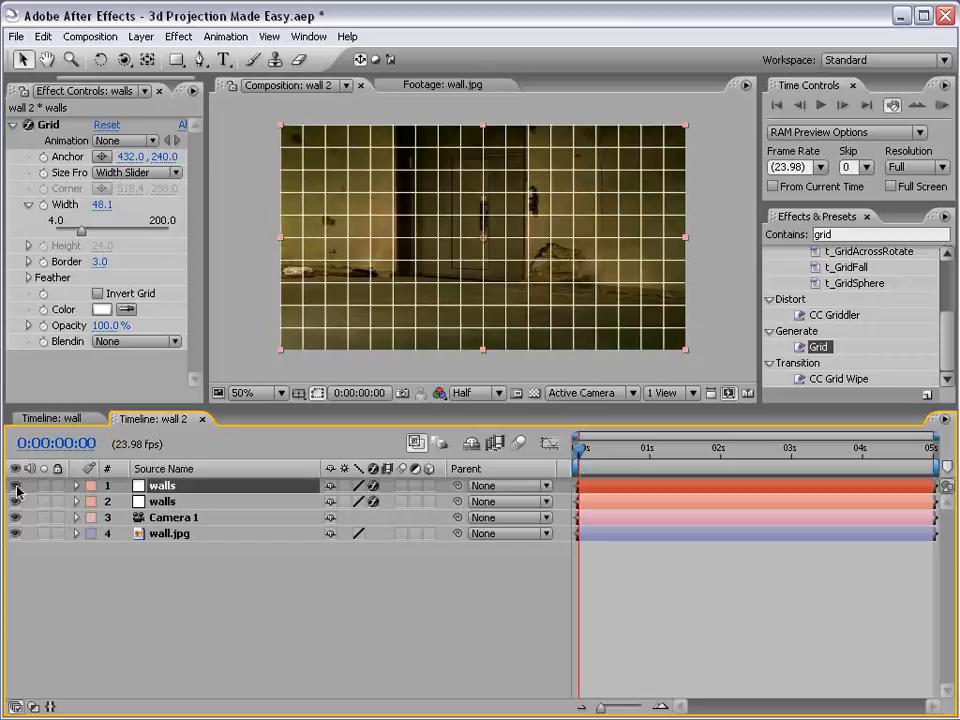
Step: Turn both walls solids into 3D layers
{"action": "left_click", "coordinate": [162, 486], "text": "shift"}
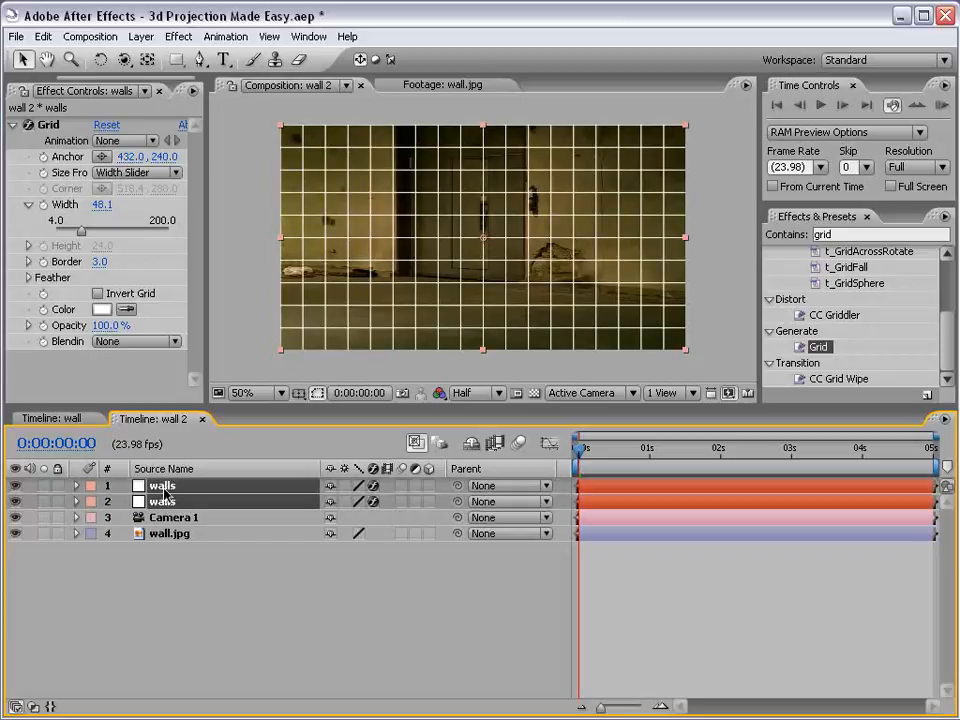
{"action": "left_click", "coordinate": [429, 486]}
{"action": "left_click", "coordinate": [263, 593]}
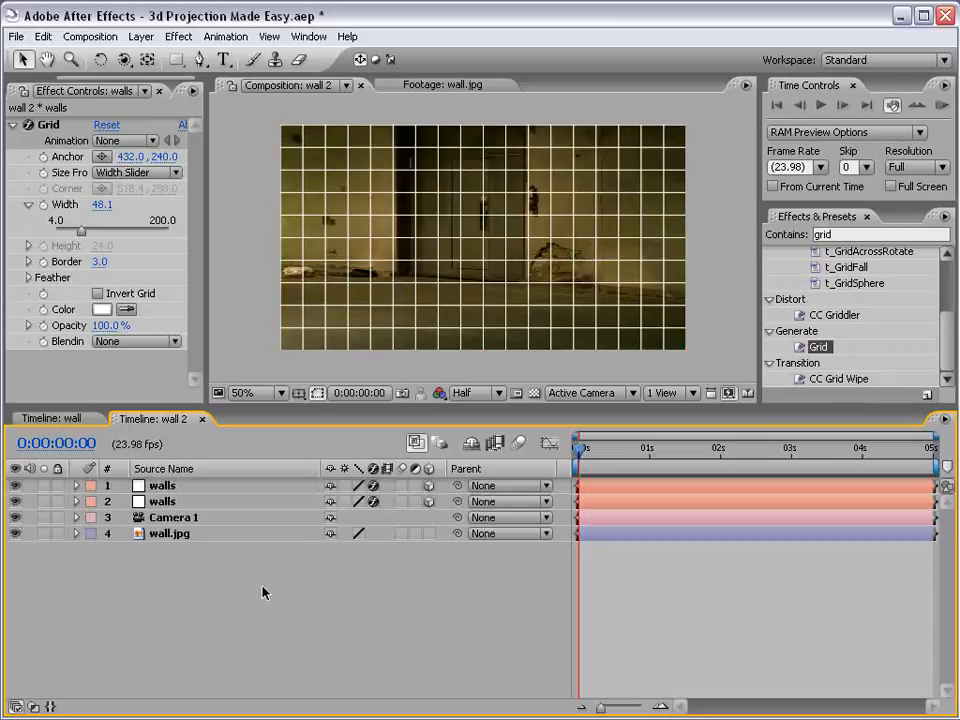
Step: Rotate the second walls solid around its X axis until it lies flat like a floor
{"action": "left_click", "coordinate": [180, 501]}
{"action": "key", "text": "period"}
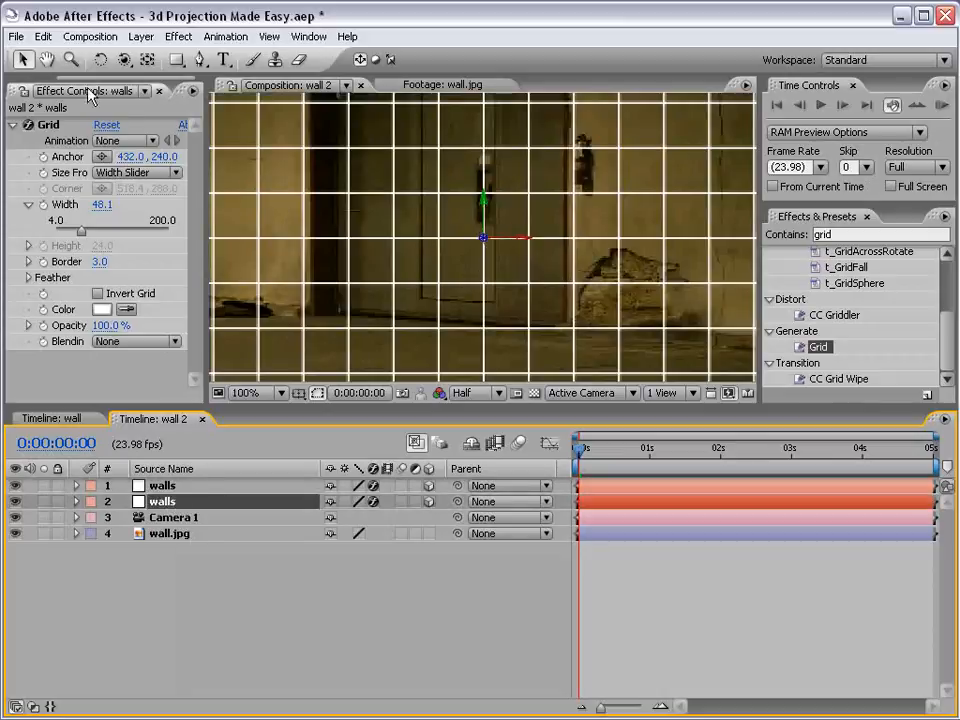
{"action": "left_click", "coordinate": [100, 59]}
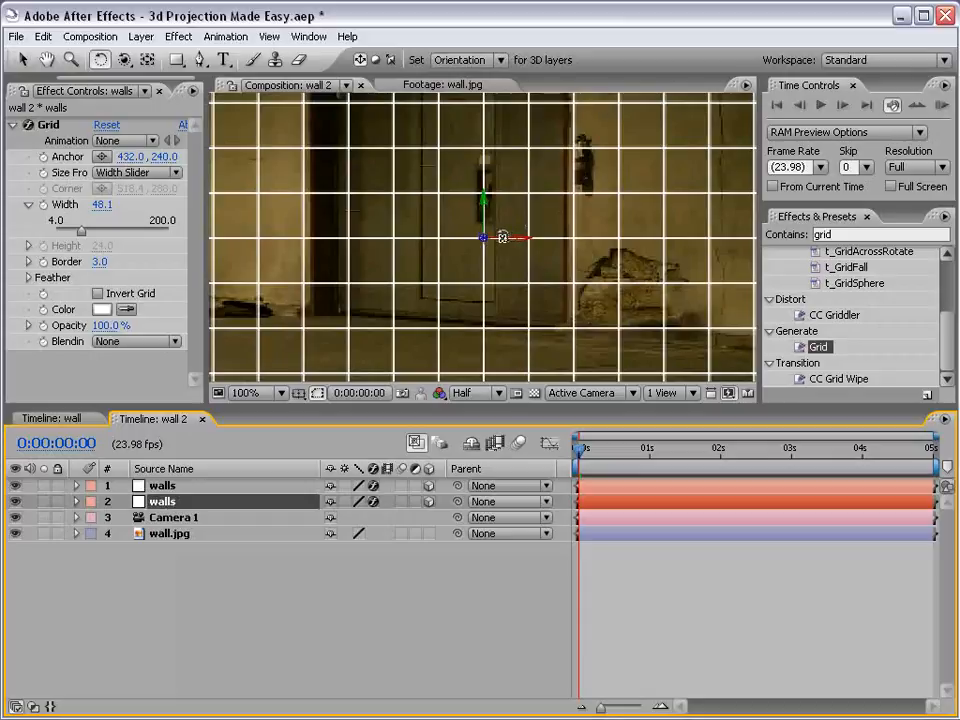
{"action": "left_click_drag", "start_coordinate": [499, 237], "coordinate": [499, 164]}
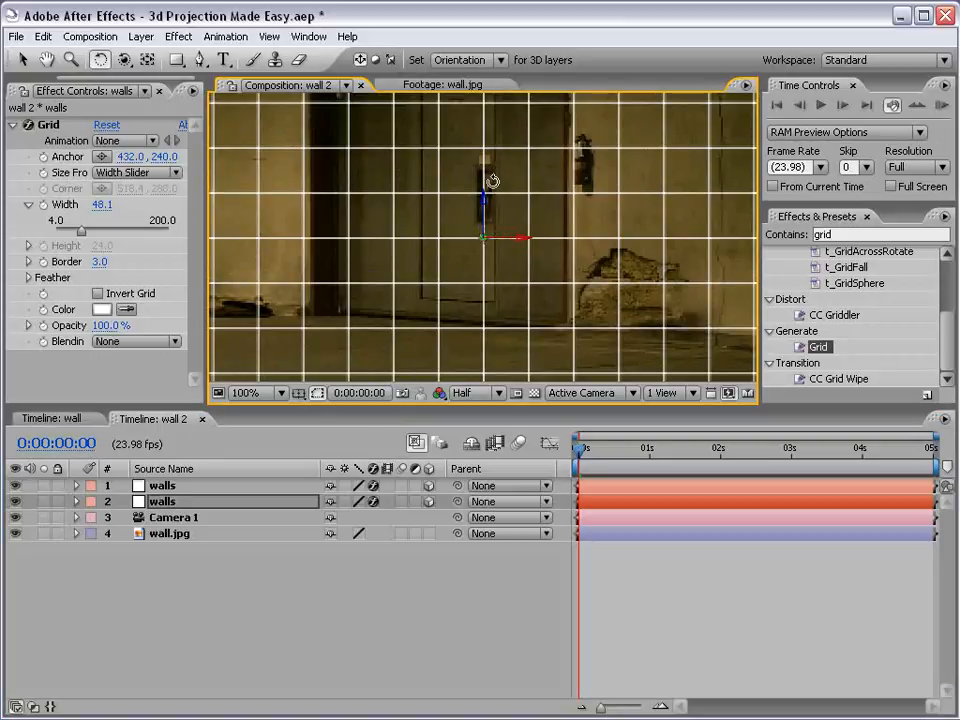
Step: Orbit the camera to check how the floor and wall solids intersect, and undo the orbit
{"action": "key", "text": "comma"}
{"action": "key", "text": "c"}
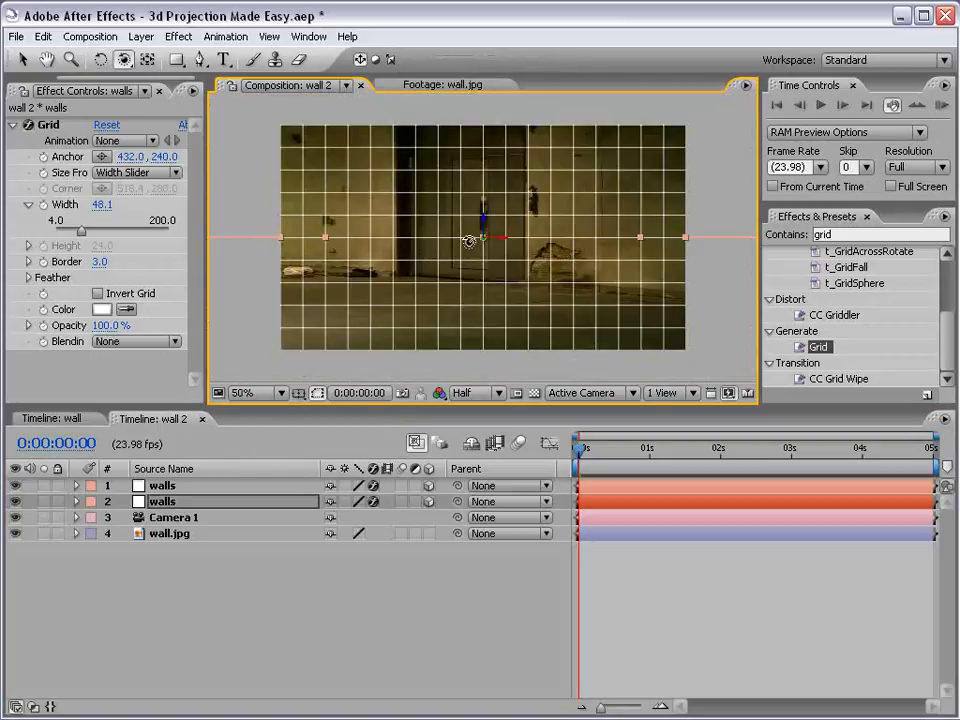
{"action": "mouse_move", "coordinate": [467, 242]}
{"action": "left_mouse_down"}
{"action": "mouse_move", "coordinate": [512, 223]}
{"action": "mouse_move", "coordinate": [478, 255]}
{"action": "mouse_move", "coordinate": [503, 243]}
{"action": "mouse_move", "coordinate": [479, 252]}
{"action": "left_mouse_up"}
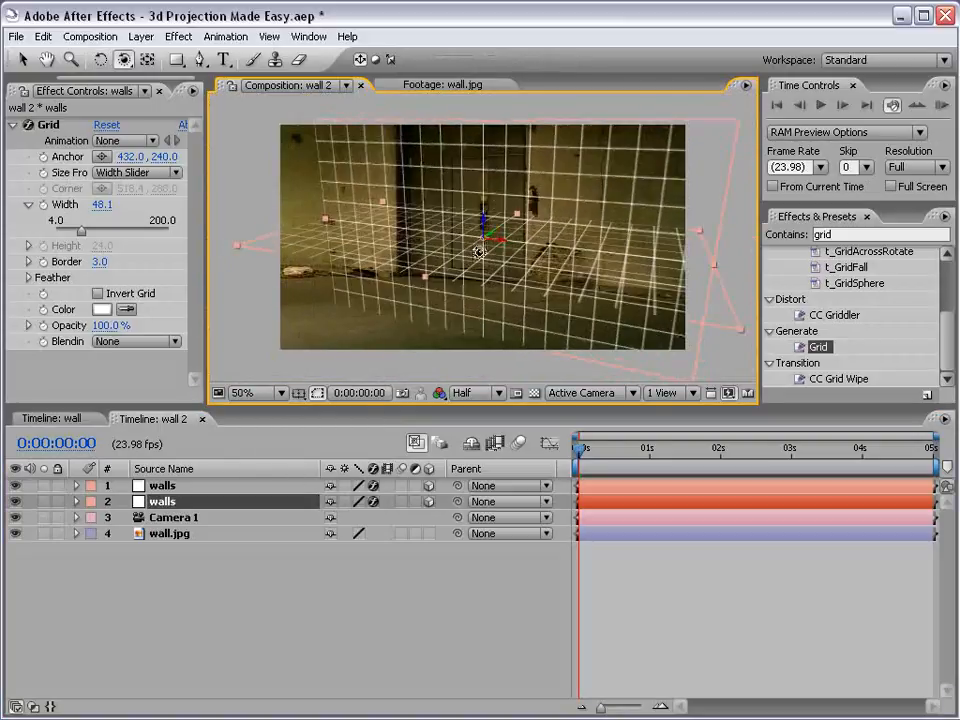
{"action": "key", "text": "ctrl+z"}
Step: Raise the upright walls solid vertically until its bottom edge meets the level of the floor solid
{"action": "left_click", "coordinate": [161, 487]}
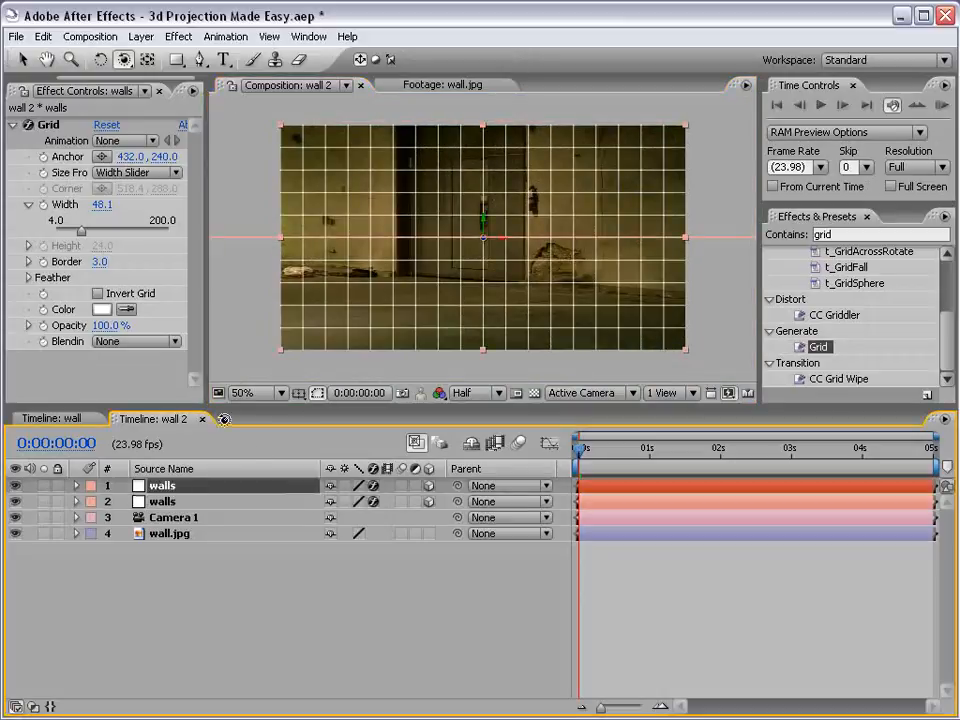
{"action": "key", "text": "v"}
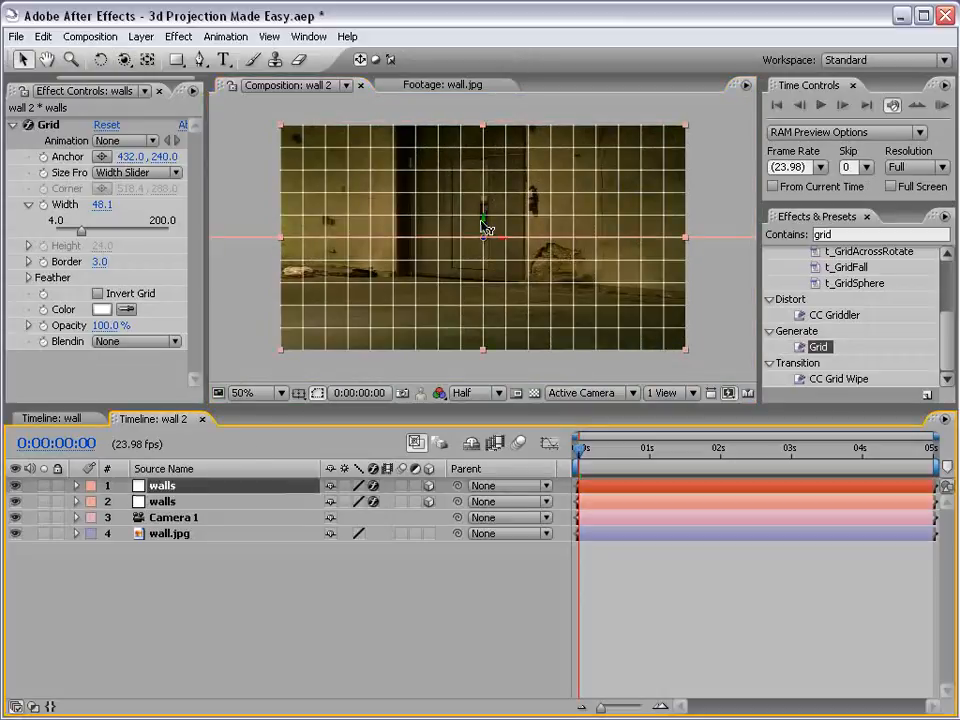
{"action": "left_click_drag", "start_coordinate": [486, 228], "coordinate": [488, 120]}
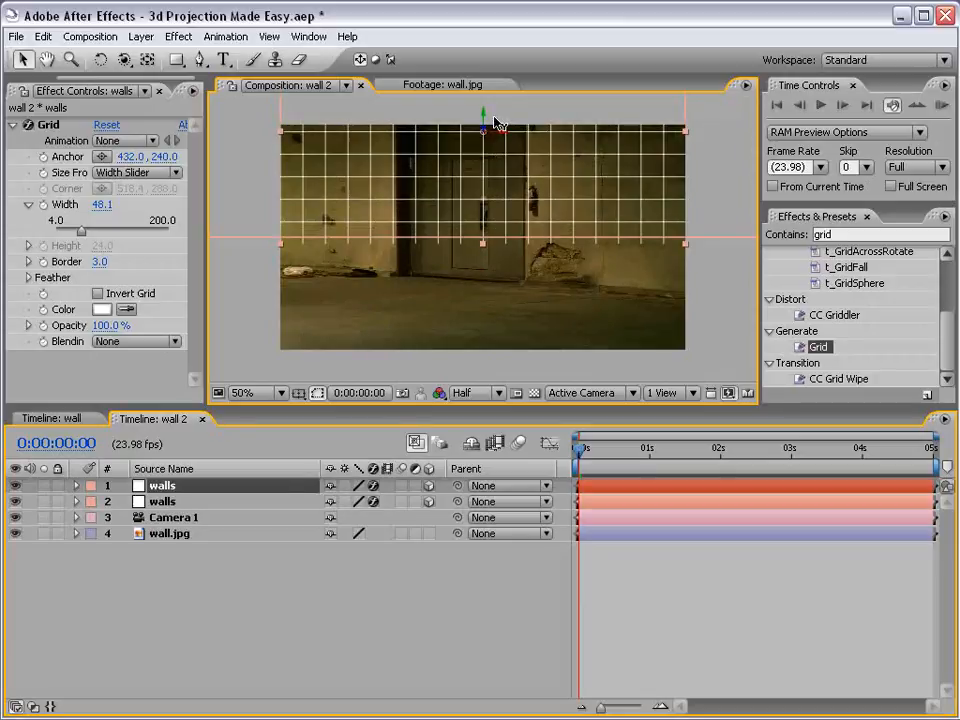
{"action": "key", "text": "c"}
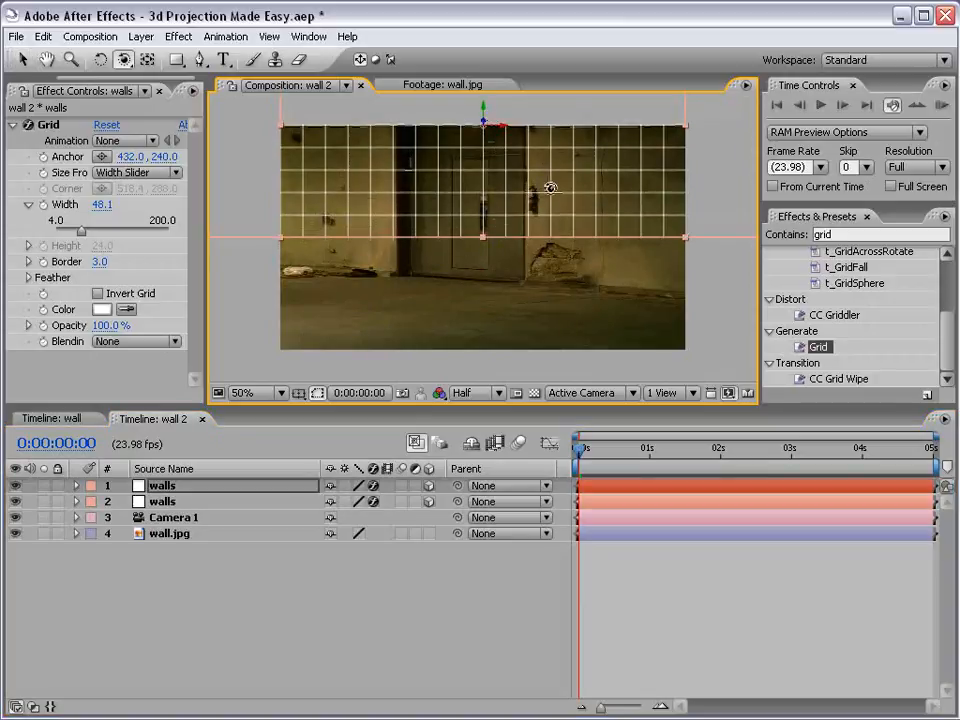
{"action": "left_click_drag", "start_coordinate": [546, 189], "coordinate": [489, 212]}
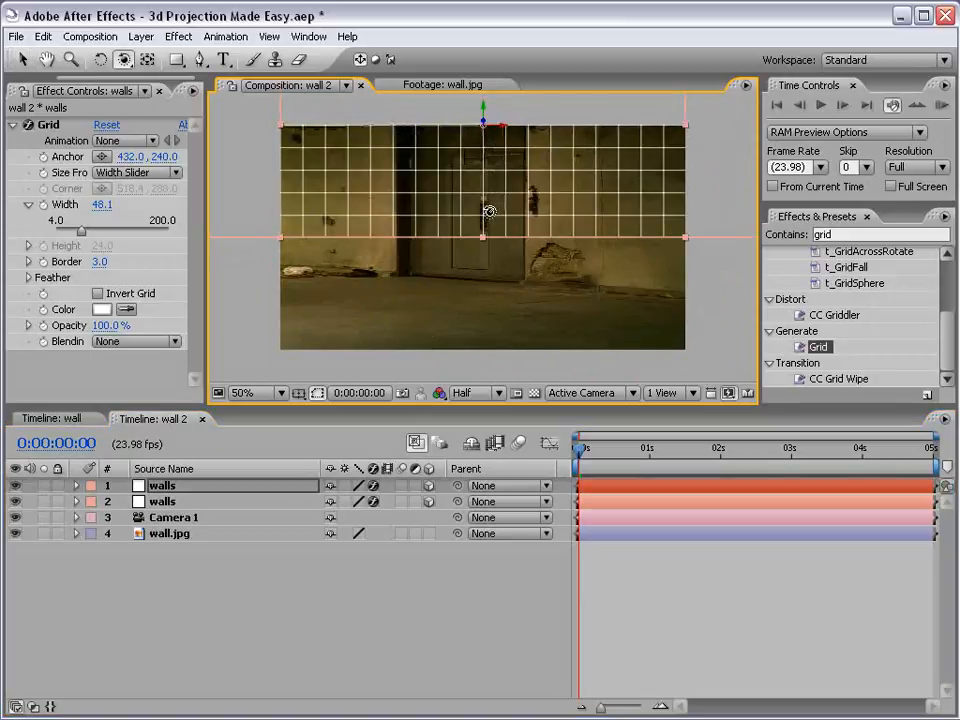
Step: Lower the wall and floor solids together until the floor grid covers the ground area of the photo
{"action": "key", "text": "v"}
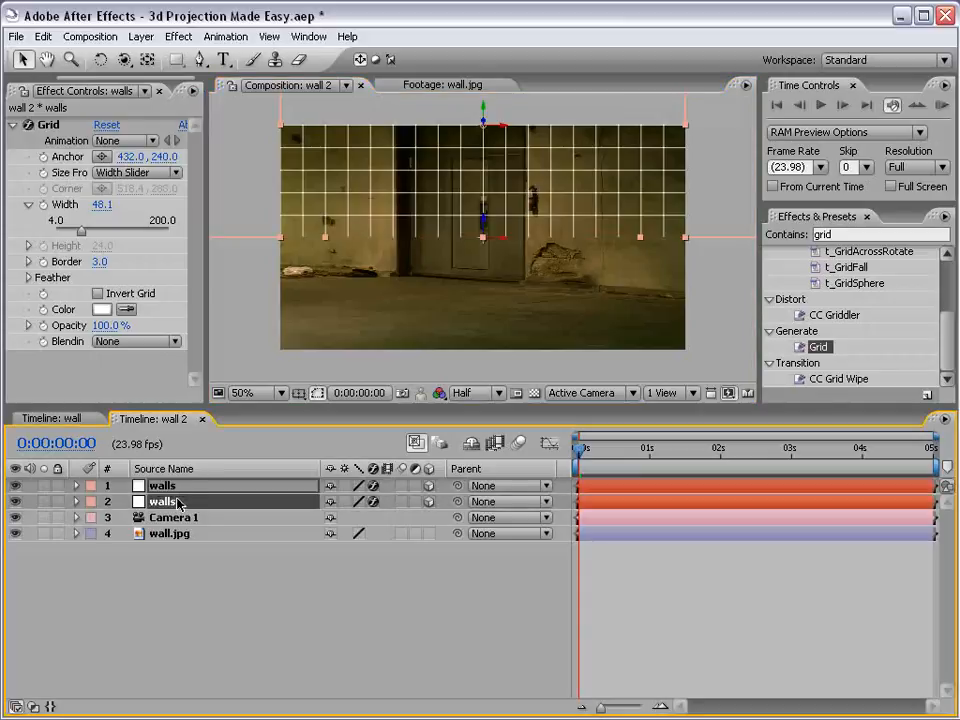
{"action": "left_click", "coordinate": [162, 501], "text": "shift"}
{"action": "left_click_drag", "start_coordinate": [483, 113], "coordinate": [476, 191]}
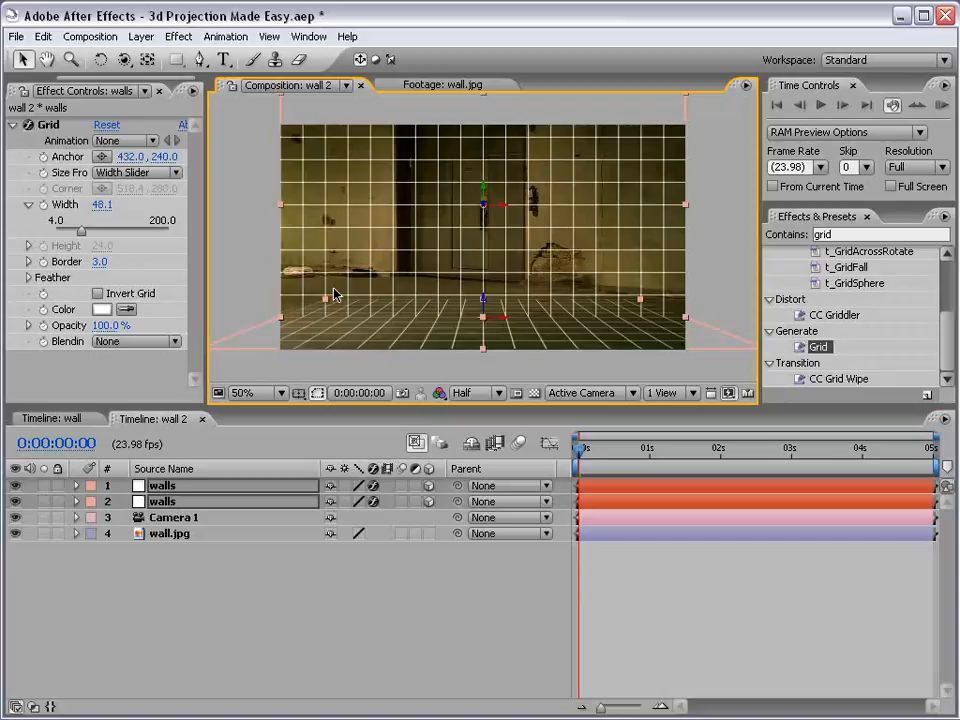
Step: Orbit the camera to inspect the lowered wall and floor solids, and undo the camera move
{"action": "key", "text": "c"}
{"action": "mouse_move", "coordinate": [508, 244]}
{"action": "left_mouse_down"}
{"action": "mouse_move", "coordinate": [535, 265]}
{"action": "mouse_move", "coordinate": [520, 288]}
{"action": "mouse_move", "coordinate": [539, 277]}
{"action": "mouse_move", "coordinate": [508, 277]}
{"action": "mouse_move", "coordinate": [499, 266]}
{"action": "left_mouse_up"}
{"action": "key", "text": "c"}
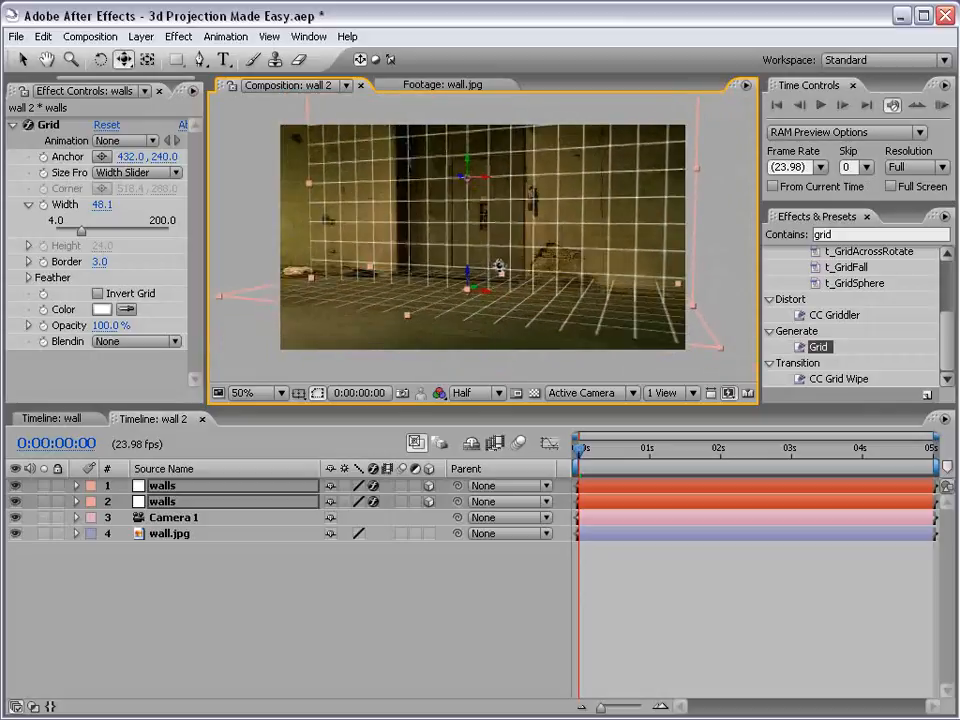
{"action": "key", "text": "ctrl+z"}
{"action": "key", "text": "ctrl+z"}
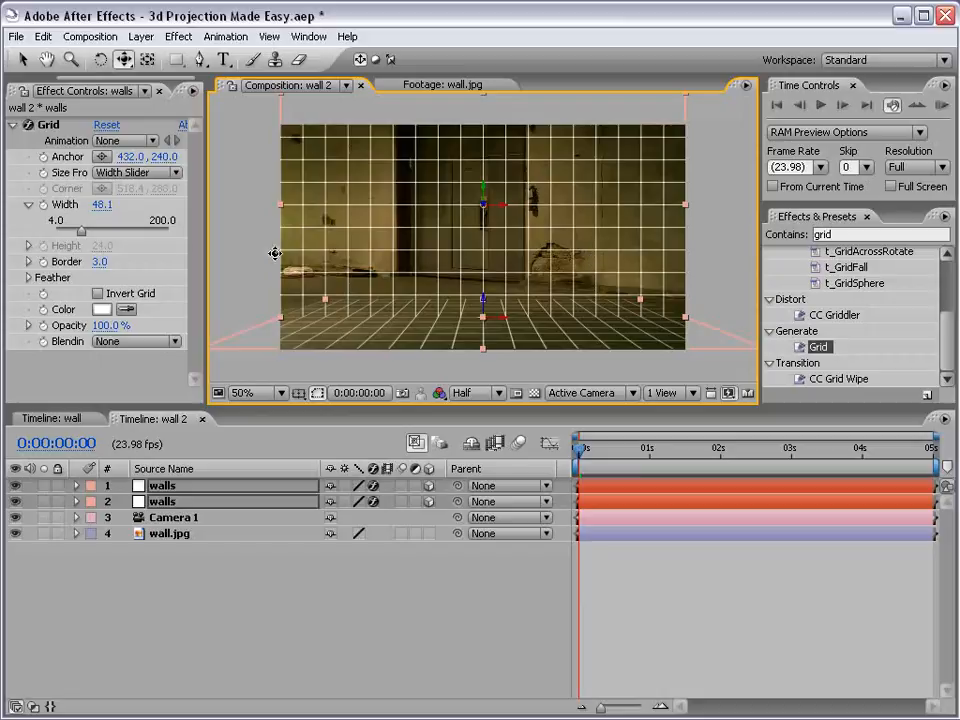
Step: Move the floor solid toward the camera along its depth axis until its back edge meets the base of the wall
{"action": "key", "text": "v"}
{"action": "left_click", "coordinate": [270, 345]}
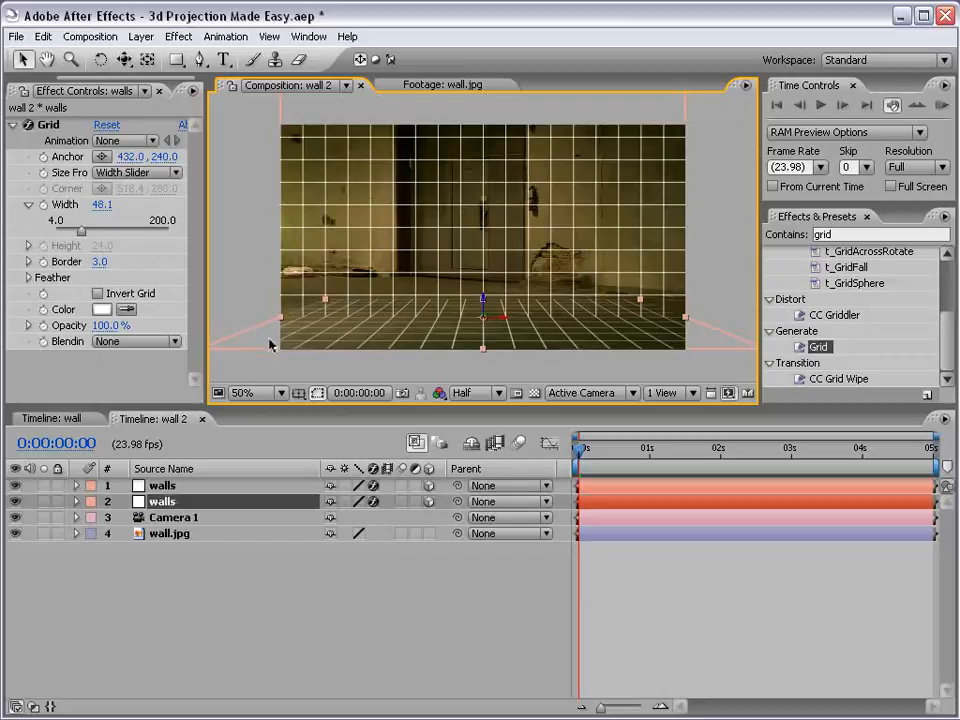
{"action": "key", "text": "period"}
{"action": "key", "text": "space"}
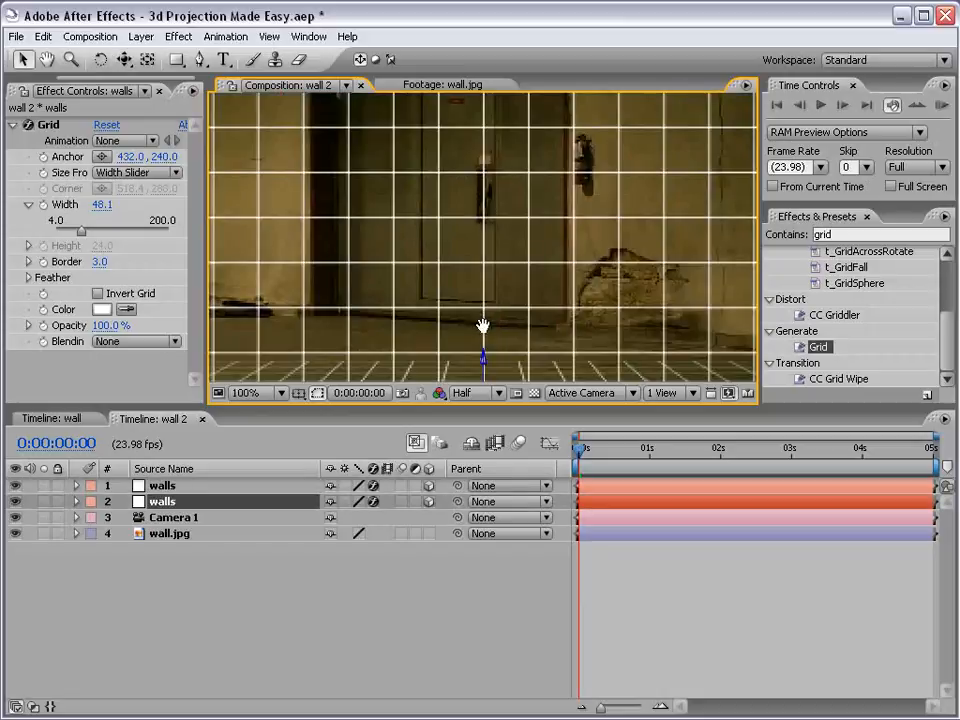
{"action": "left_click_drag", "start_coordinate": [479, 356], "coordinate": [485, 262]}
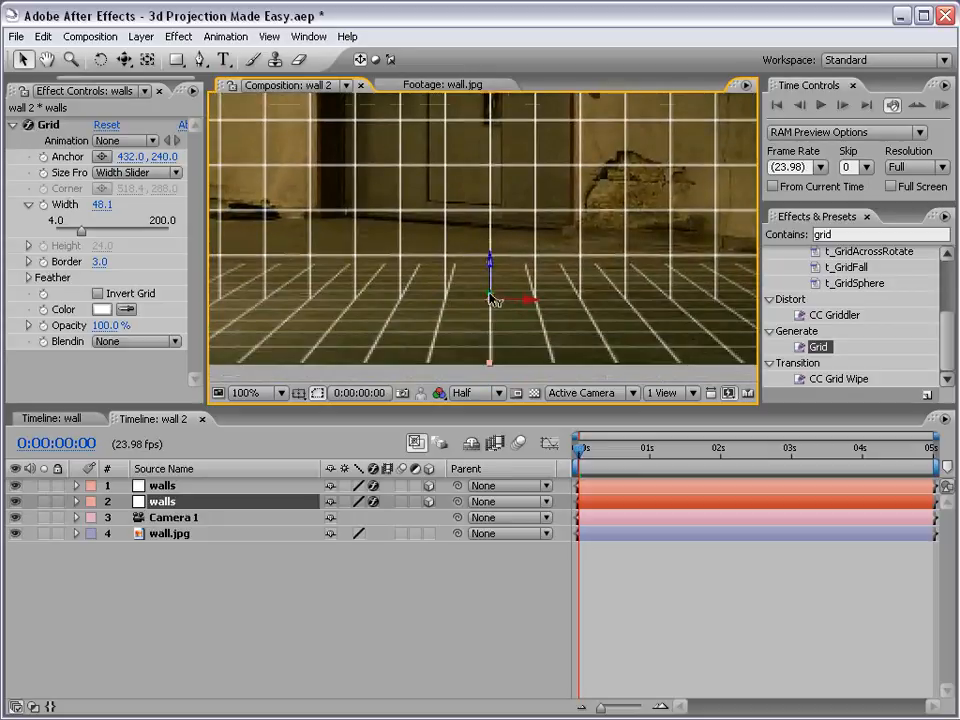
{"action": "key", "text": "comma"}
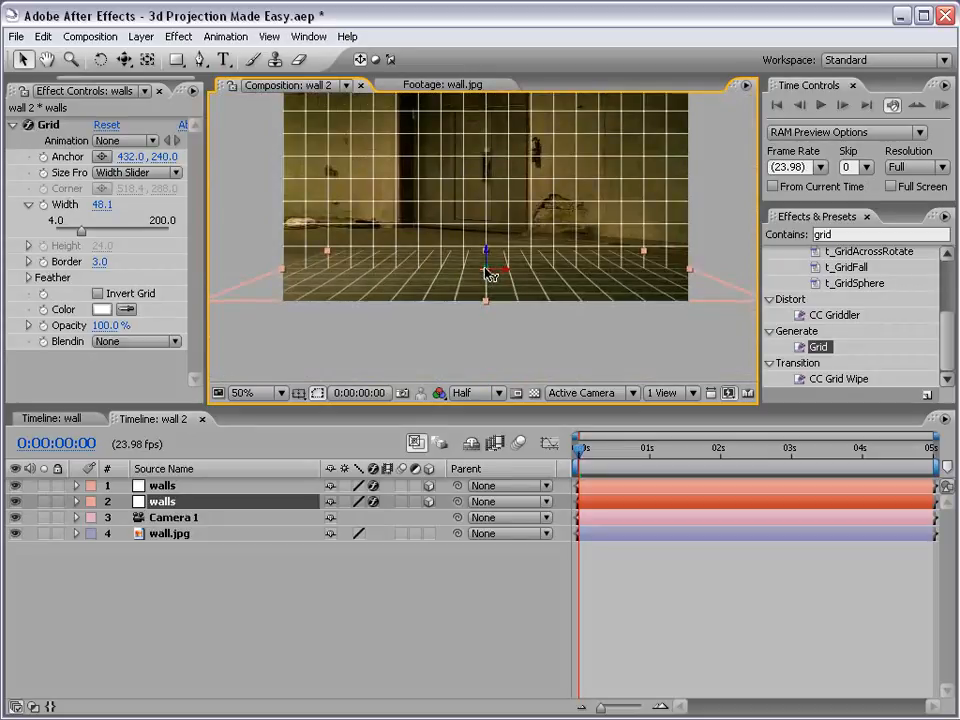
{"action": "left_click_drag", "start_coordinate": [487, 272], "coordinate": [438, 380]}
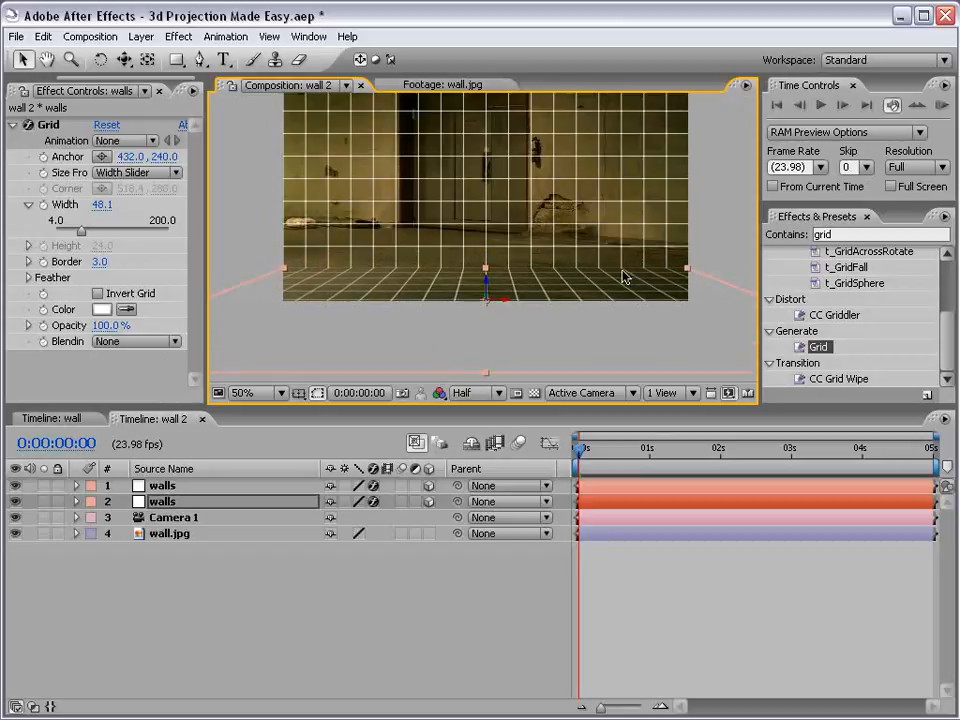
{"action": "left_click", "coordinate": [587, 455]}
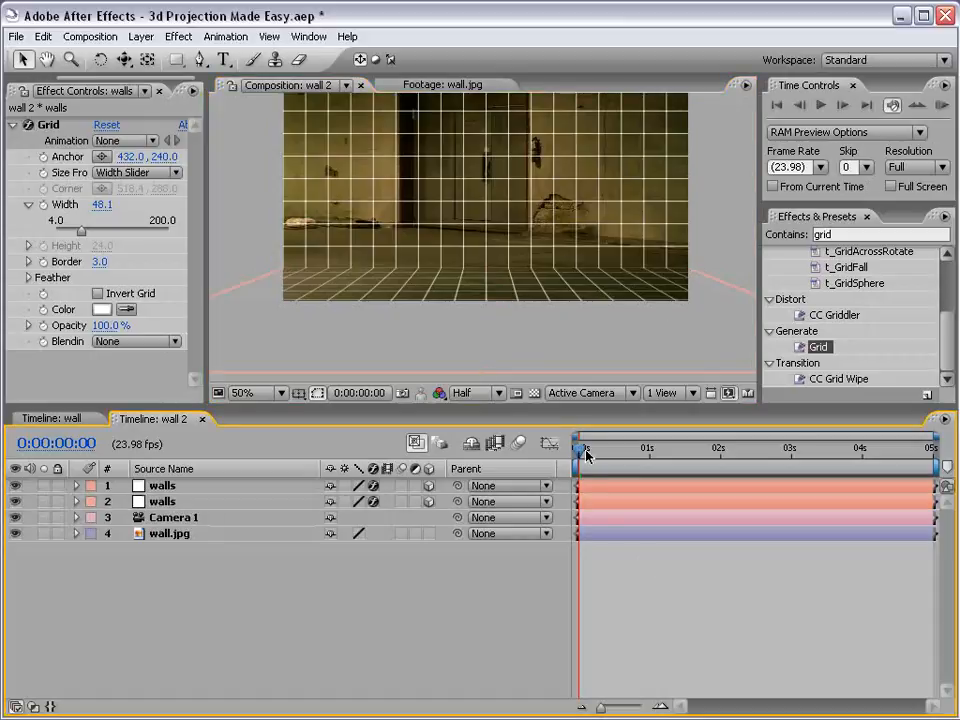
{"action": "key", "text": "space"}
{"action": "left_click_drag", "start_coordinate": [476, 193], "coordinate": [516, 208]}
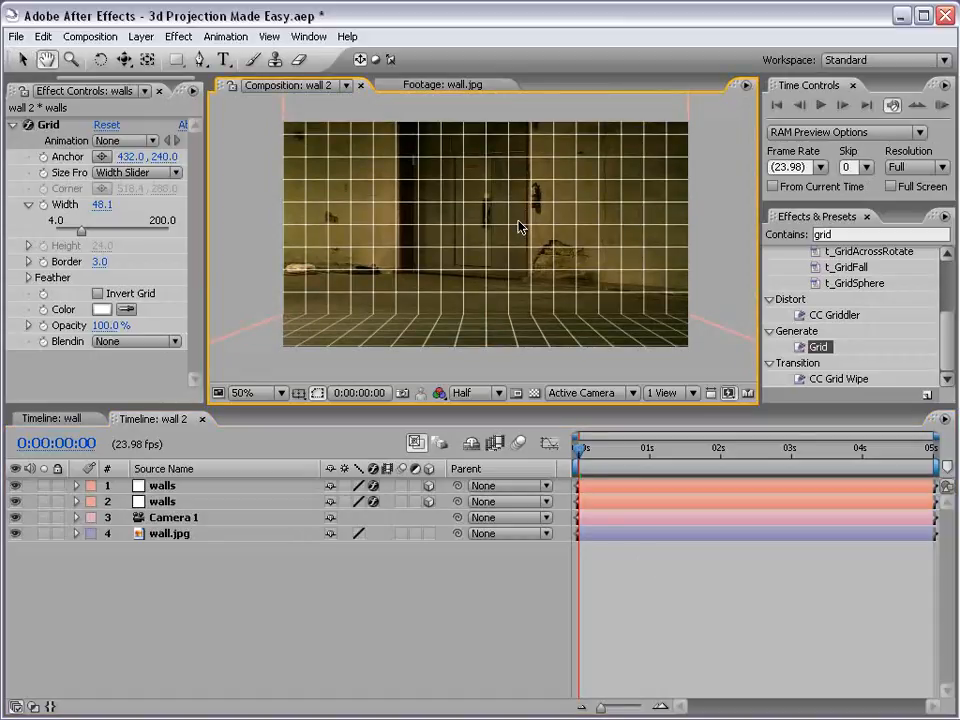
Step: Create a Point light named Light 1 with 100% intensity, shadow casting on, 100% shadow darkness and 0 pixels shadow diffusion
{"action": "left_click", "coordinate": [140, 36]}
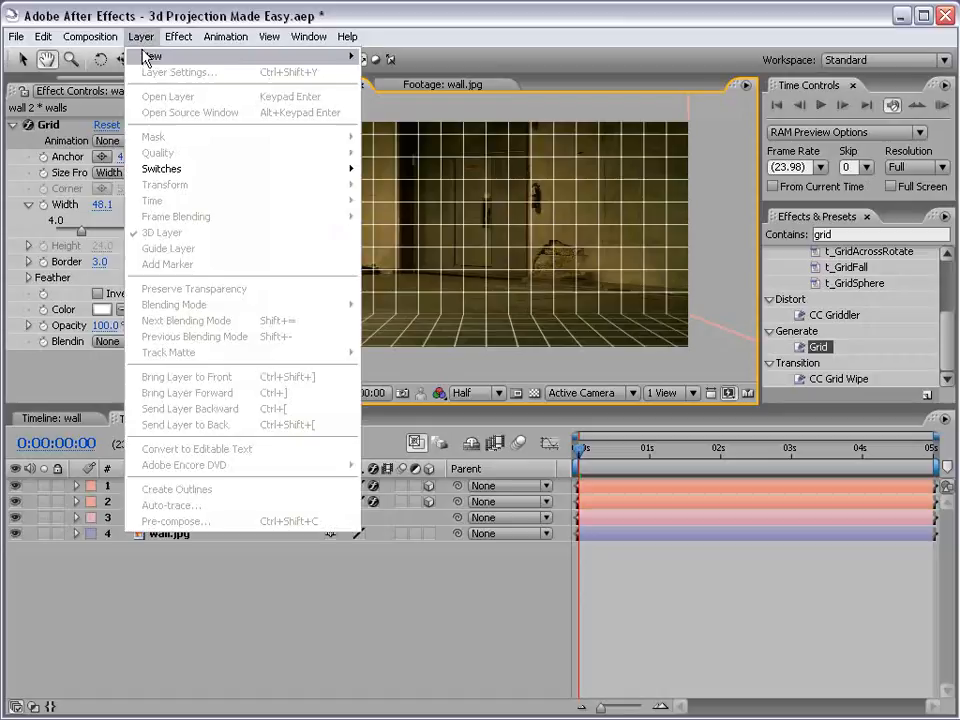
{"action": "mouse_move", "coordinate": [330, 56]}
{"action": "left_click", "coordinate": [412, 90]}
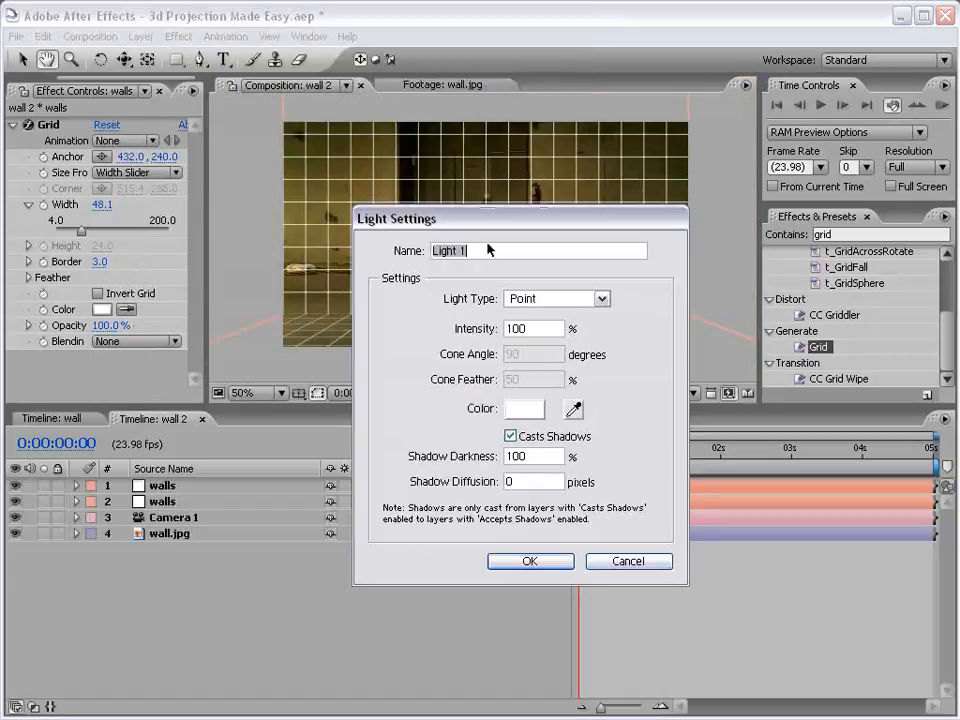
{"action": "left_click", "coordinate": [430, 266]}
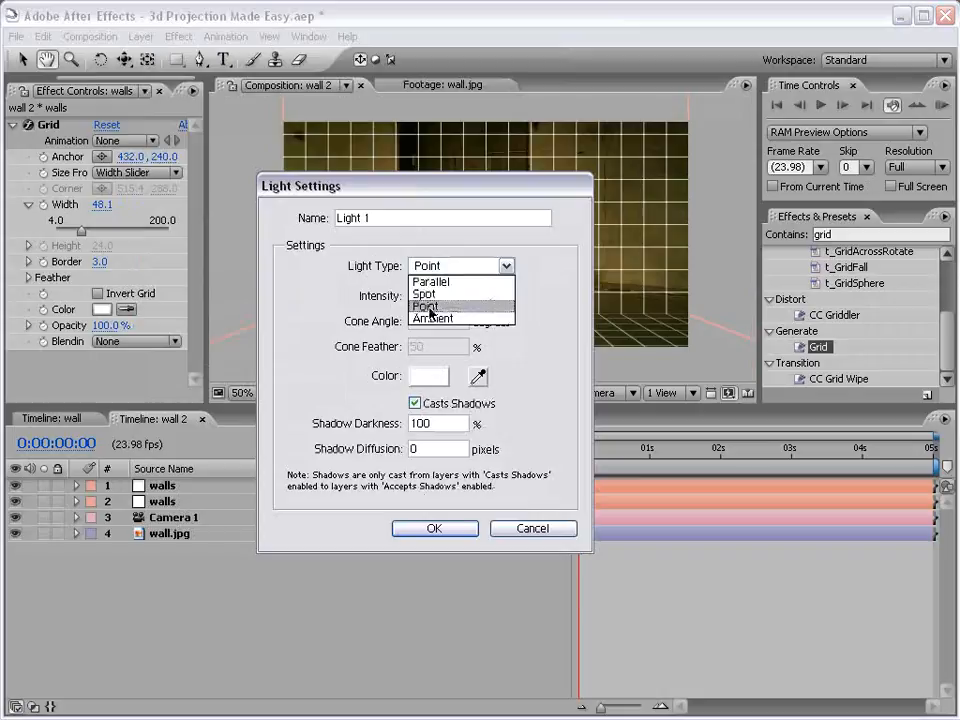
{"action": "left_click", "coordinate": [428, 267]}
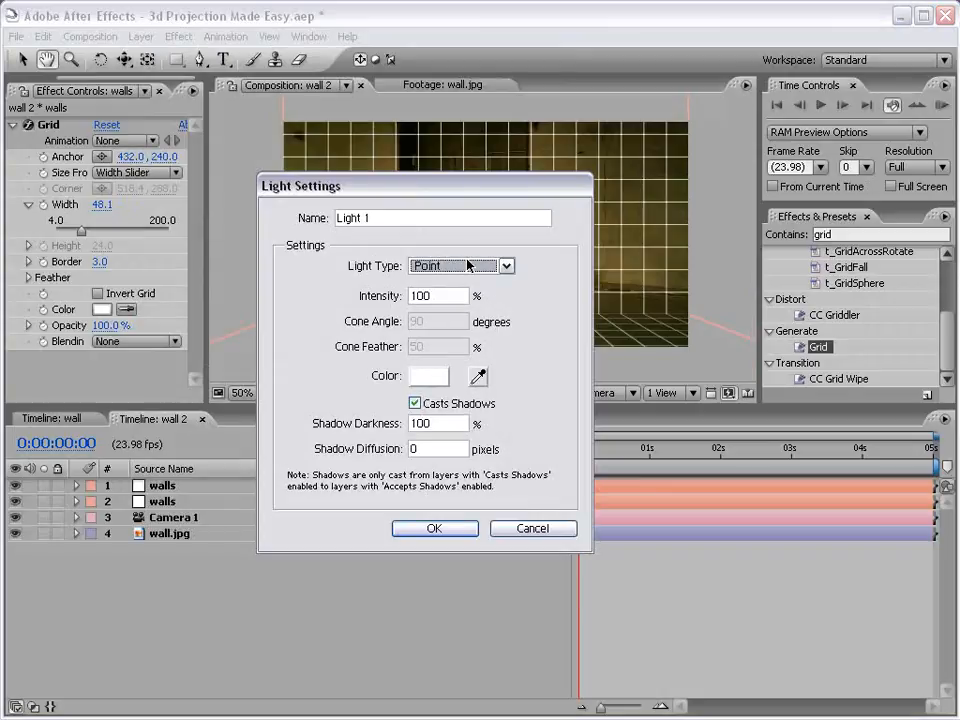
{"action": "left_click", "coordinate": [430, 268]}
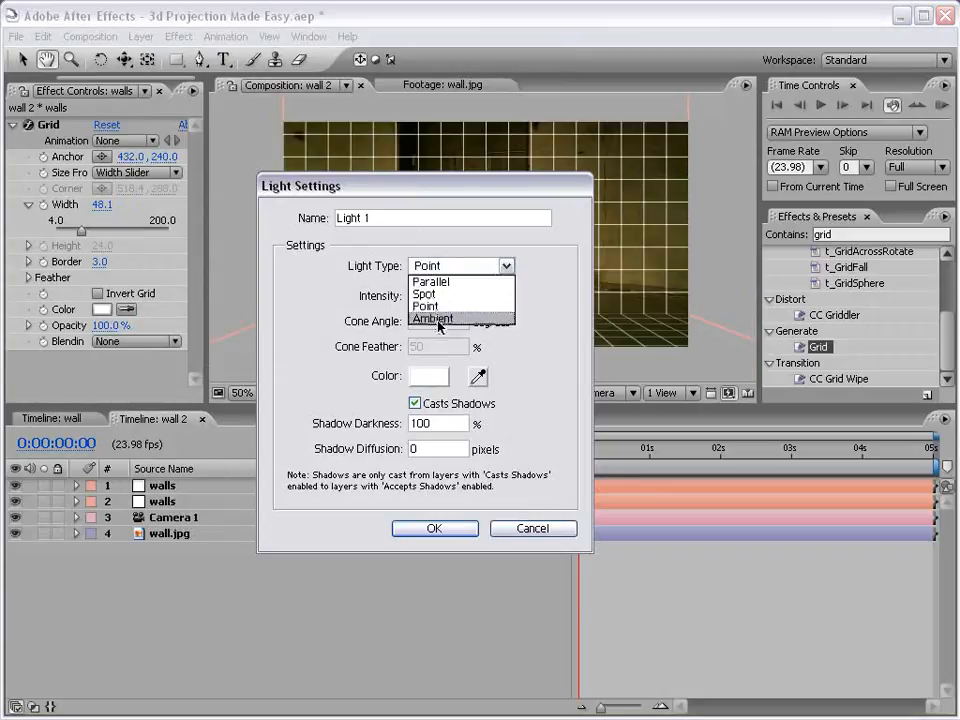
{"action": "left_click_drag", "start_coordinate": [465, 190], "coordinate": [453, 186]}
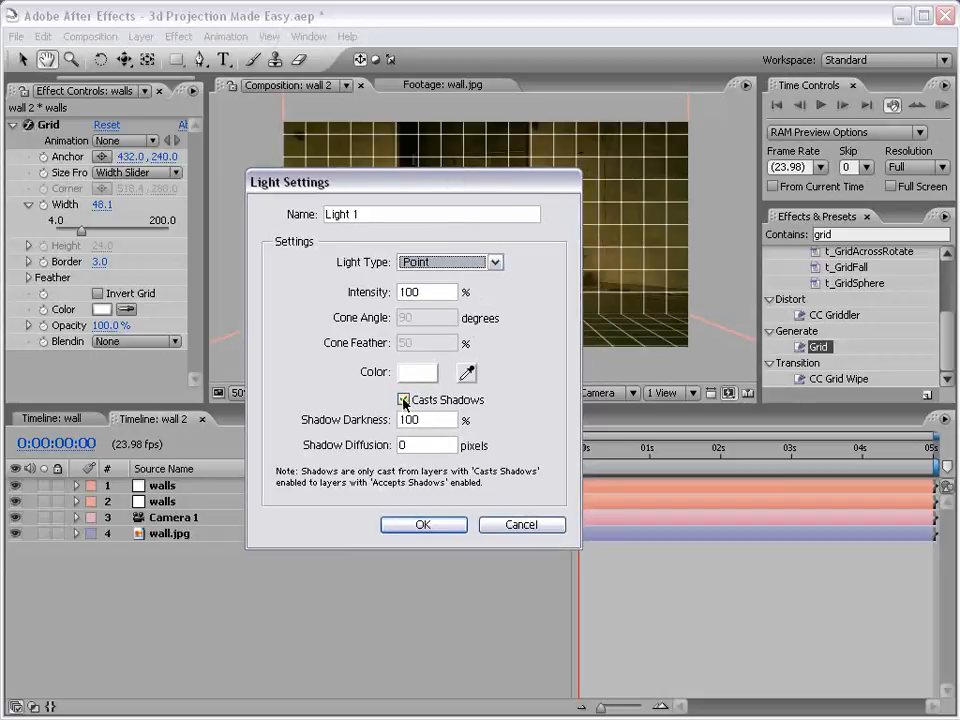
{"action": "left_click_drag", "start_coordinate": [430, 420], "coordinate": [397, 425]}
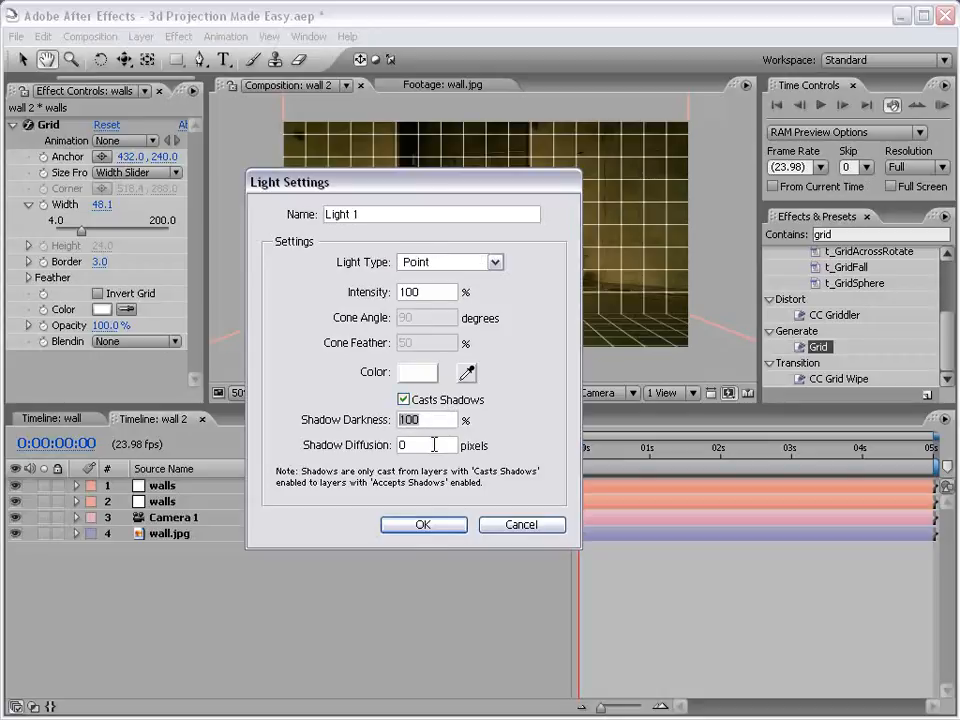
{"action": "left_click", "coordinate": [424, 526]}
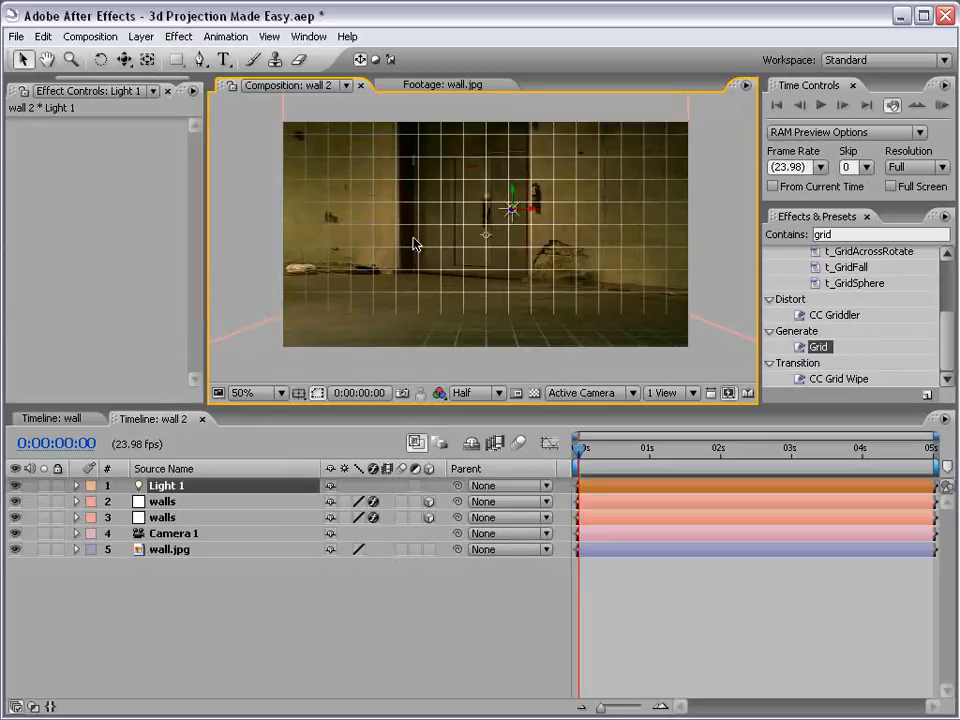
Step: Orbit the camera to inspect the new light against the wall and floor solids, and undo the camera moves
{"action": "key", "text": "c"}
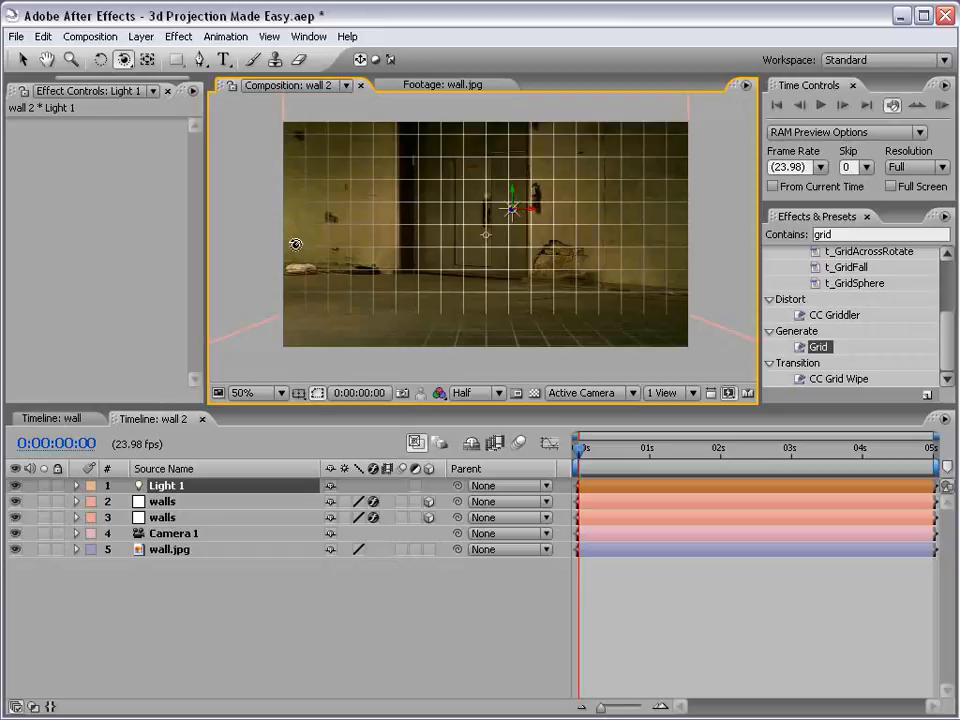
{"action": "left_click", "coordinate": [165, 485]}
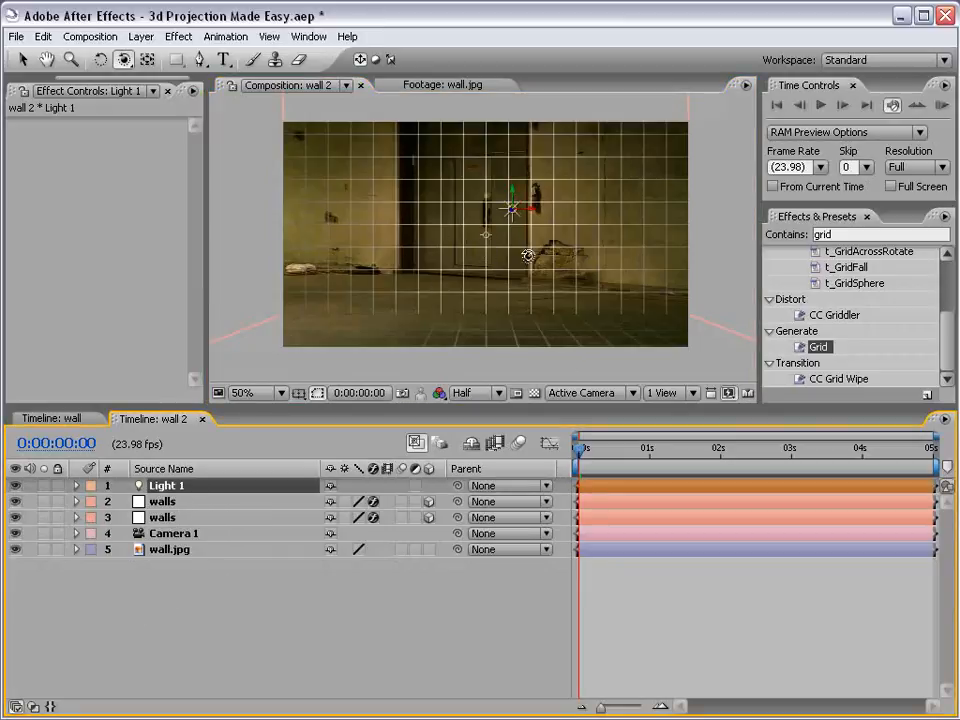
{"action": "left_click_drag", "start_coordinate": [528, 256], "coordinate": [518, 290]}
{"action": "key", "text": "ctrl+z"}
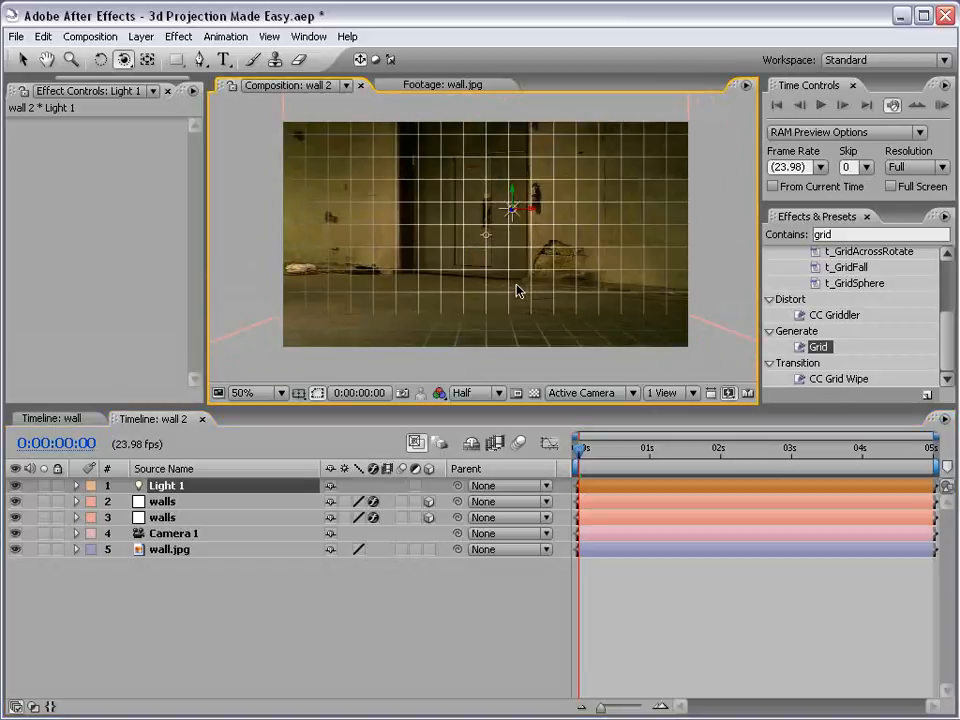
{"action": "key", "text": "v"}
{"action": "left_click", "coordinate": [386, 539]}
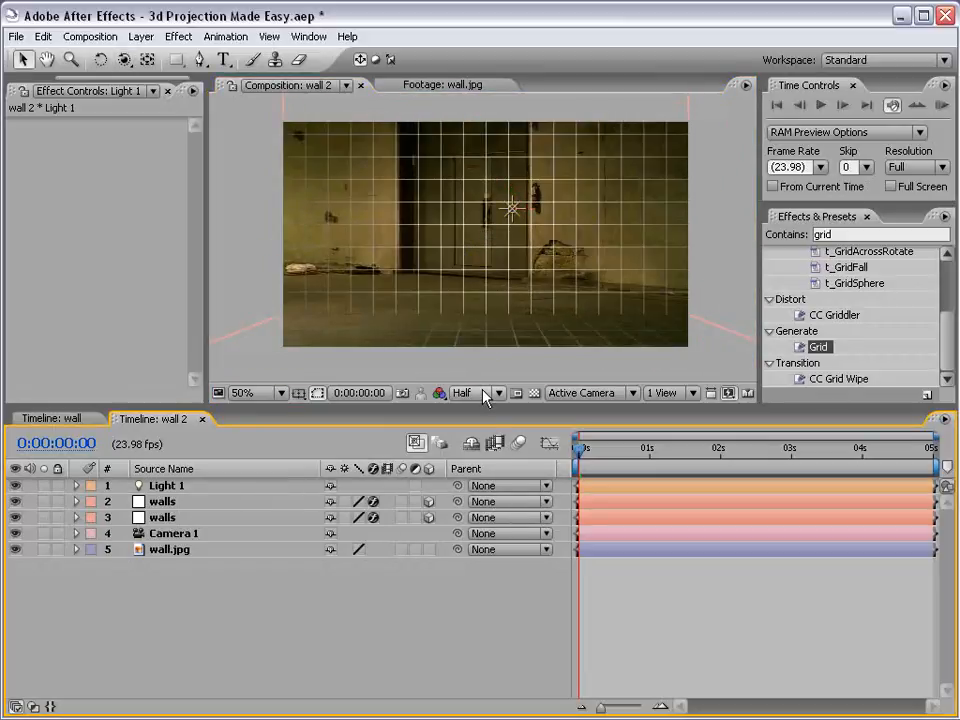
{"action": "left_click", "coordinate": [162, 549]}
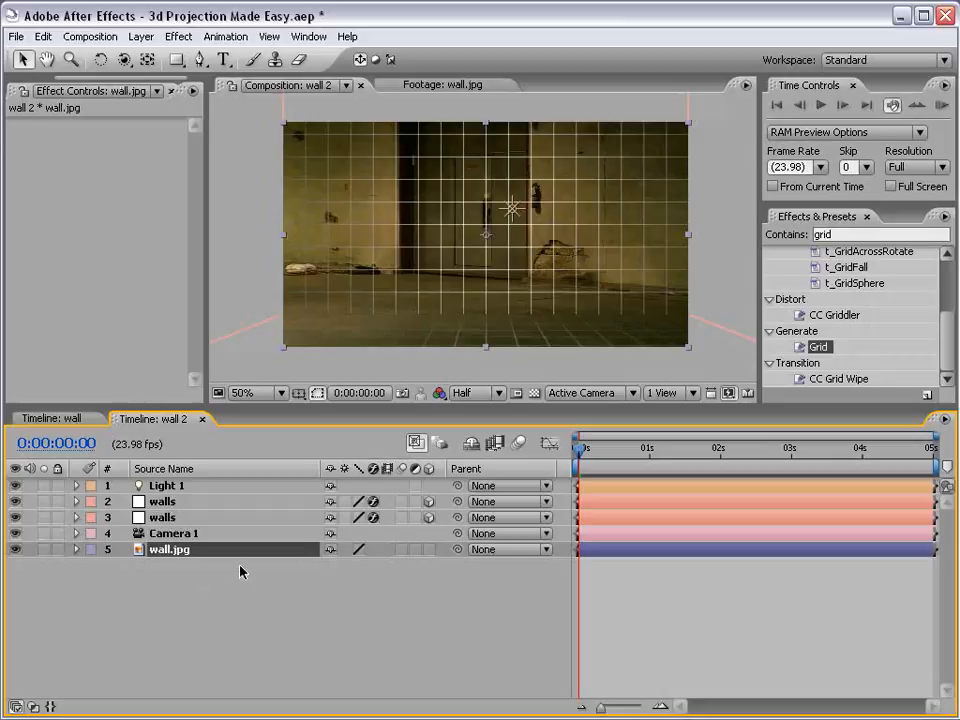
{"action": "key", "text": "c"}
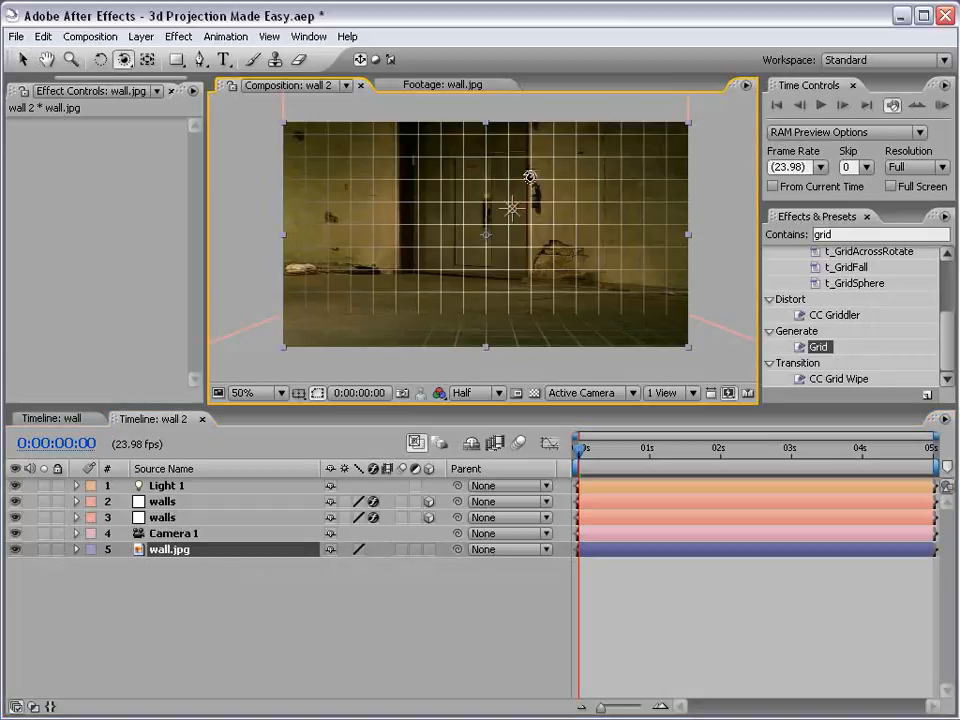
{"action": "left_click_drag", "start_coordinate": [462, 156], "coordinate": [484, 240]}
{"action": "key", "text": "ctrl+z"}
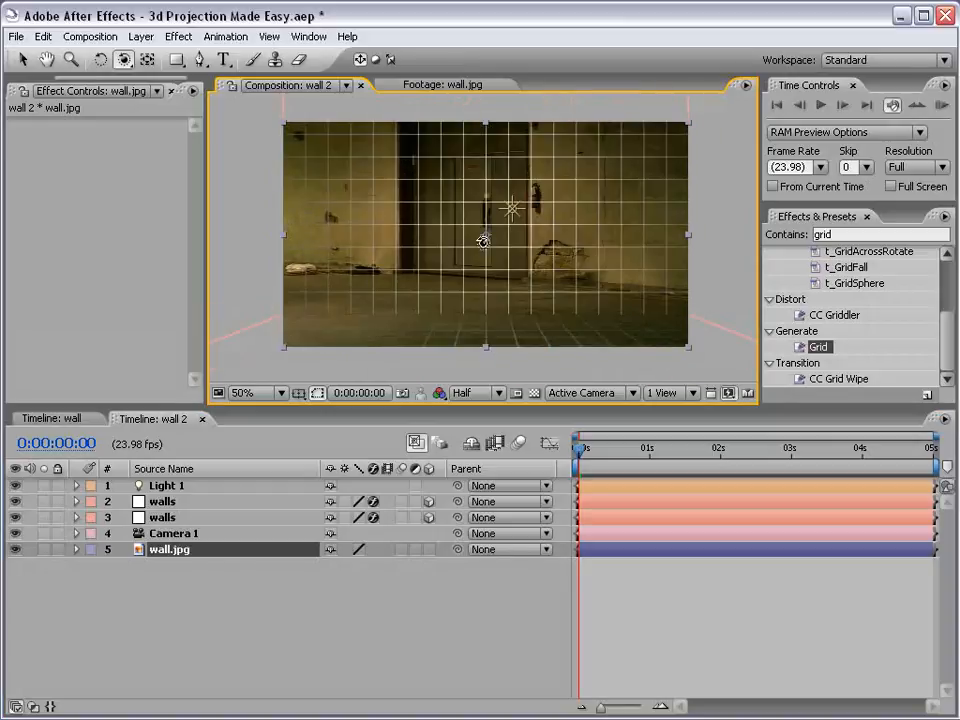
Step: Duplicate the wall.jpg layer in the wall 2 composition
{"action": "left_click", "coordinate": [187, 596]}
{"action": "left_click", "coordinate": [163, 553]}
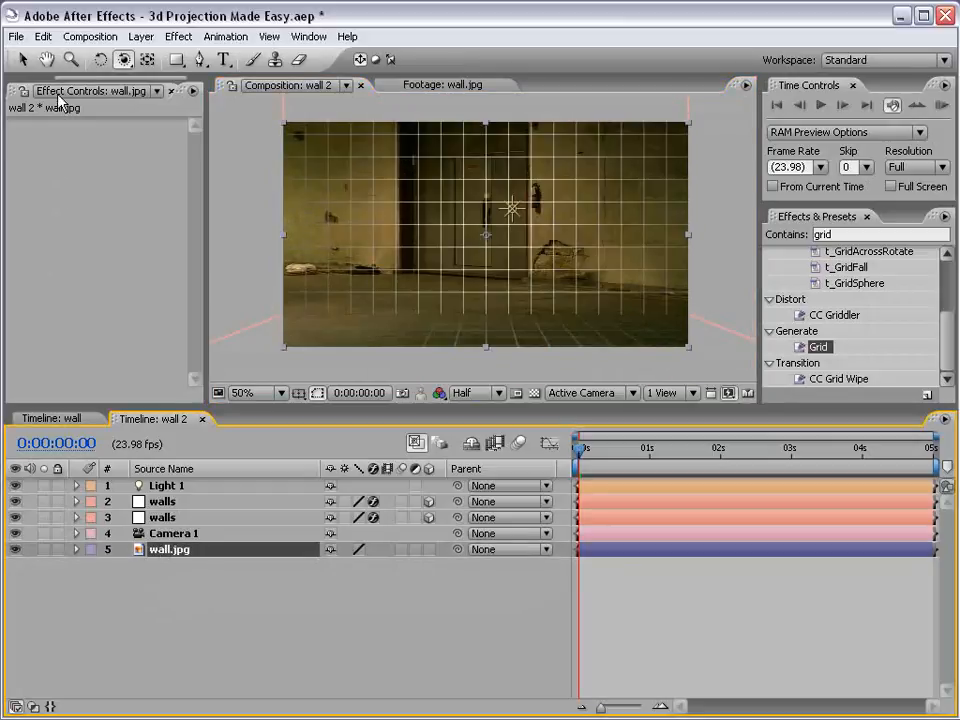
{"action": "left_click", "coordinate": [44, 37]}
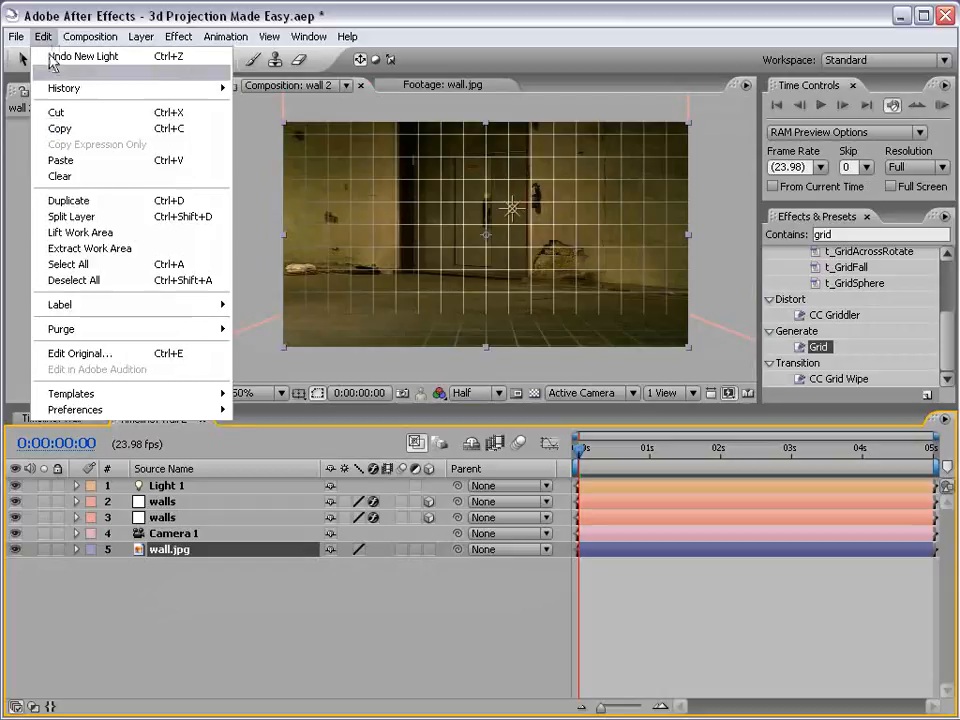
{"action": "left_click", "coordinate": [117, 205]}
{"action": "left_click", "coordinate": [75, 598]}
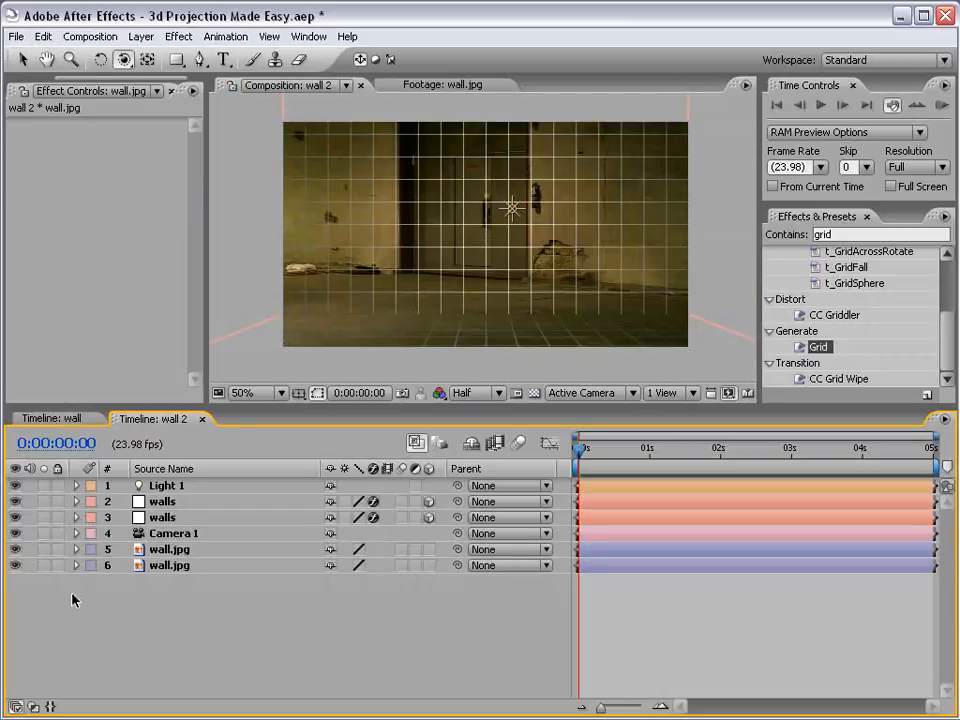
Step: Rename the lower wall.jpg layer as Reference and the upper wall.jpg layer as Projected
{"action": "left_click", "coordinate": [167, 567]}
{"action": "key", "text": "Return"}
{"action": "type", "text": "Reference"}
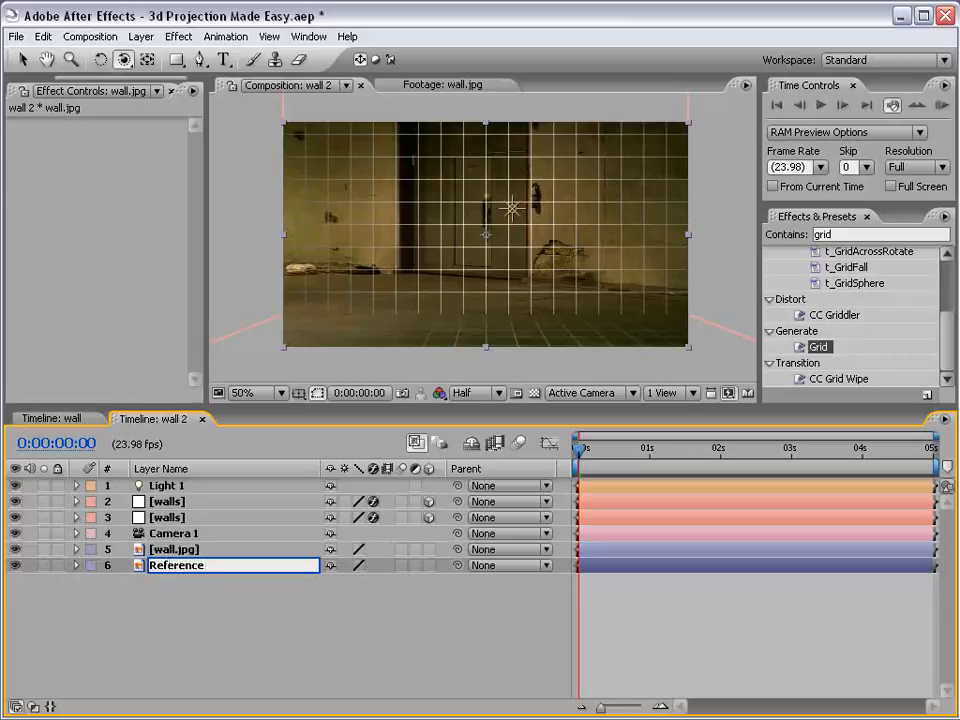
{"action": "key", "text": "Return"}
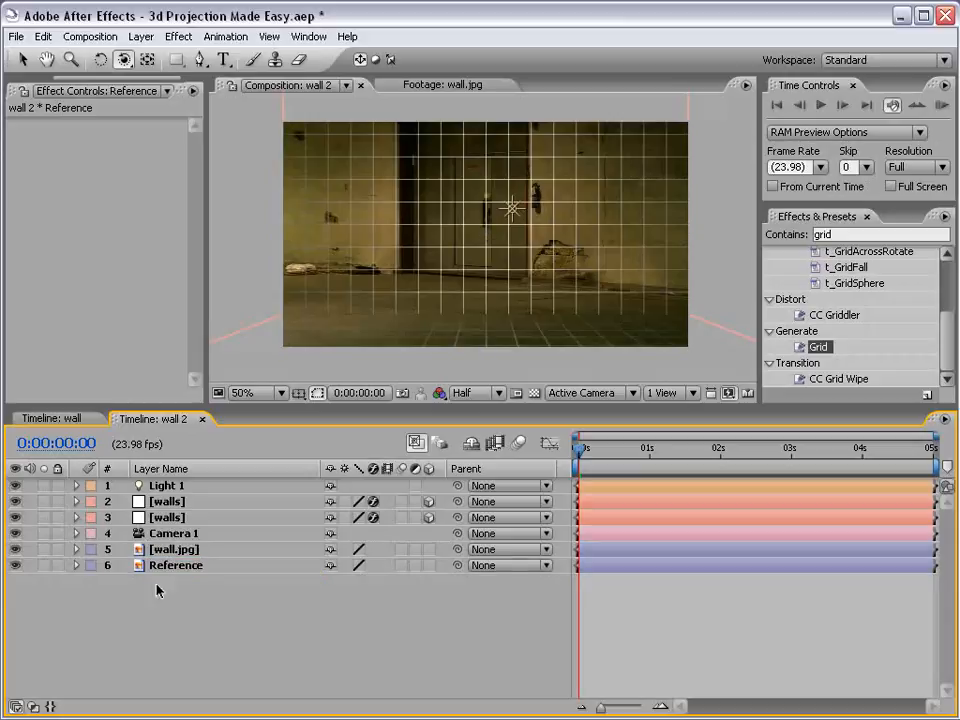
{"action": "left_click", "coordinate": [178, 549]}
{"action": "key", "text": "Return"}
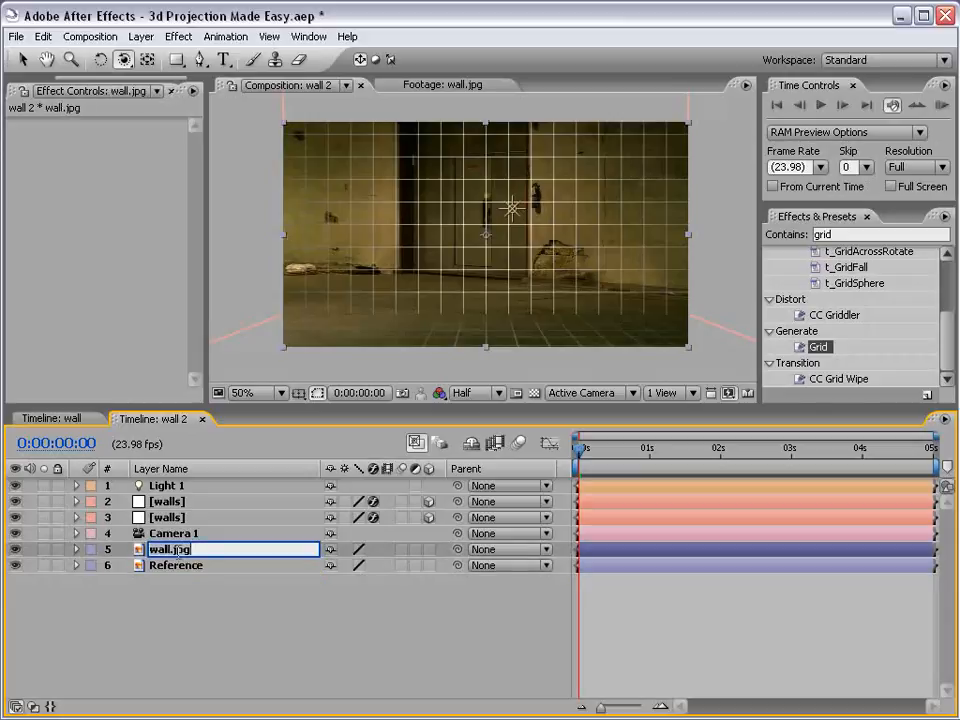
{"action": "type", "text": "Projected"}
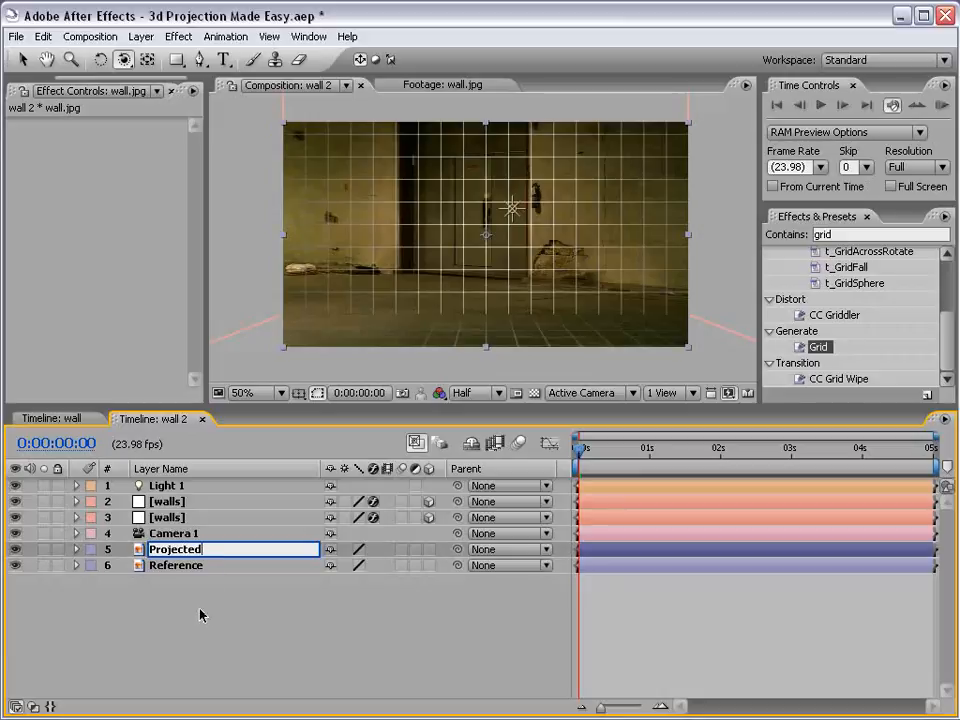
{"action": "key", "text": "Return"}
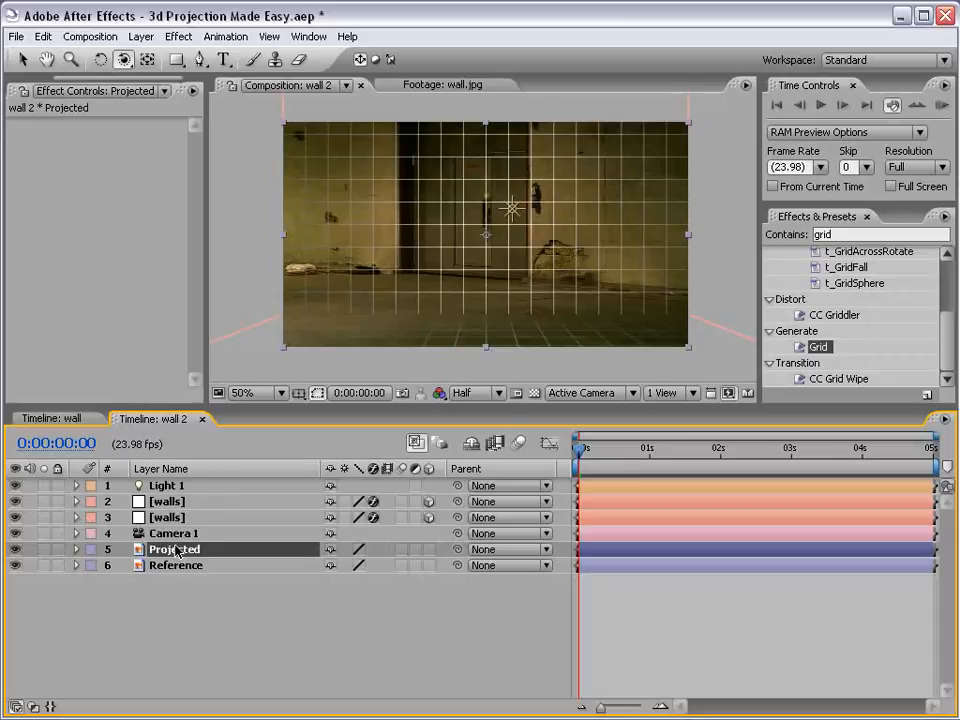
Step: Make the Projected layer 3D and scale it down uniformly to 38%
{"action": "left_click", "coordinate": [429, 549]}
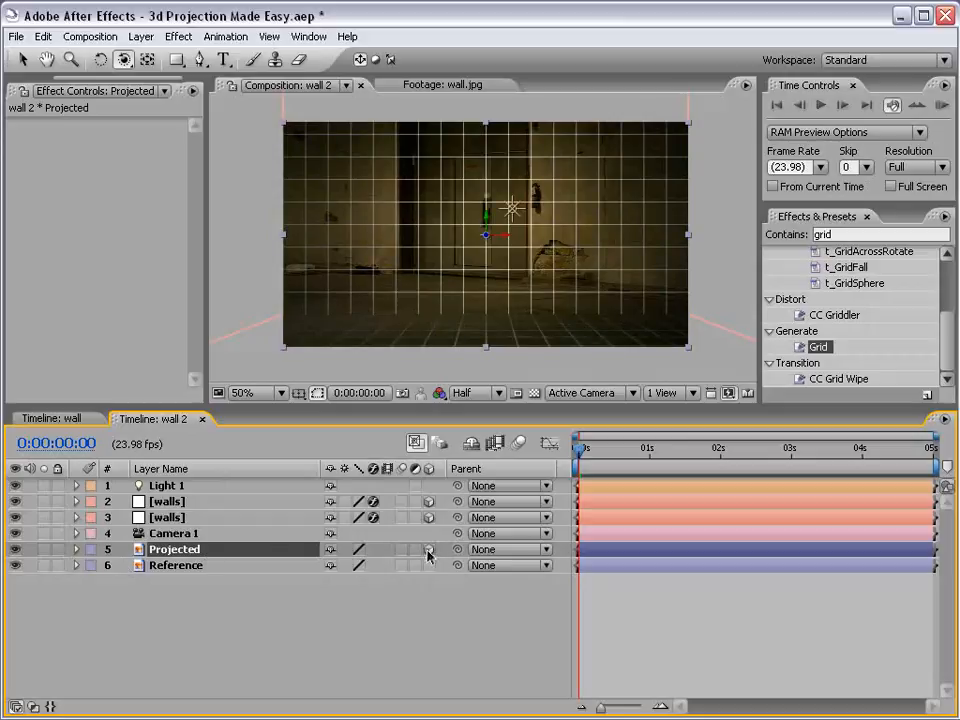
{"action": "key", "text": "s"}
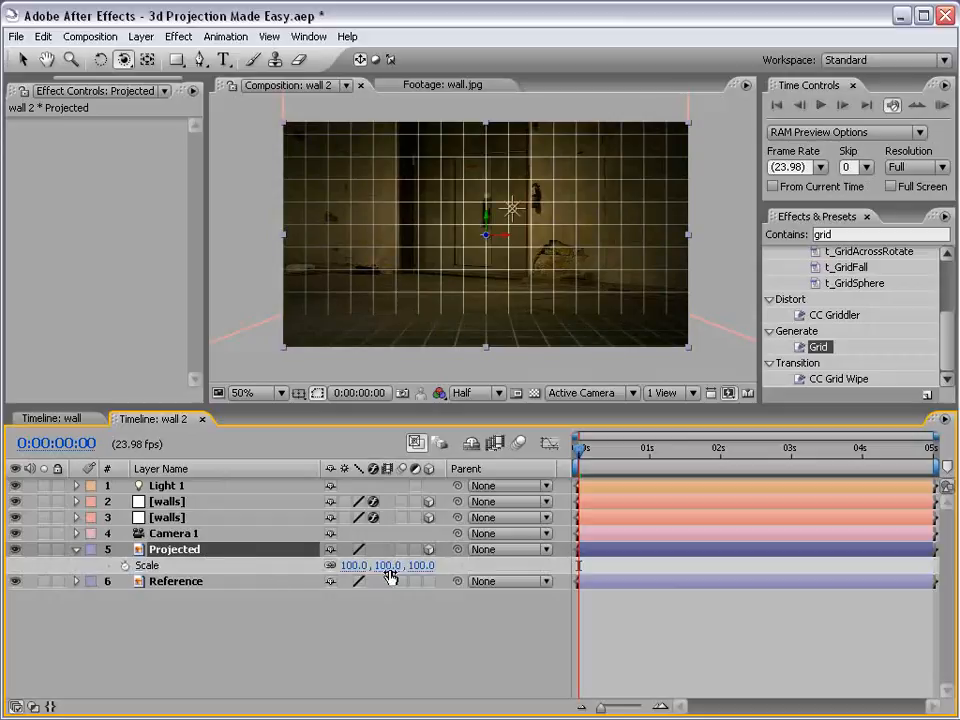
{"action": "left_click_drag", "start_coordinate": [392, 566], "coordinate": [328, 565]}
Step: Reveal the Position properties of Camera 1, Projected and Light 1, and enlarge the timeline area slightly
{"action": "left_click", "coordinate": [250, 533]}
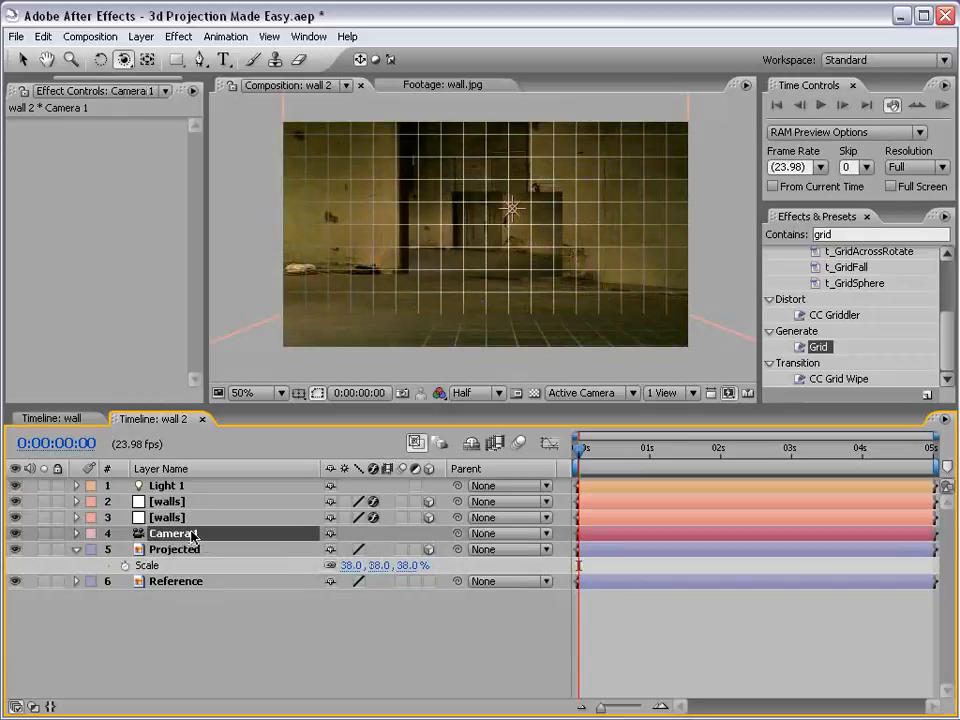
{"action": "left_click", "coordinate": [77, 534]}
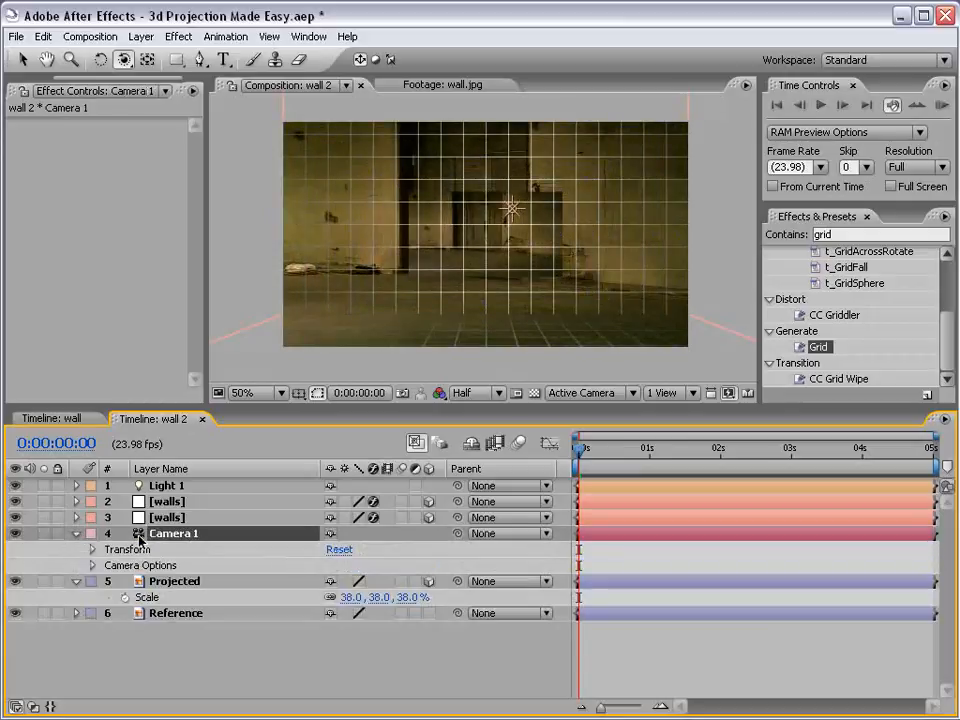
{"action": "key", "text": "p"}
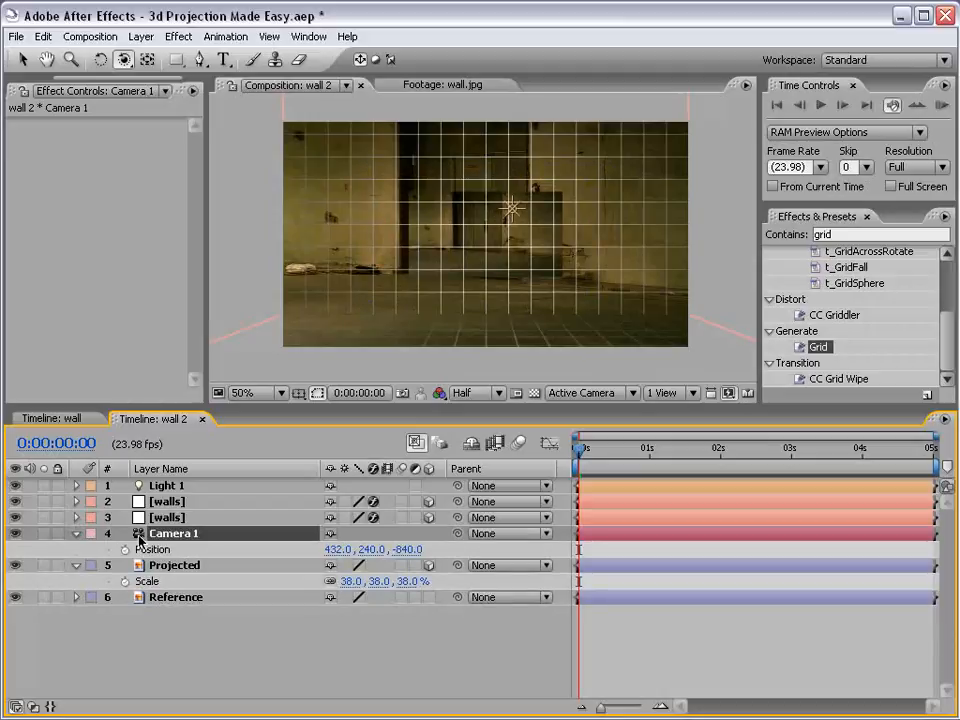
{"action": "left_click", "coordinate": [174, 567]}
{"action": "key", "text": "p"}
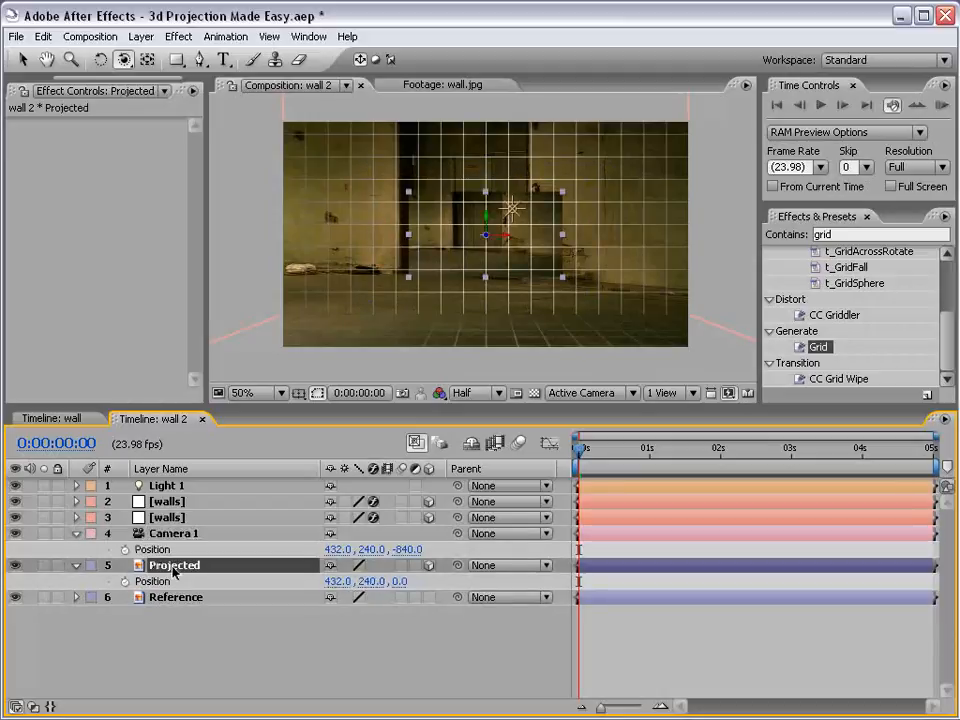
{"action": "left_click", "coordinate": [168, 486]}
{"action": "key", "text": "p"}
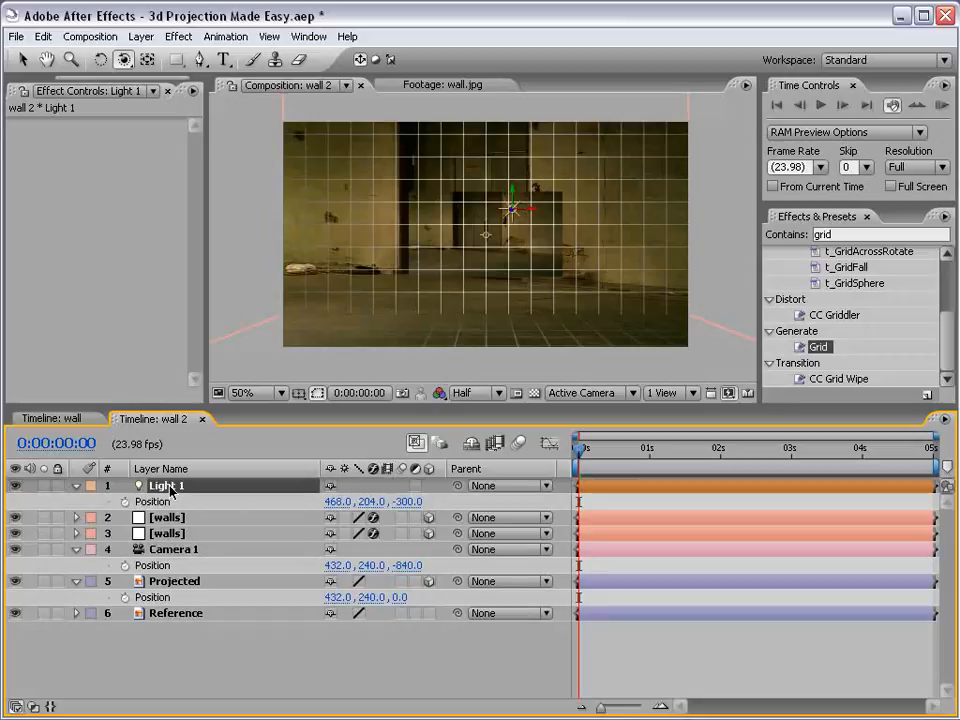
{"action": "left_click_drag", "start_coordinate": [187, 404], "coordinate": [187, 388]}
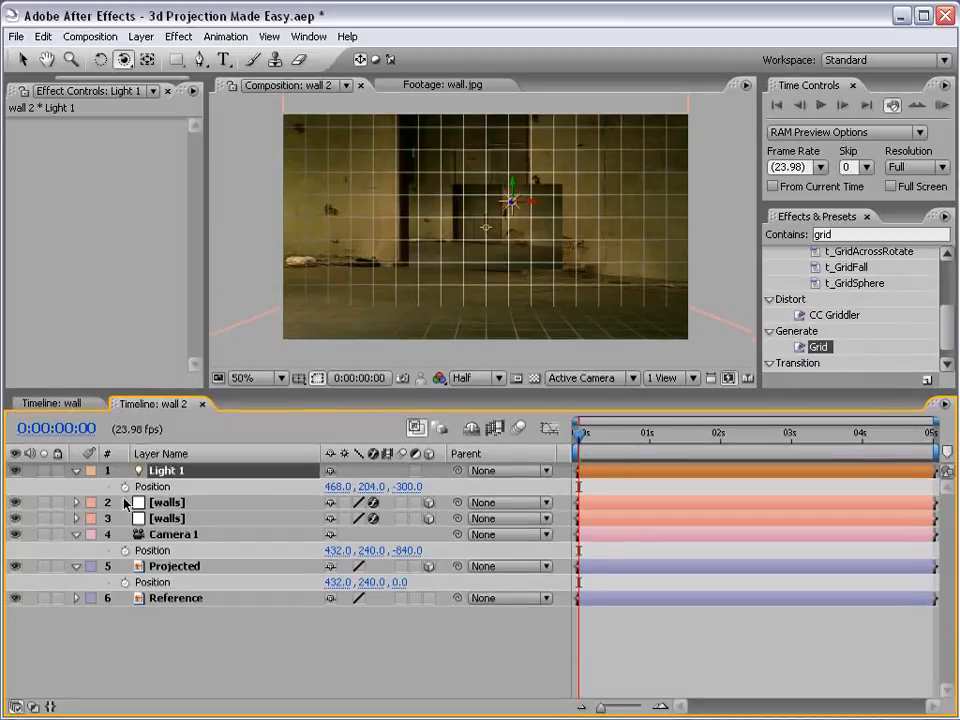
Step: Copy Camera 1's position onto Light 1, placing the light at 432, 240, -840
{"action": "left_click", "coordinate": [160, 556]}
{"action": "left_click", "coordinate": [43, 36]}
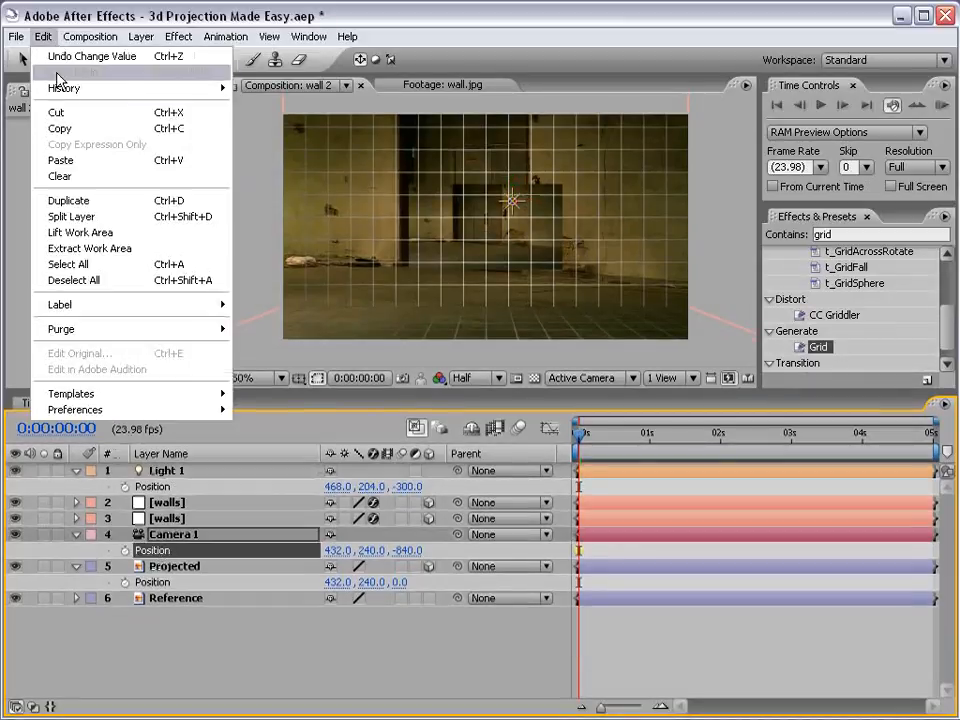
{"action": "left_click", "coordinate": [104, 134]}
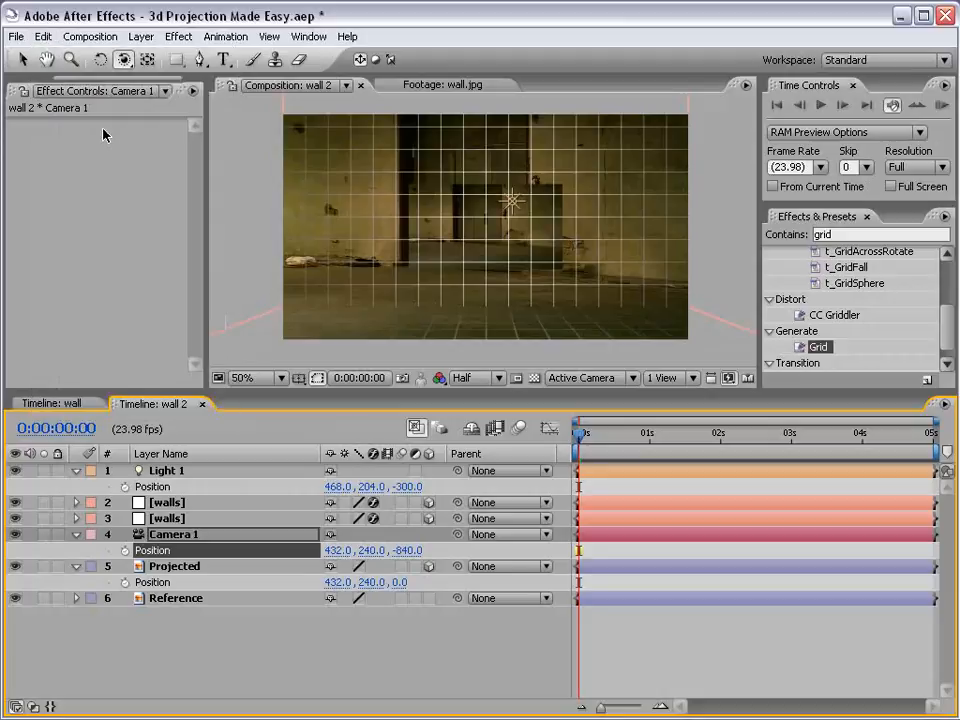
{"action": "left_click", "coordinate": [152, 486]}
{"action": "left_click", "coordinate": [43, 36]}
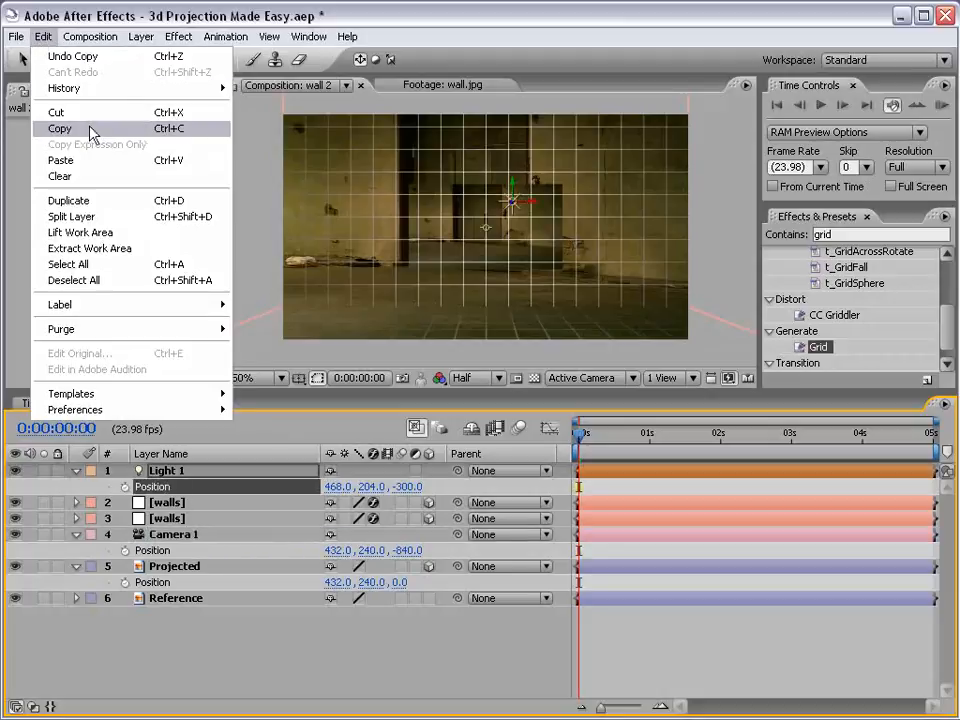
{"action": "left_click", "coordinate": [112, 161]}
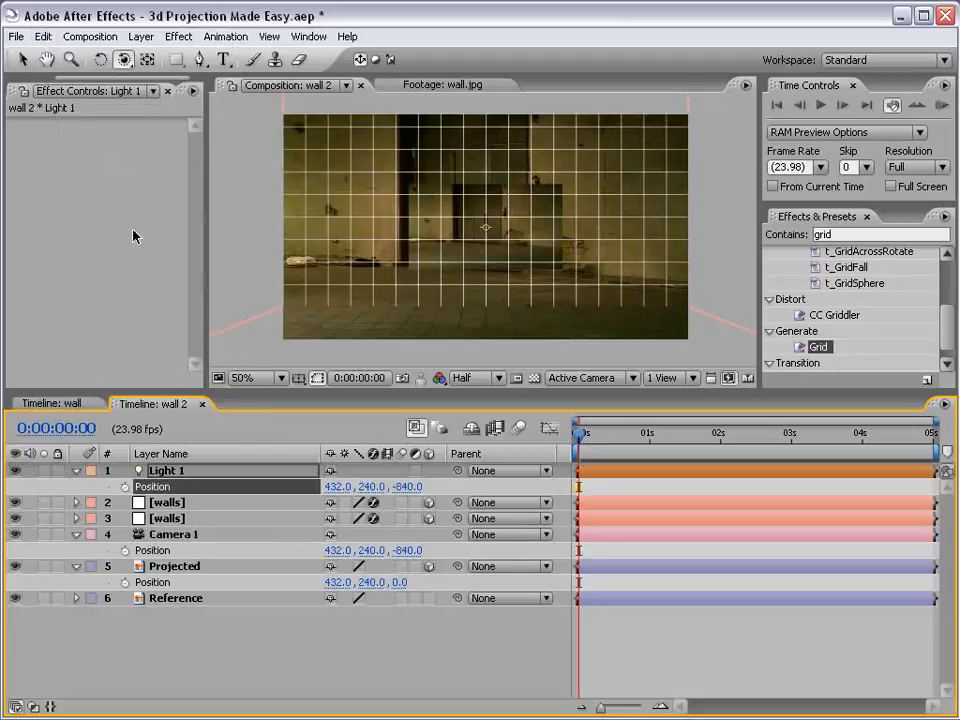
Step: Paste the copied camera position onto the Projected layer, placing it at 432, 240, -840
{"action": "left_click", "coordinate": [165, 566]}
{"action": "left_click", "coordinate": [152, 582]}
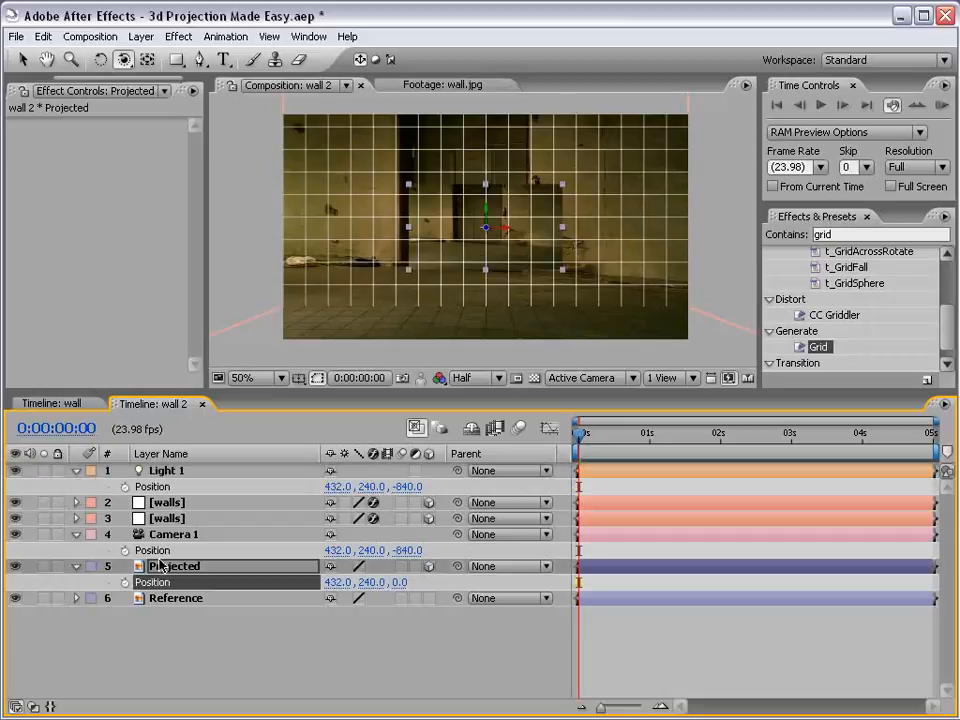
{"action": "left_click", "coordinate": [45, 38]}
{"action": "left_click", "coordinate": [66, 160]}
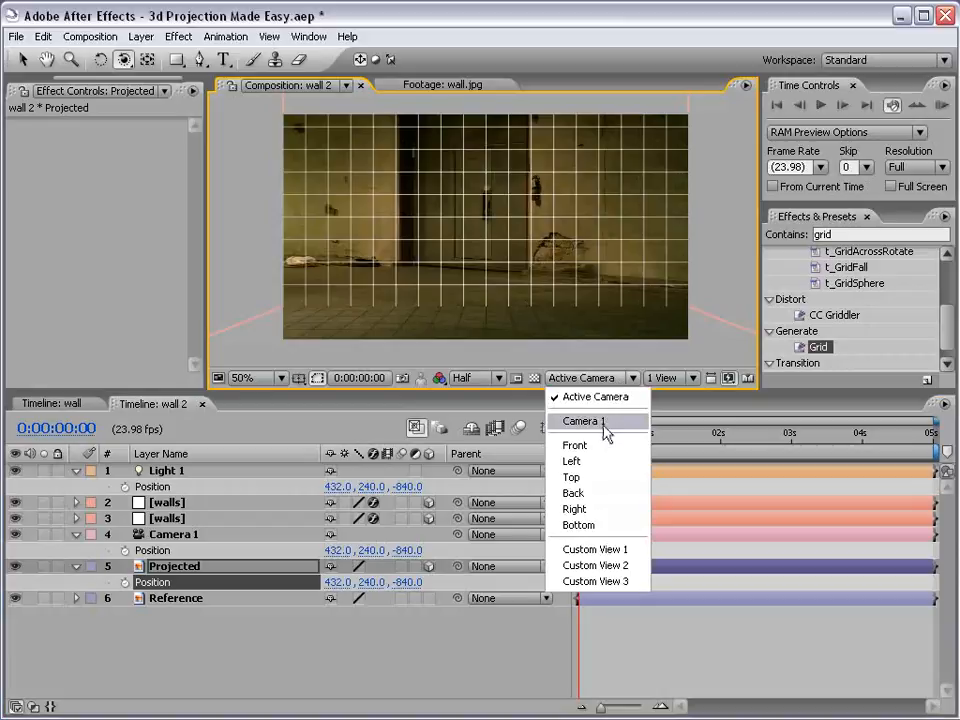
Step: Switch to the Top view and change the Projected layer's label colour to the red of the walls layers
{"action": "left_click", "coordinate": [578, 478]}
{"action": "scroll", "coordinate": [521, 302], "scroll_direction": "down", "scroll_amount": 4}
{"action": "scroll", "coordinate": [446, 294], "scroll_direction": "up", "scroll_amount": 6}
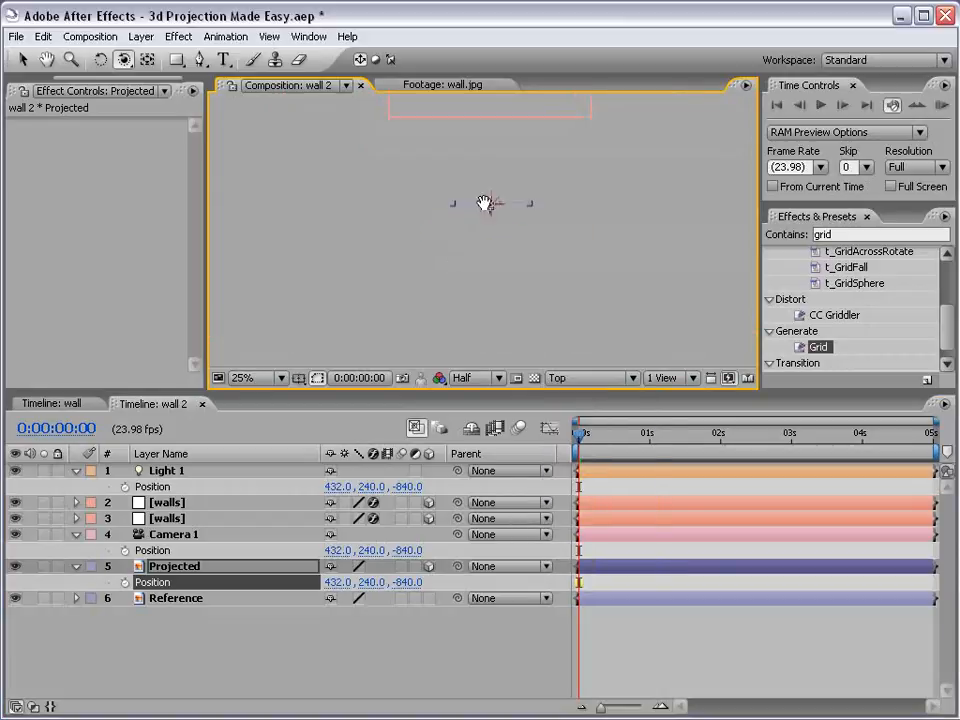
{"action": "left_click_drag", "start_coordinate": [520, 200], "coordinate": [488, 248]}
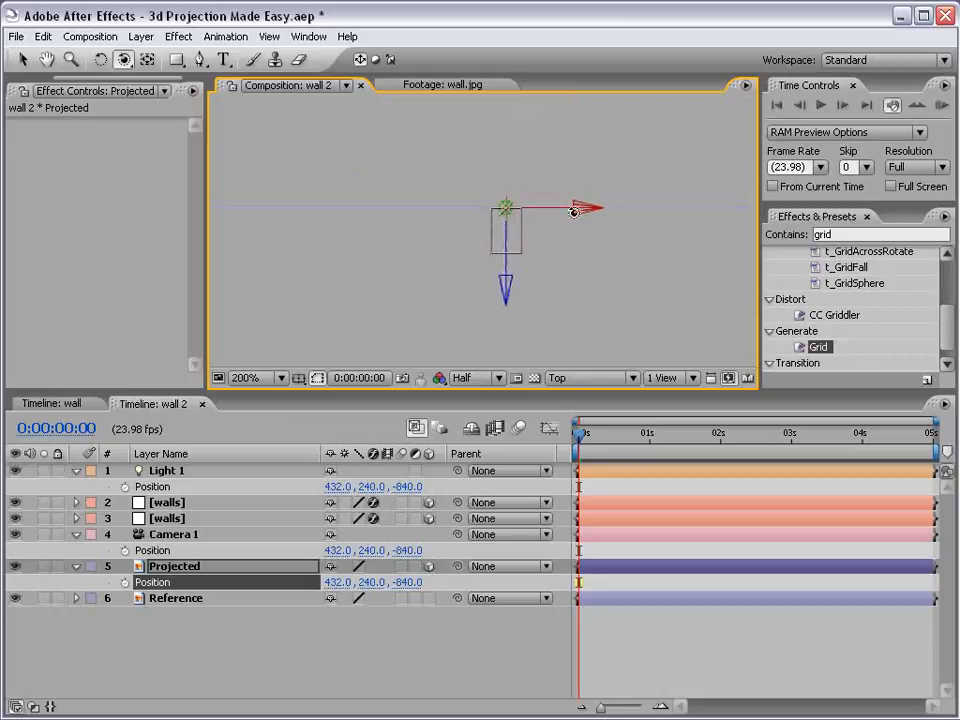
{"action": "key", "text": "v"}
{"action": "left_click", "coordinate": [194, 576]}
{"action": "left_click", "coordinate": [185, 568]}
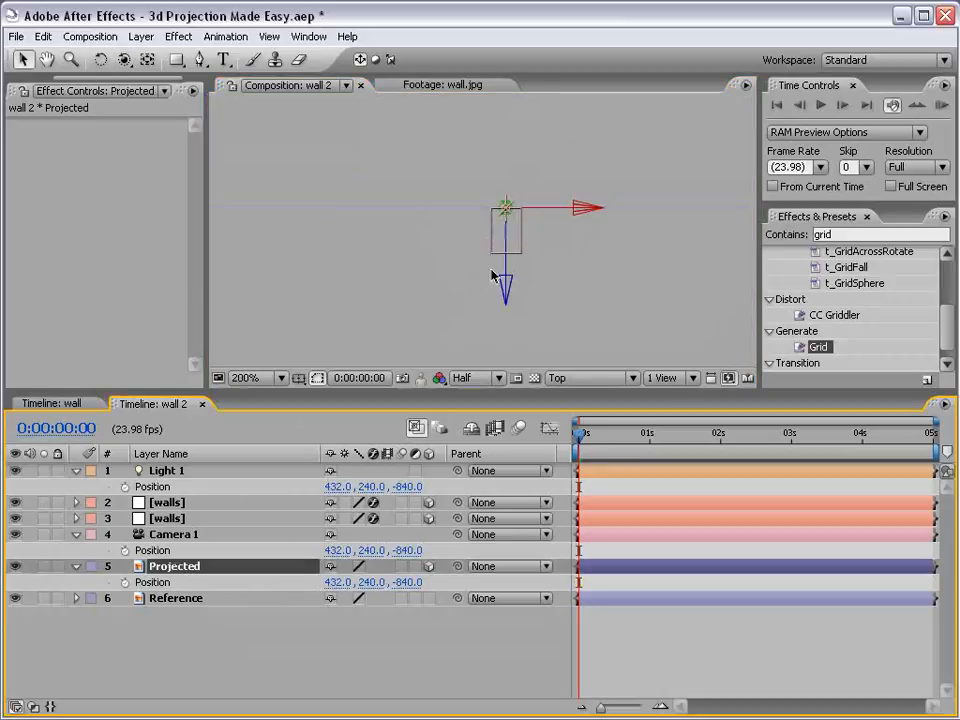
{"action": "scroll", "coordinate": [372, 207], "scroll_direction": "down", "scroll_amount": 1}
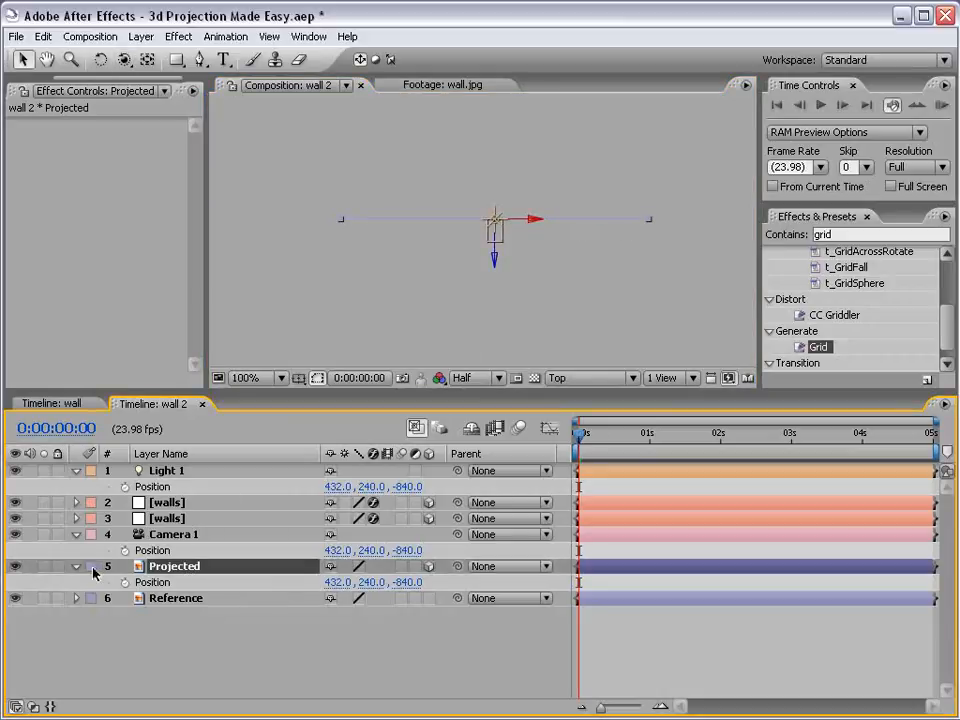
{"action": "left_click", "coordinate": [92, 567]}
{"action": "left_click", "coordinate": [130, 636]}
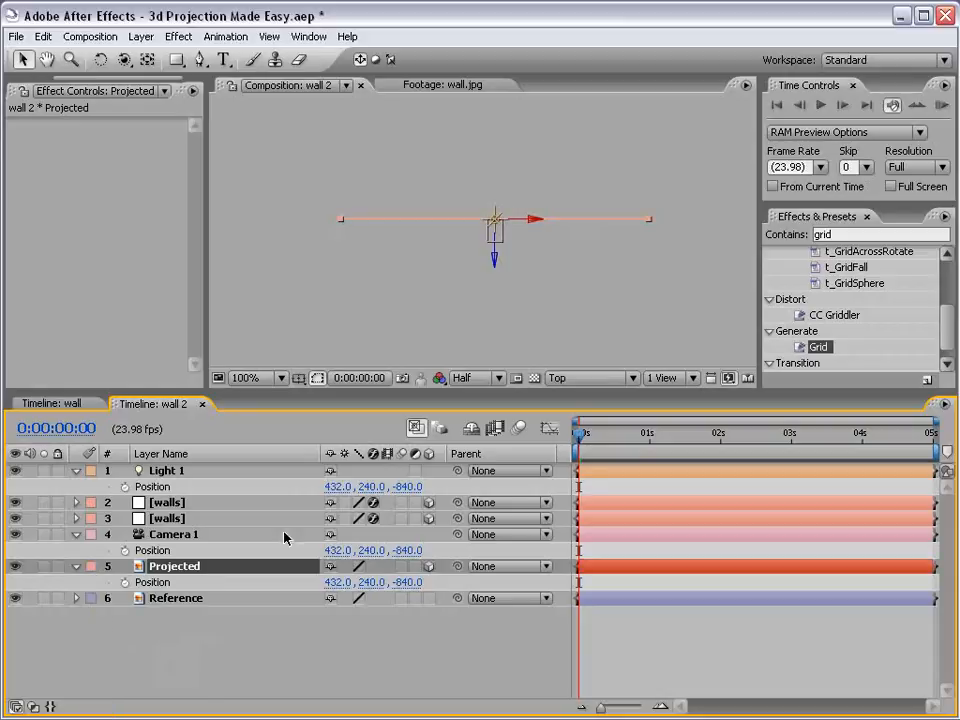
Step: Compare the placement of Camera 1 and Light 1 with the Projected layer from the Top view, and return to the Active Camera view
{"action": "left_click", "coordinate": [163, 538]}
{"action": "key", "text": "h"}
{"action": "left_click_drag", "start_coordinate": [508, 167], "coordinate": [497, 266]}
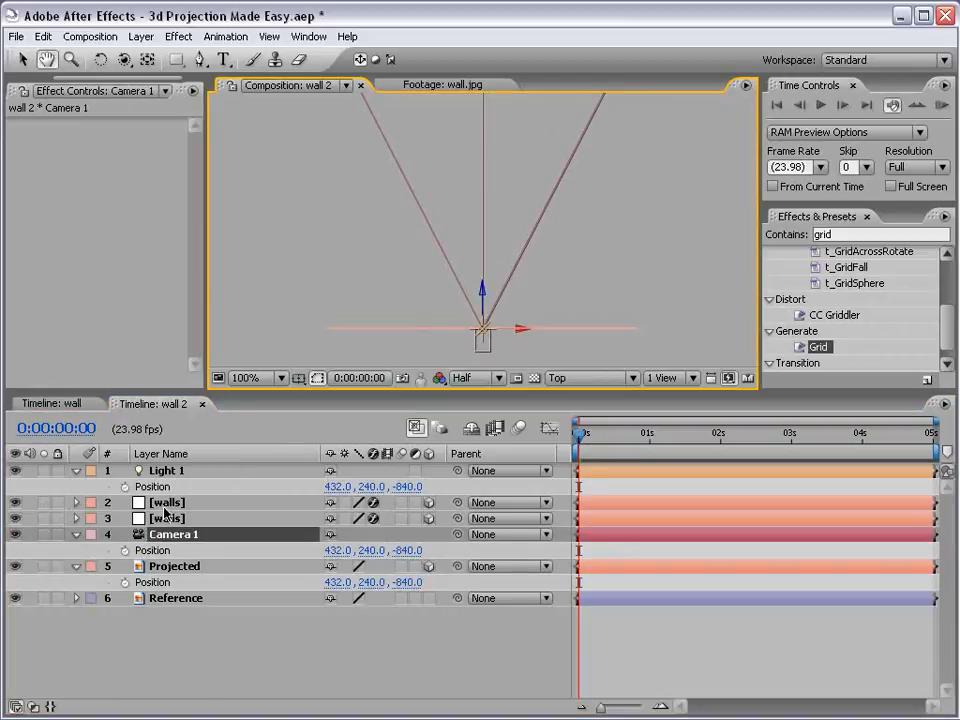
{"action": "left_click", "coordinate": [166, 470]}
{"action": "scroll", "coordinate": [495, 280], "scroll_direction": "up", "scroll_amount": 1}
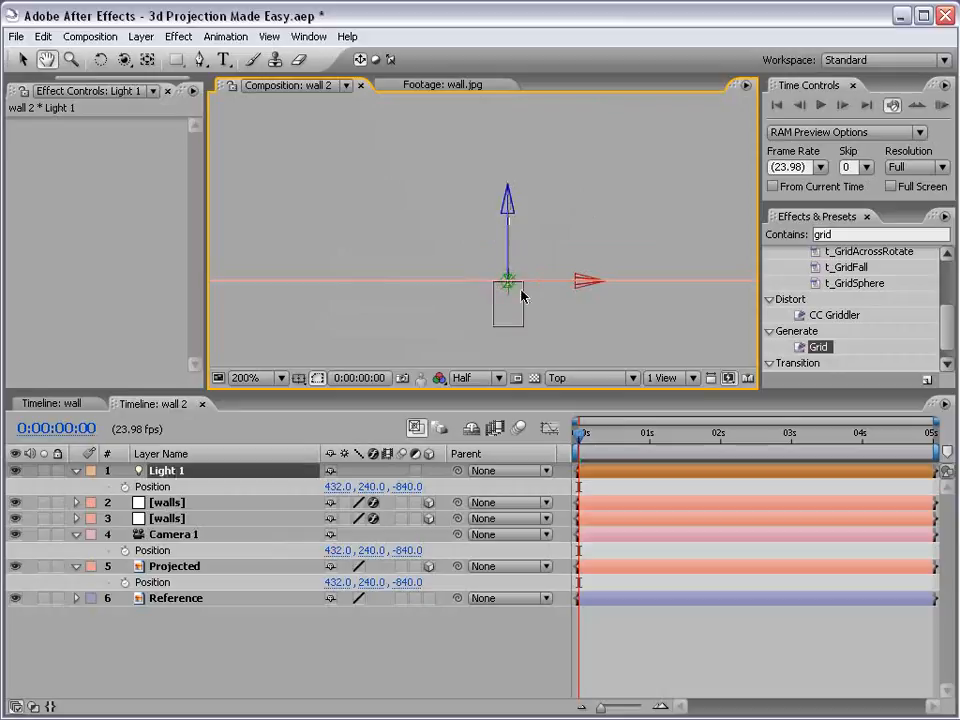
{"action": "scroll", "coordinate": [541, 262], "scroll_direction": "down", "scroll_amount": 1}
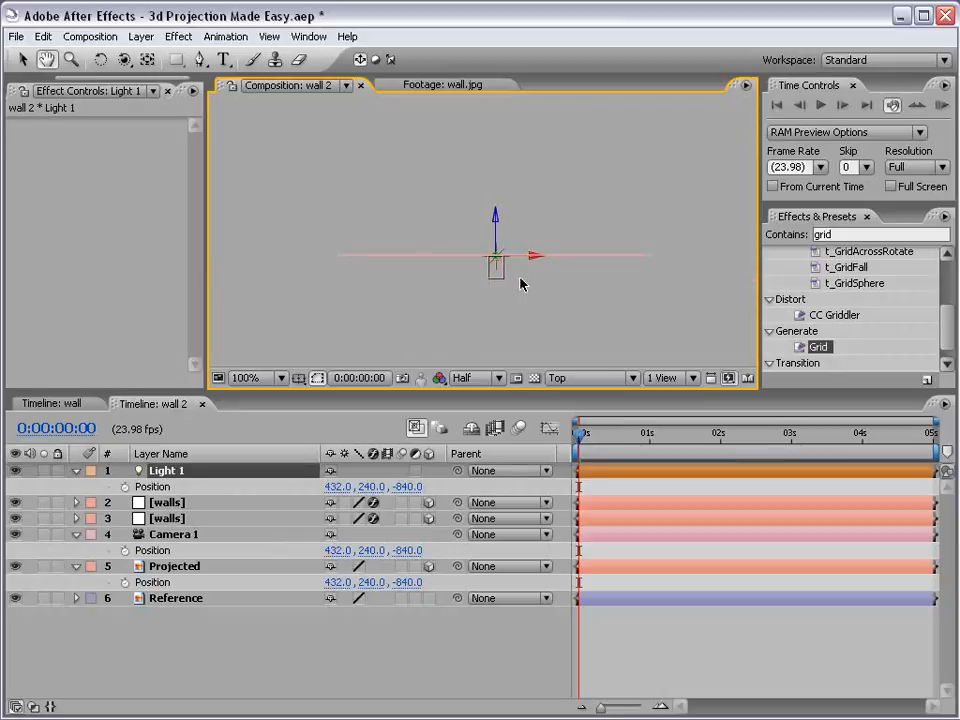
{"action": "left_click", "coordinate": [600, 378]}
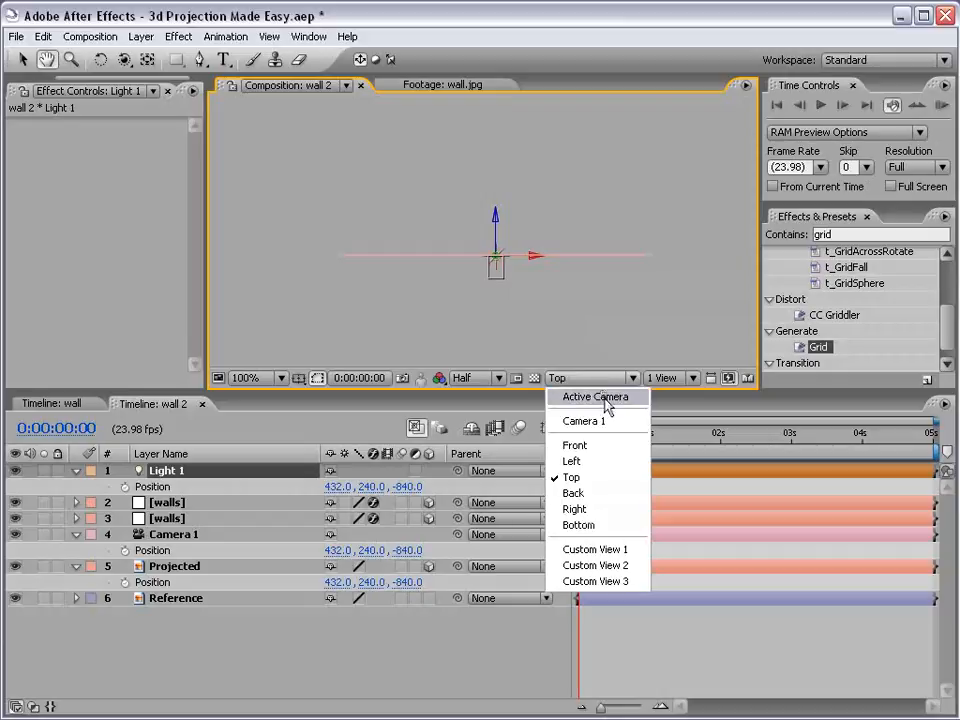
{"action": "left_click", "coordinate": [606, 397]}
{"action": "scroll", "coordinate": [498, 276], "scroll_direction": "down", "scroll_amount": 3}
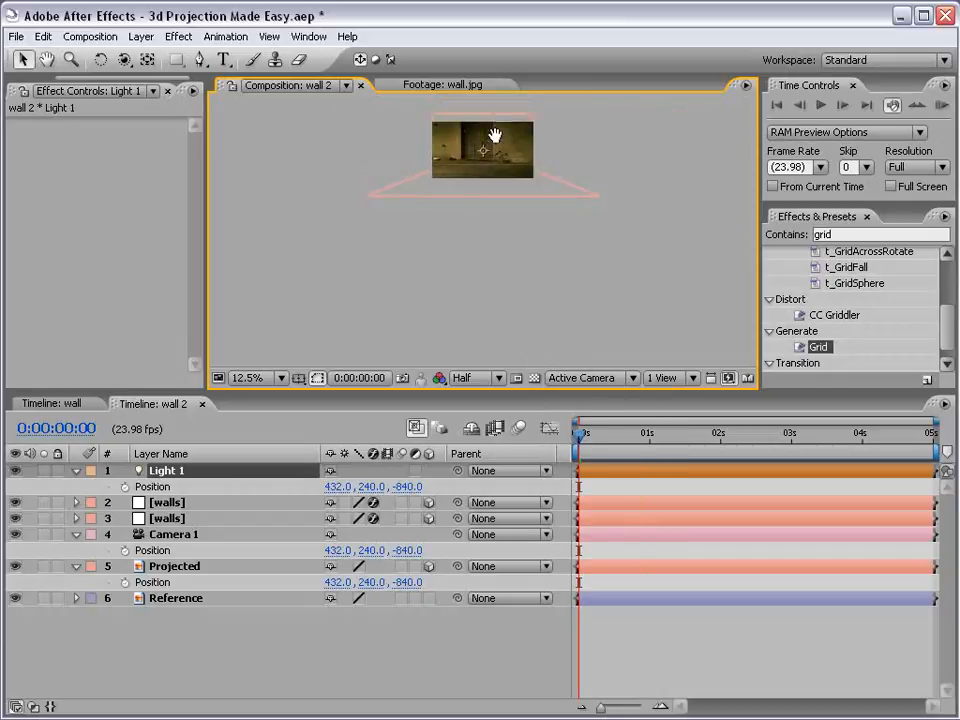
{"action": "scroll", "coordinate": [497, 245], "scroll_direction": "up", "scroll_amount": 2}
{"action": "left_click_drag", "start_coordinate": [474, 268], "coordinate": [489, 207]}
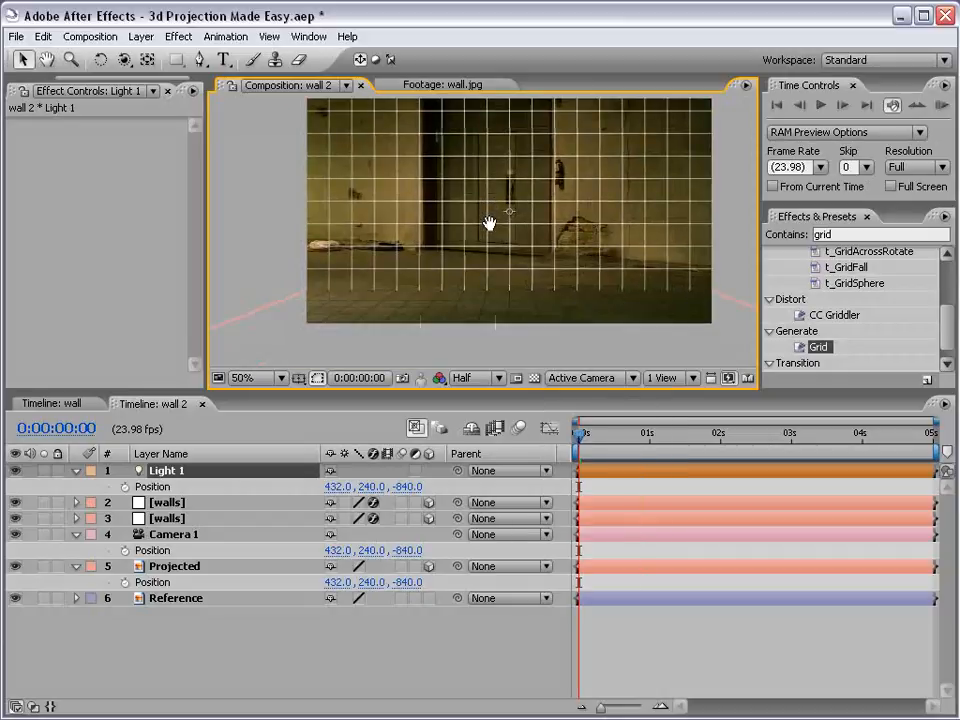
Step: In the Top view, move the Projected layer along Z in front of the camera and light, to about -744
{"action": "left_click", "coordinate": [185, 569]}
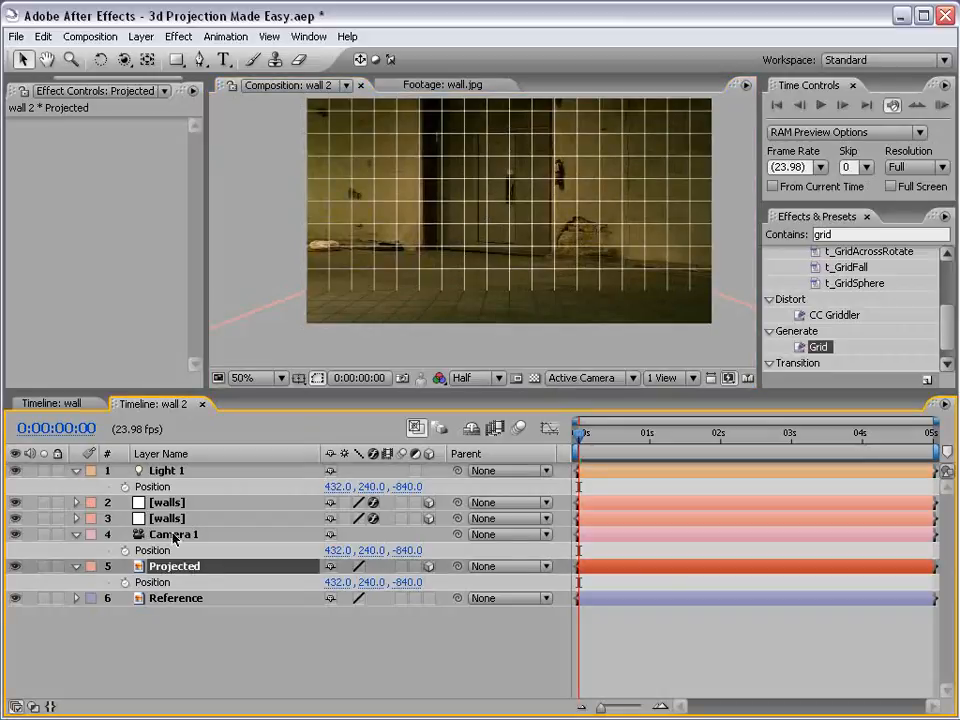
{"action": "left_click", "coordinate": [556, 378]}
{"action": "left_click", "coordinate": [572, 476]}
{"action": "left_click_drag", "start_coordinate": [588, 273], "coordinate": [579, 156]}
{"action": "scroll", "coordinate": [573, 167], "scroll_direction": "down", "scroll_amount": 1}
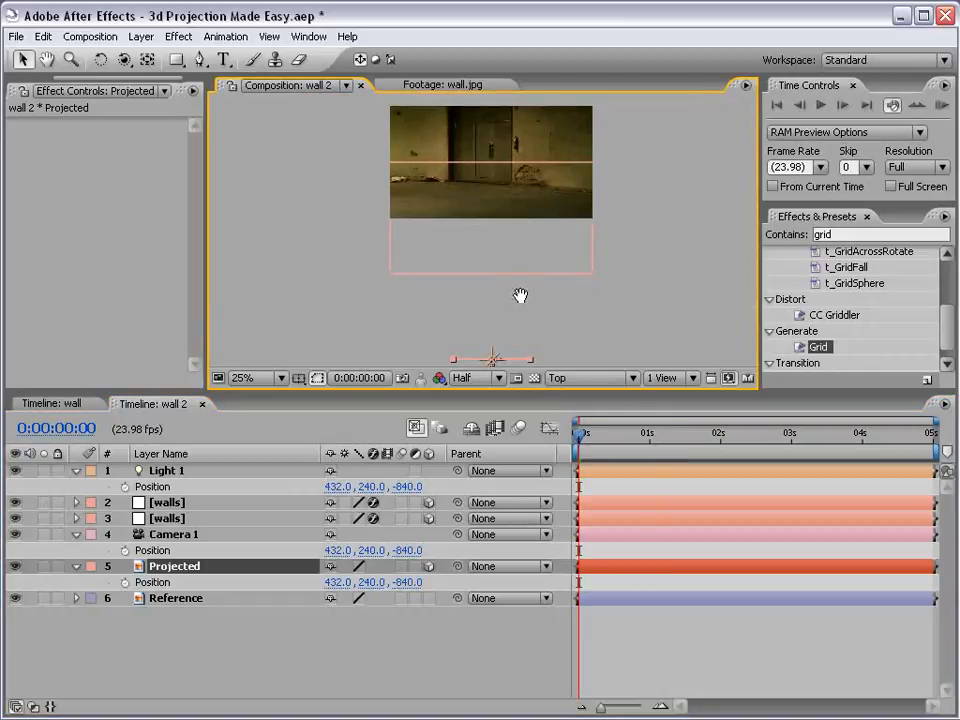
{"action": "left_click_drag", "start_coordinate": [521, 296], "coordinate": [525, 232]}
{"action": "scroll", "coordinate": [517, 248], "scroll_direction": "up", "scroll_amount": 1}
{"action": "left_click_drag", "start_coordinate": [524, 362], "coordinate": [516, 237]}
{"action": "left_click", "coordinate": [210, 564]}
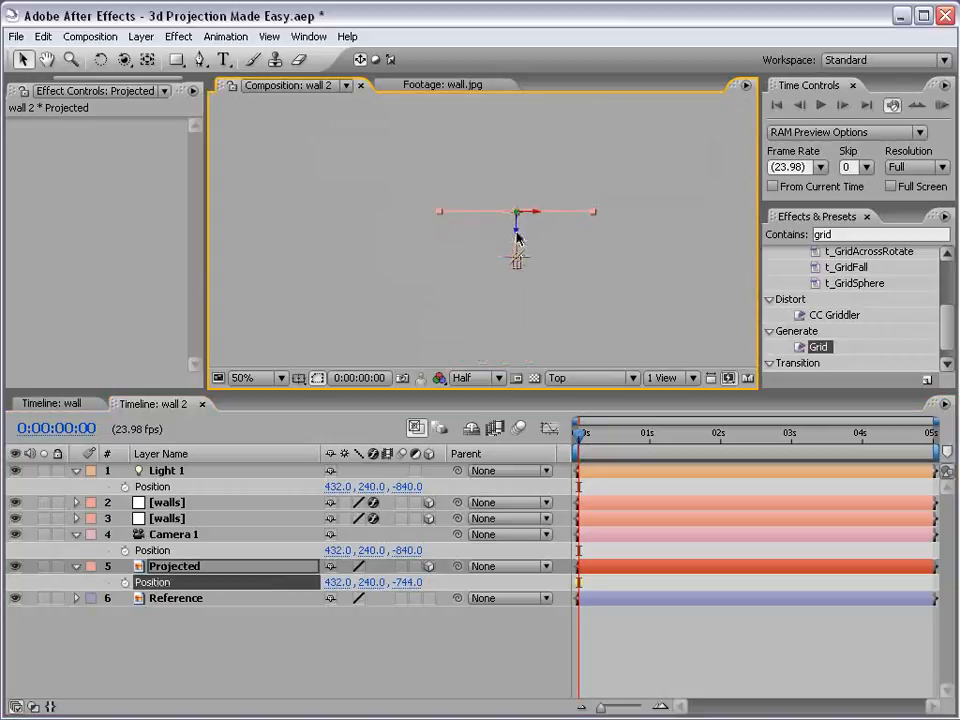
Step: Return to the Active Camera view and set the Projected layer's Z position to -739
{"action": "left_click", "coordinate": [476, 380]}
{"action": "left_click", "coordinate": [474, 396]}
{"action": "left_click", "coordinate": [577, 378]}
{"action": "left_click", "coordinate": [580, 396]}
{"action": "left_click", "coordinate": [491, 378]}
{"action": "left_click", "coordinate": [484, 410]}
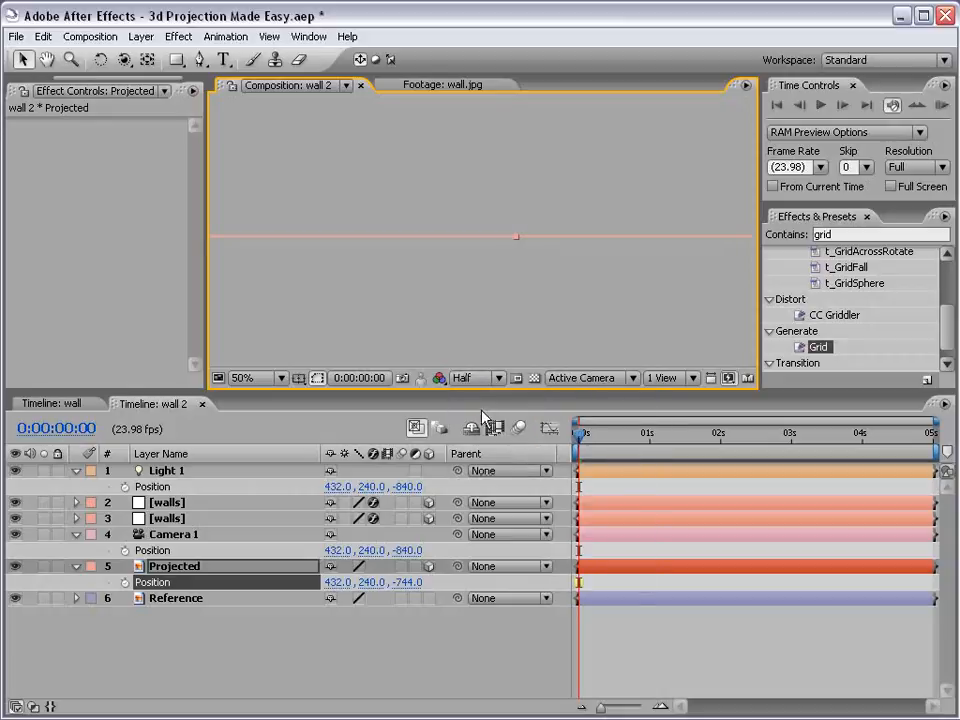
{"action": "left_click_drag", "start_coordinate": [525, 200], "coordinate": [510, 315]}
{"action": "left_click_drag", "start_coordinate": [484, 172], "coordinate": [486, 246]}
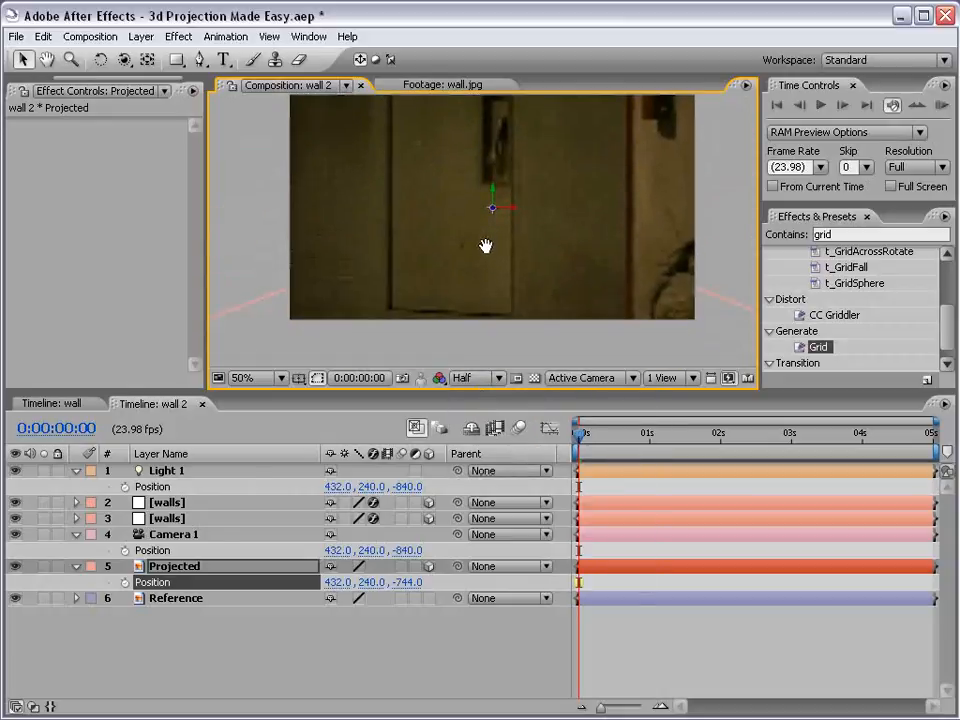
{"action": "mouse_move", "coordinate": [407, 583]}
{"action": "left_mouse_down"}
{"action": "mouse_move", "coordinate": [396, 583]}
{"action": "mouse_move", "coordinate": [410, 581]}
{"action": "left_mouse_up"}
{"action": "scroll", "coordinate": [487, 258], "scroll_direction": "down", "scroll_amount": 3}
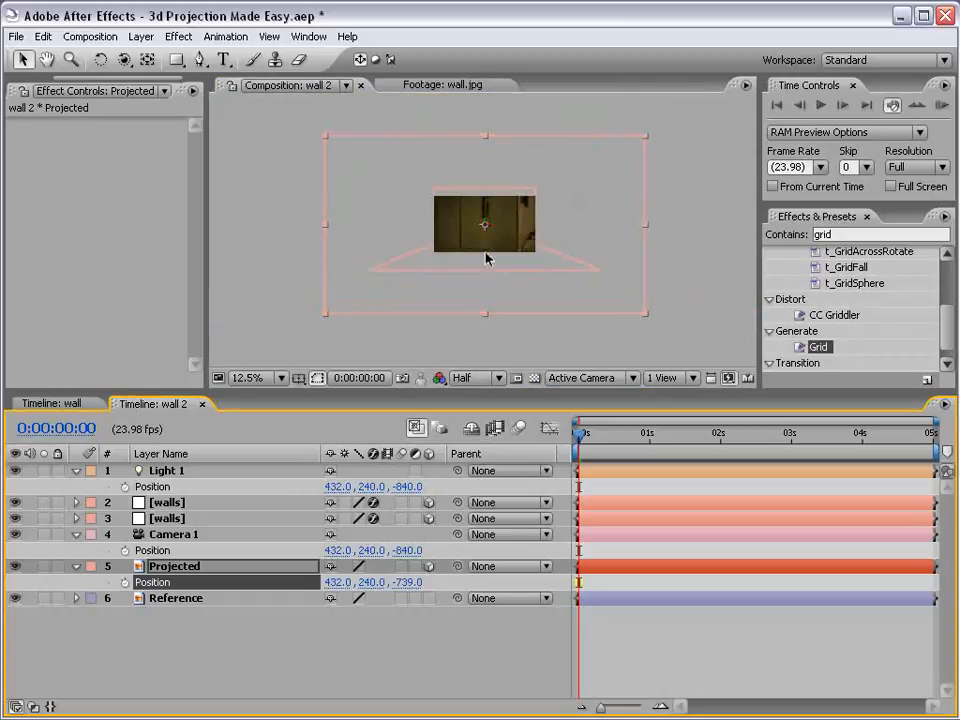
{"action": "scroll", "coordinate": [486, 257], "scroll_direction": "up", "scroll_amount": 4}
Step: Reveal the Projected layer's Scale and reduce it uniformly to 12.6%
{"action": "key", "text": "s"}
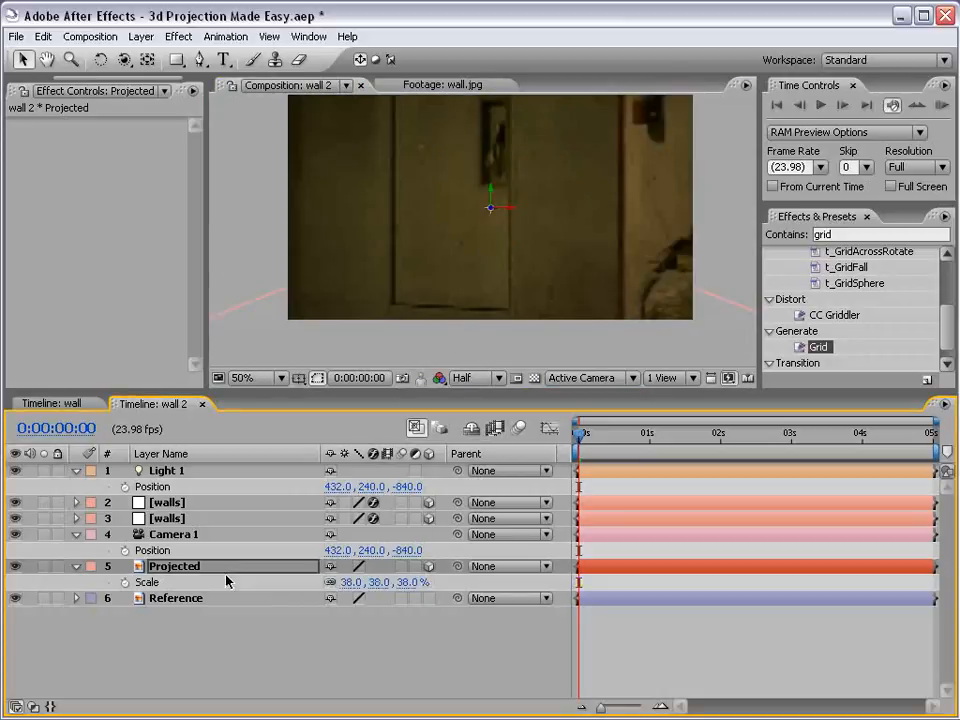
{"action": "left_click_drag", "start_coordinate": [352, 582], "coordinate": [358, 582]}
{"action": "key", "text": "space"}
{"action": "left_click_drag", "start_coordinate": [542, 168], "coordinate": [512, 230]}
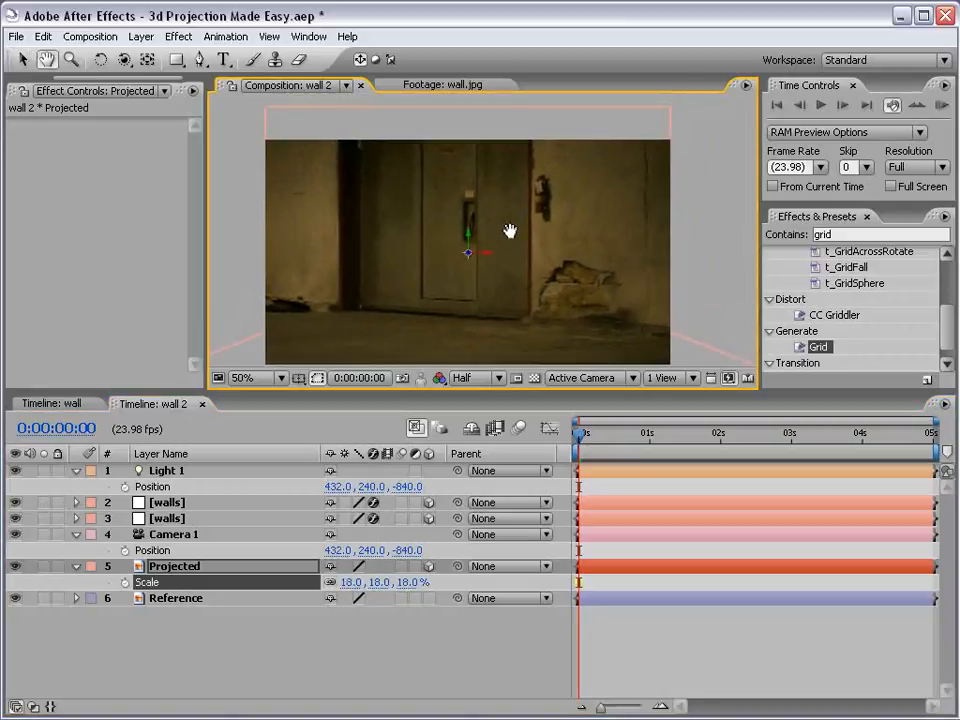
{"action": "scroll", "coordinate": [510, 231], "scroll_direction": "down", "scroll_amount": 2}
{"action": "left_click_drag", "start_coordinate": [630, 328], "coordinate": [581, 302]}
{"action": "scroll", "coordinate": [581, 302], "scroll_direction": "up", "scroll_amount": 2}
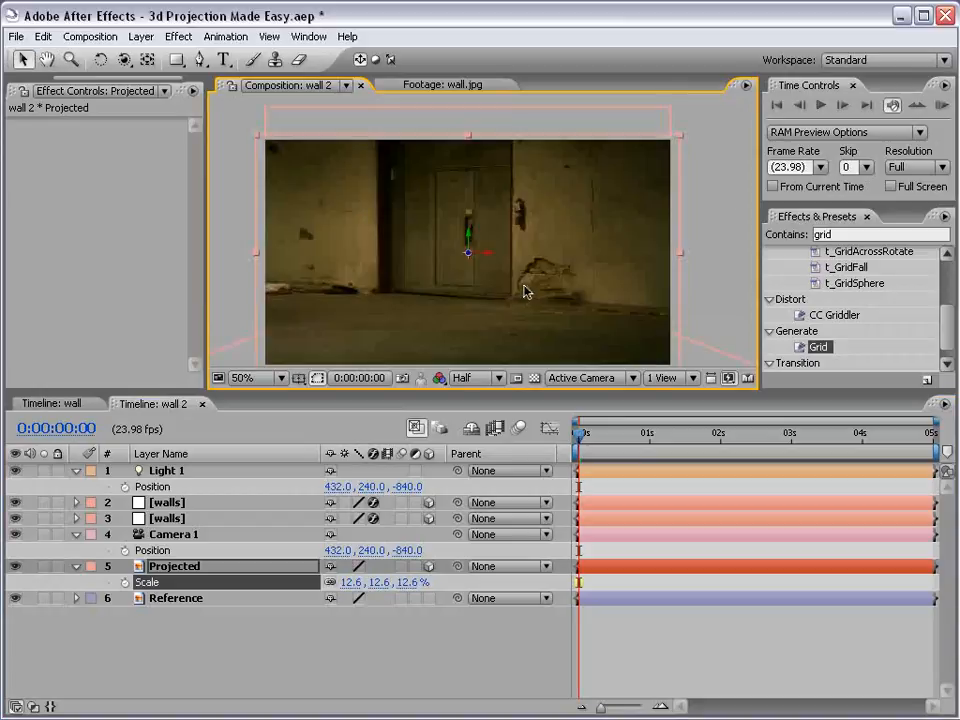
Step: Refine the Projected layer's scale to 12.1% so its edges line up with the composition frame
{"action": "key", "text": "space"}
{"action": "left_click_drag", "start_coordinate": [525, 289], "coordinate": [609, 259]}
{"action": "left_click_drag", "start_coordinate": [686, 298], "coordinate": [676, 296]}
{"action": "scroll", "coordinate": [676, 296], "scroll_direction": "up", "scroll_amount": 1}
{"action": "key", "text": "space"}
{"action": "left_click_drag", "start_coordinate": [426, 281], "coordinate": [474, 281]}
{"action": "scroll", "coordinate": [485, 281], "scroll_direction": "down", "scroll_amount": 1}
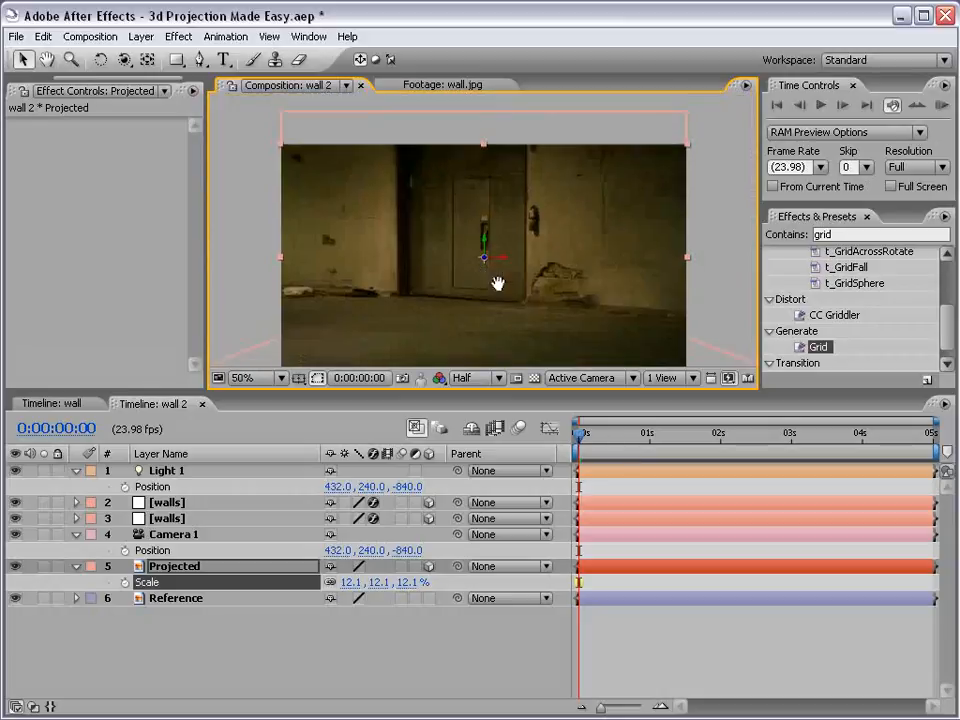
Step: Toggle the Projected layer's visibility off and on to compare it with Reference, and lock the Reference layer
{"action": "left_click", "coordinate": [16, 567]}
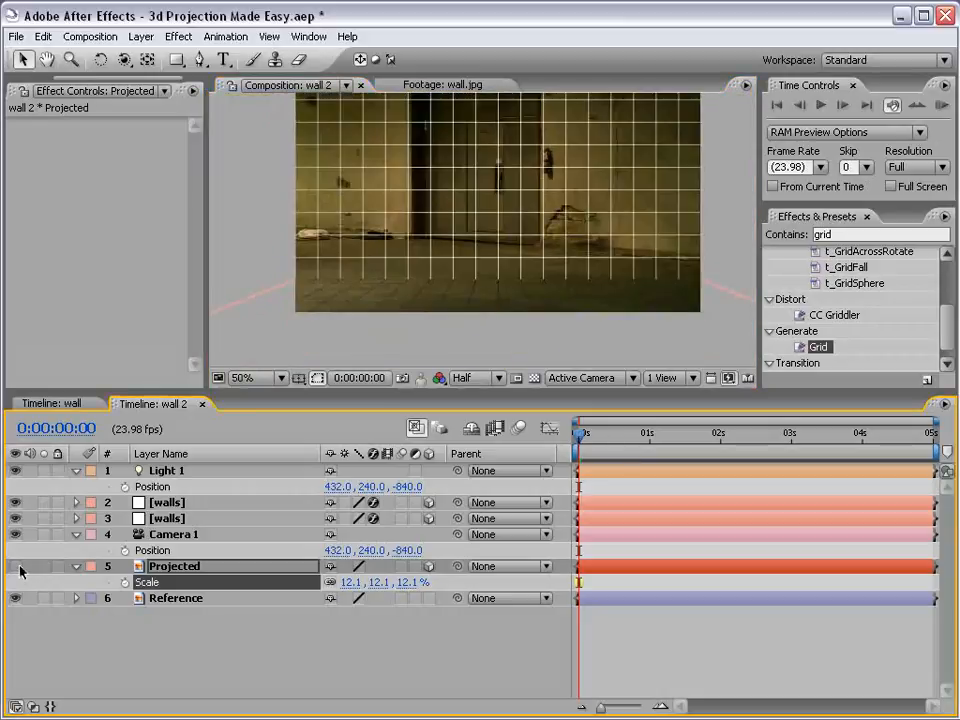
{"action": "left_click", "coordinate": [16, 567]}
{"action": "left_click", "coordinate": [170, 600]}
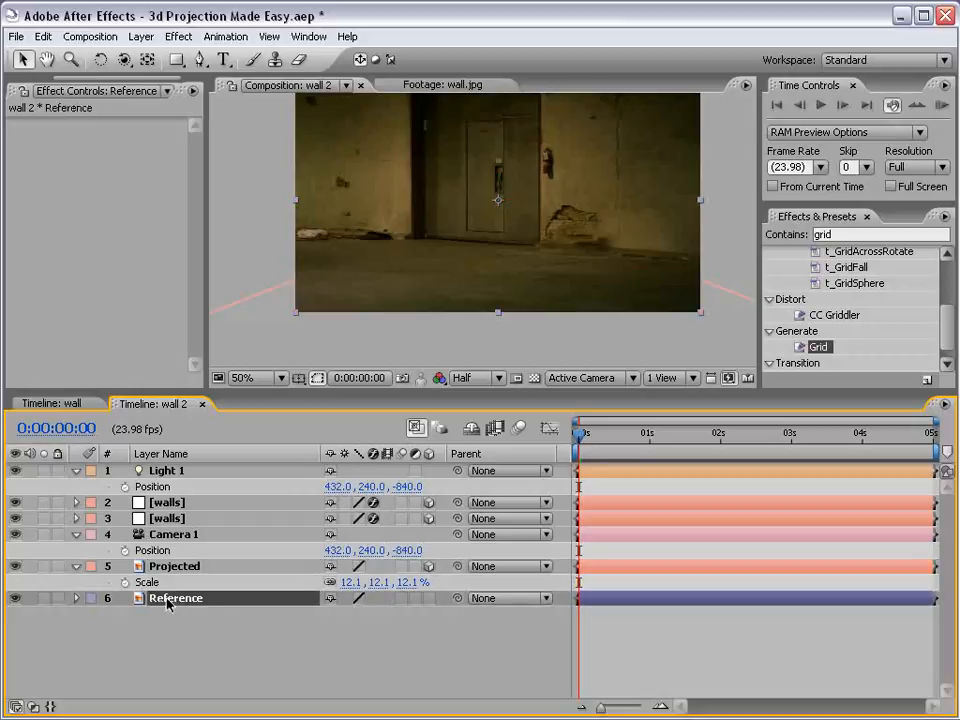
{"action": "left_click", "coordinate": [57, 598]}
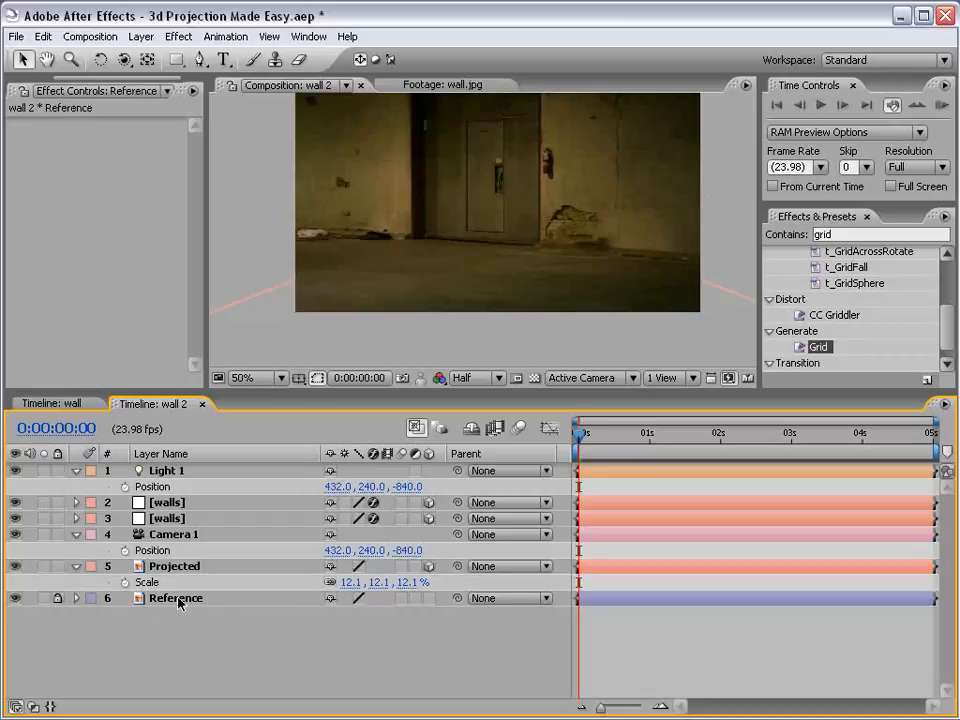
Step: Enlarge the timeline area, reveal the Projected layer's Material Options and set Light Transmission to 100%
{"action": "left_click", "coordinate": [507, 240]}
{"action": "key", "text": "space"}
{"action": "left_click_drag", "start_coordinate": [531, 198], "coordinate": [521, 221]}
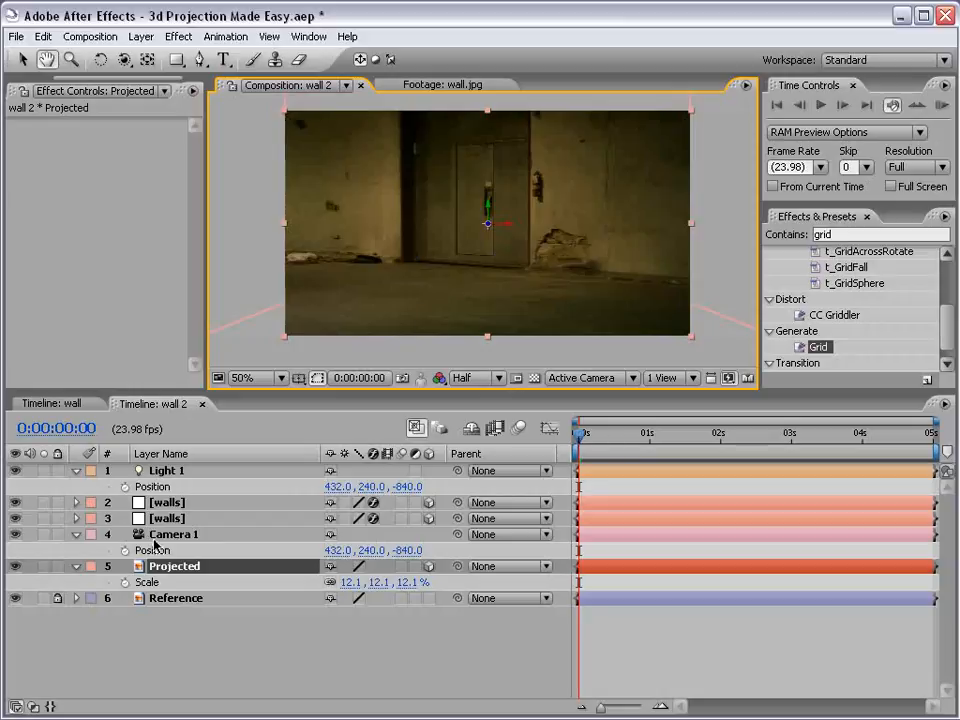
{"action": "left_click", "coordinate": [168, 570]}
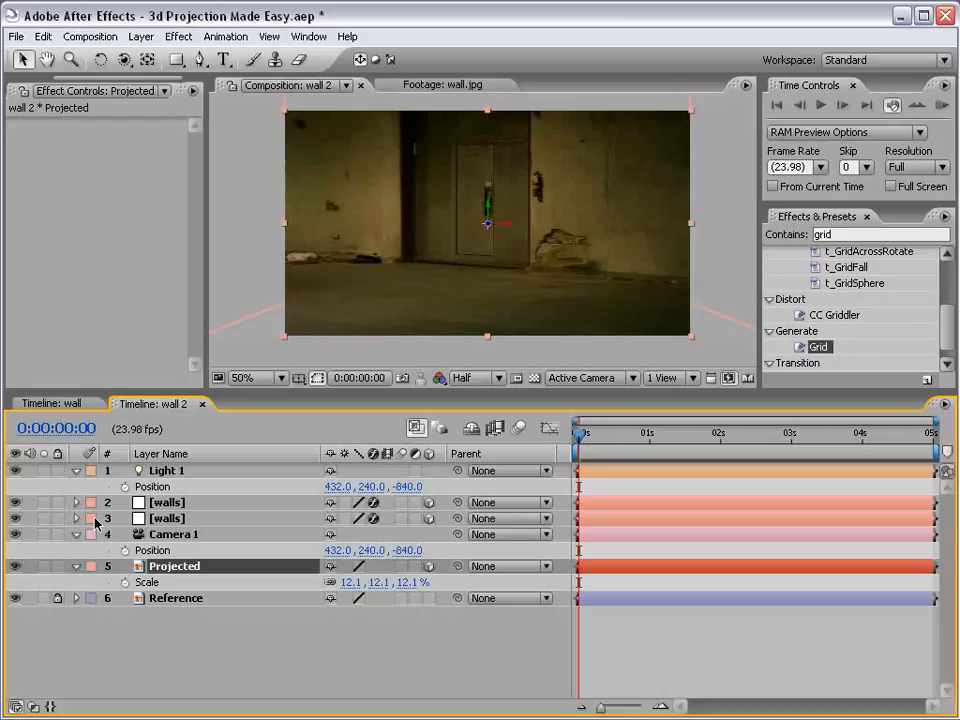
{"action": "left_click_drag", "start_coordinate": [163, 389], "coordinate": [165, 333]}
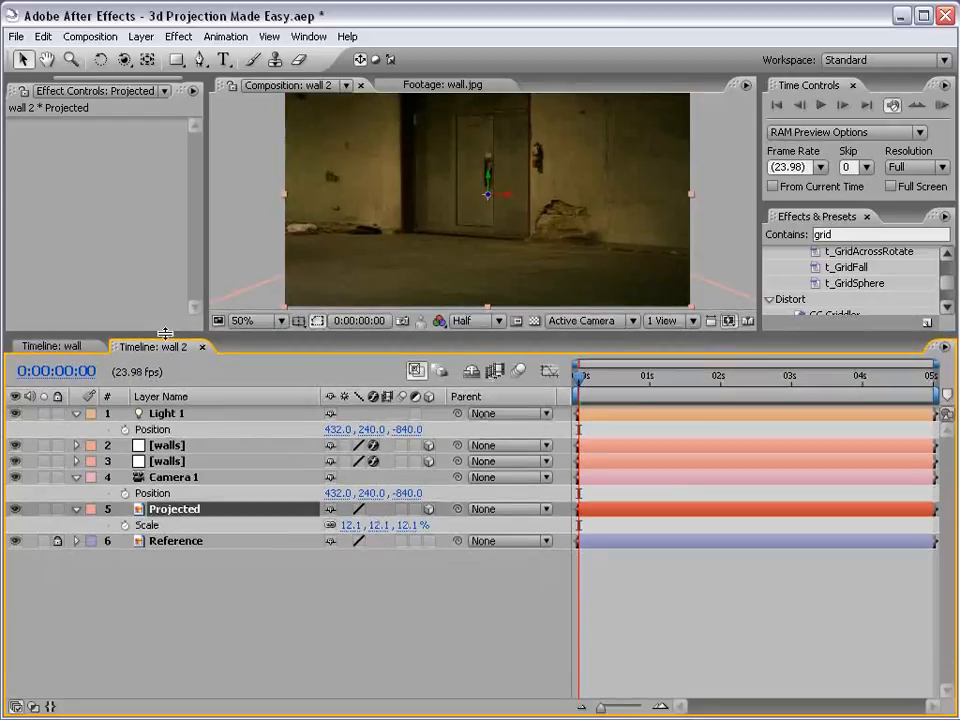
{"action": "key", "text": "a"}
{"action": "key", "text": "a"}
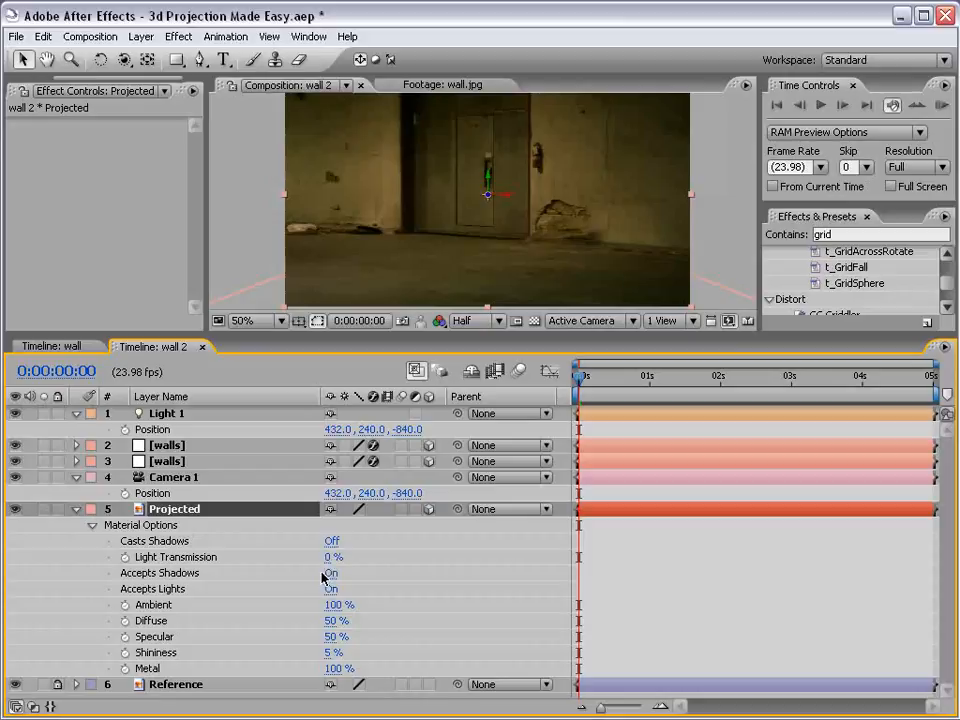
{"action": "left_click_drag", "start_coordinate": [329, 567], "coordinate": [487, 569]}
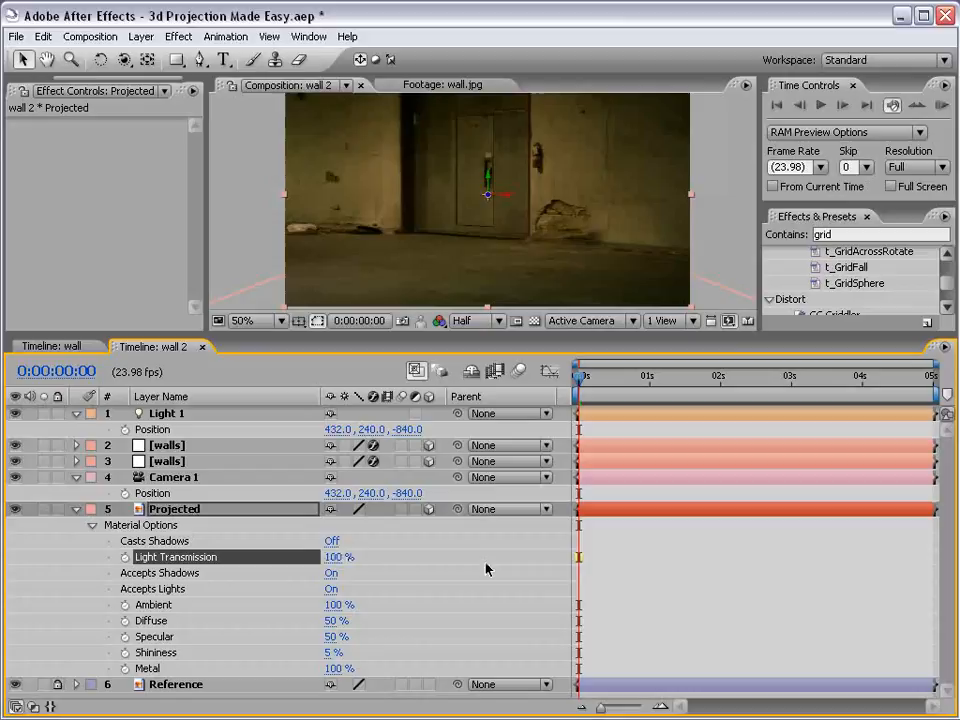
Step: Enlarge the timeline area further and reveal Light 1's Light Options to check its shadow settings
{"action": "left_click", "coordinate": [76, 416]}
{"action": "left_click_drag", "start_coordinate": [168, 338], "coordinate": [172, 250]}
{"action": "left_click", "coordinate": [170, 326]}
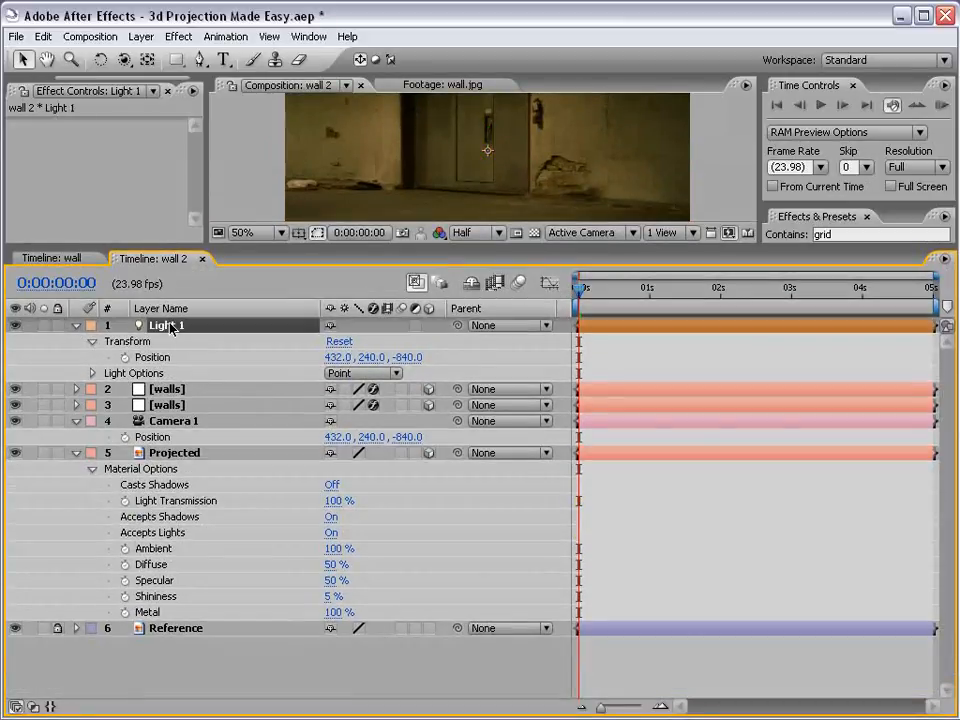
{"action": "key", "text": "a"}
{"action": "key", "text": "a"}
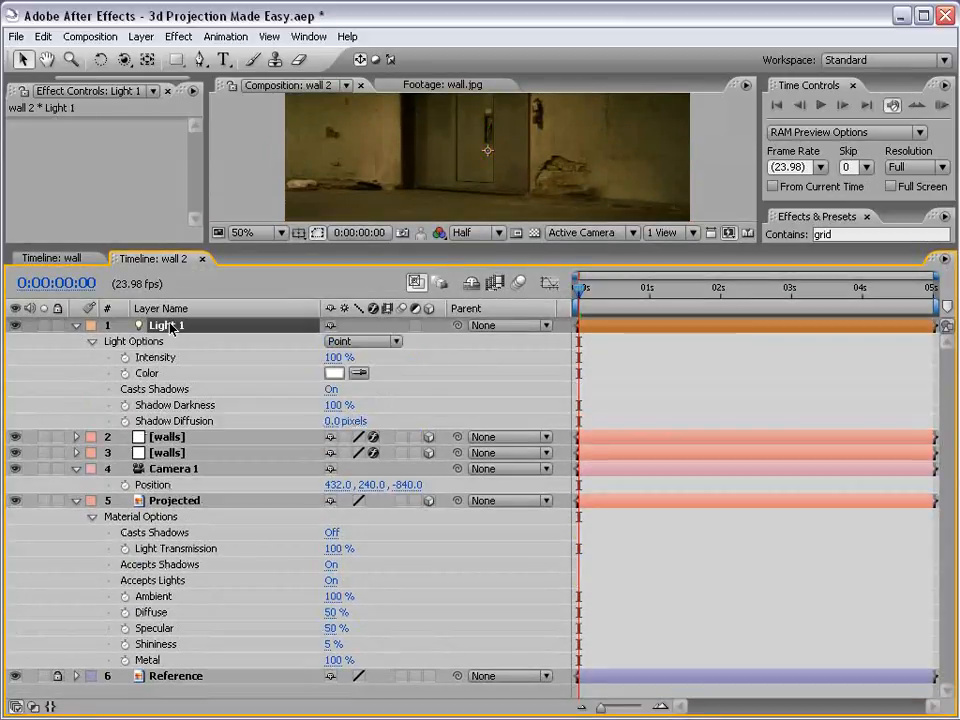
Step: Collapse Light 1 and Camera 1, and turn on Casts Shadows for the Projected layer
{"action": "left_click", "coordinate": [77, 330]}
{"action": "left_click", "coordinate": [76, 373]}
{"action": "left_click", "coordinate": [175, 389]}
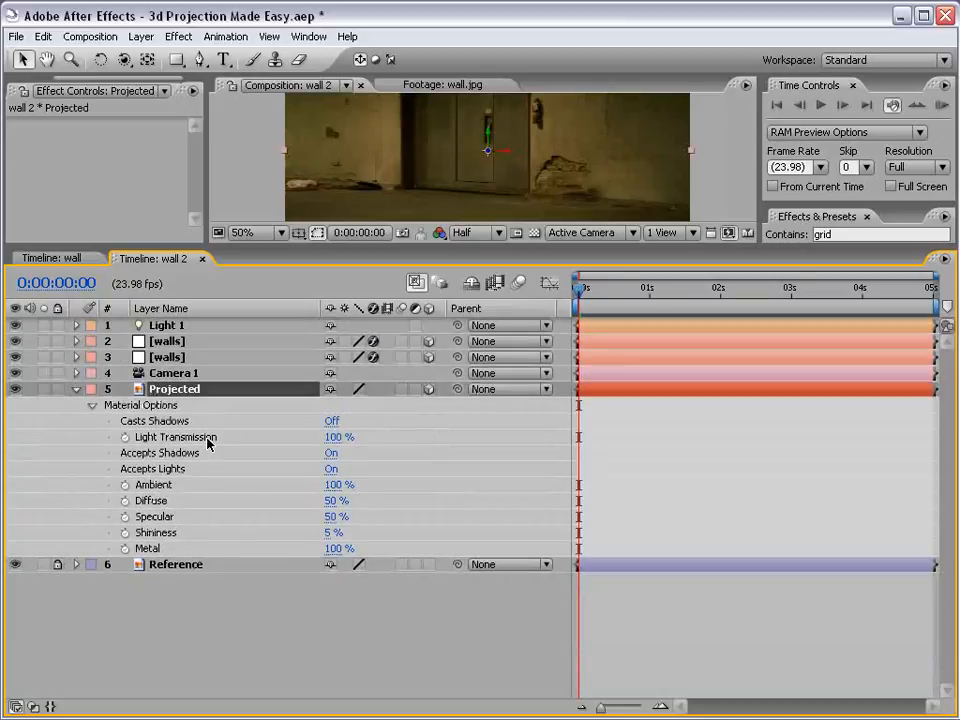
{"action": "left_click", "coordinate": [330, 421]}
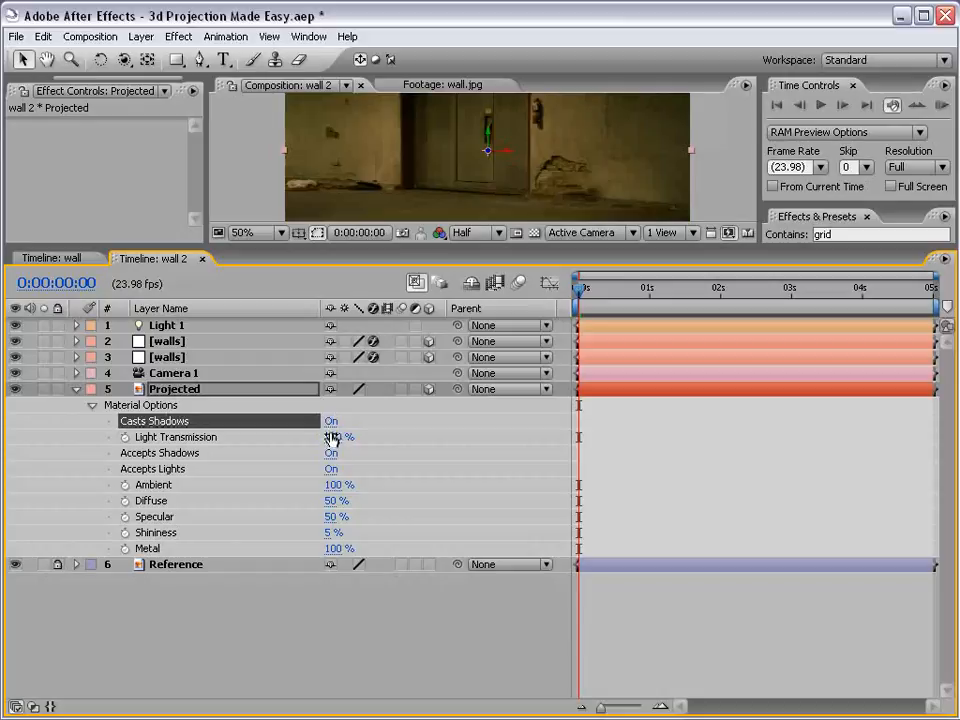
Step: Set the Projected layer's Casts Shadows to Only and collapse its properties
{"action": "left_click", "coordinate": [332, 424]}
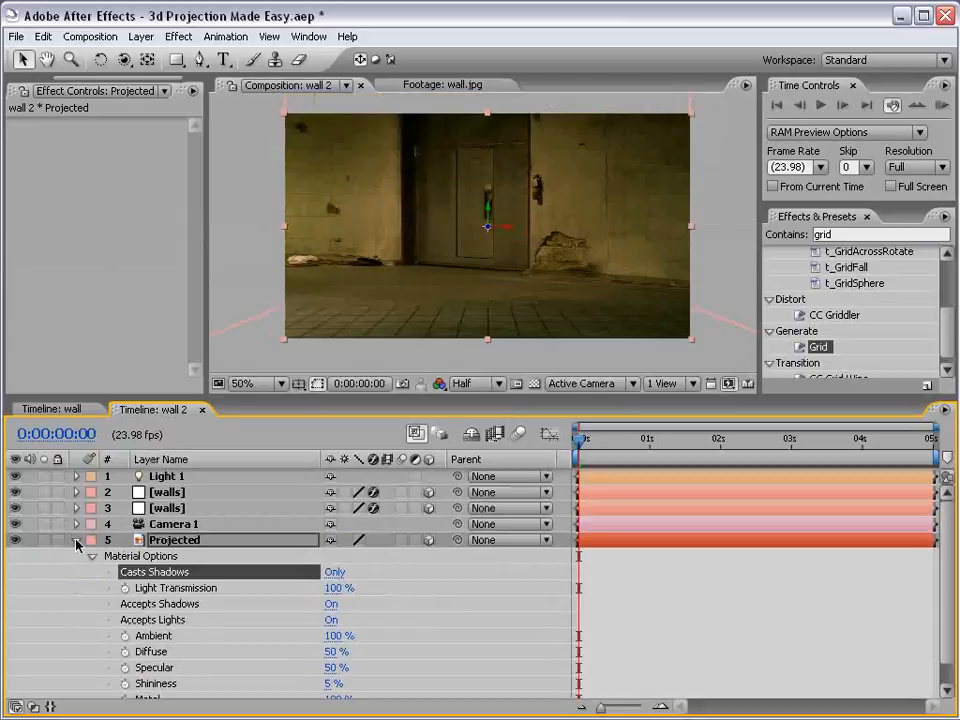
{"action": "left_click", "coordinate": [76, 540]}
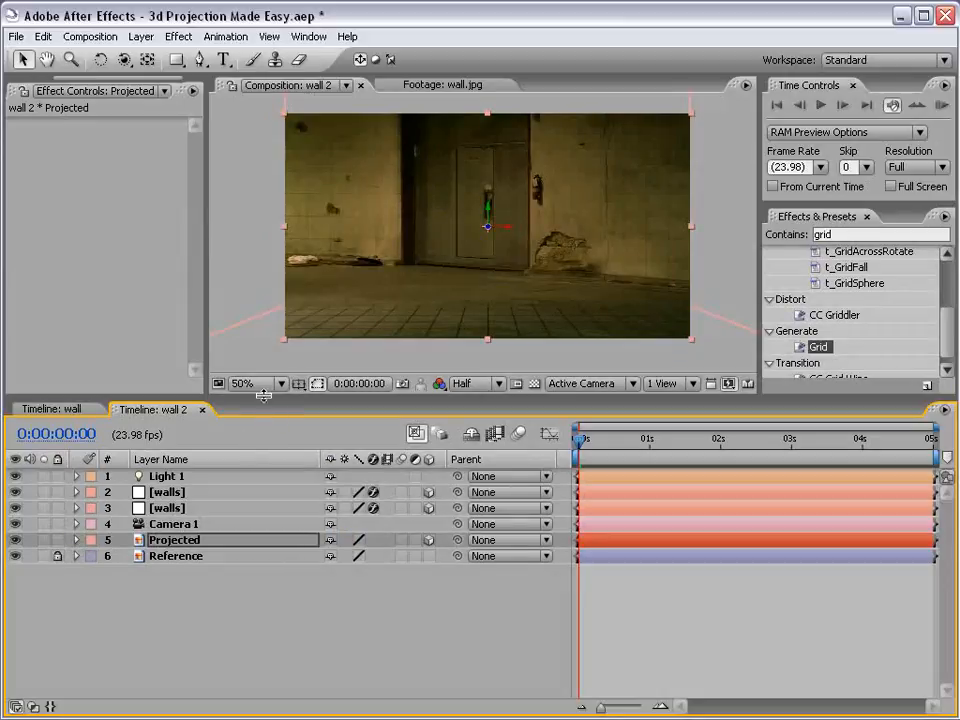
{"action": "left_click_drag", "start_coordinate": [263, 395], "coordinate": [262, 384]}
Step: Toggle the Grid effects of both walls layers off and on to check the projected photo on them
{"action": "left_click", "coordinate": [165, 478]}
{"action": "left_click", "coordinate": [162, 494]}
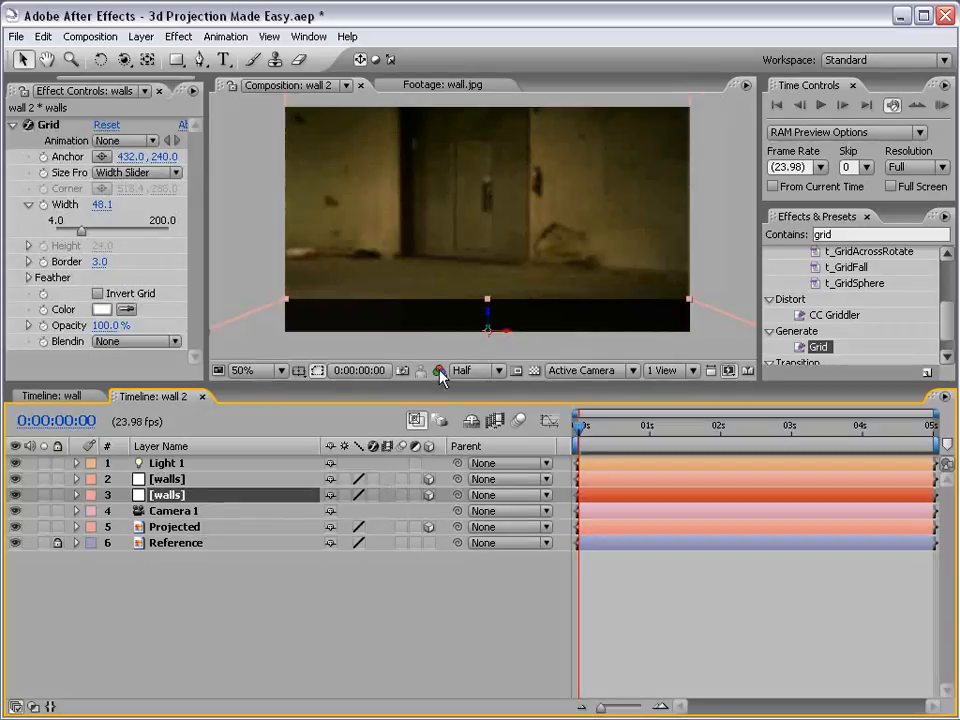
{"action": "left_click_drag", "start_coordinate": [345, 479], "coordinate": [373, 494]}
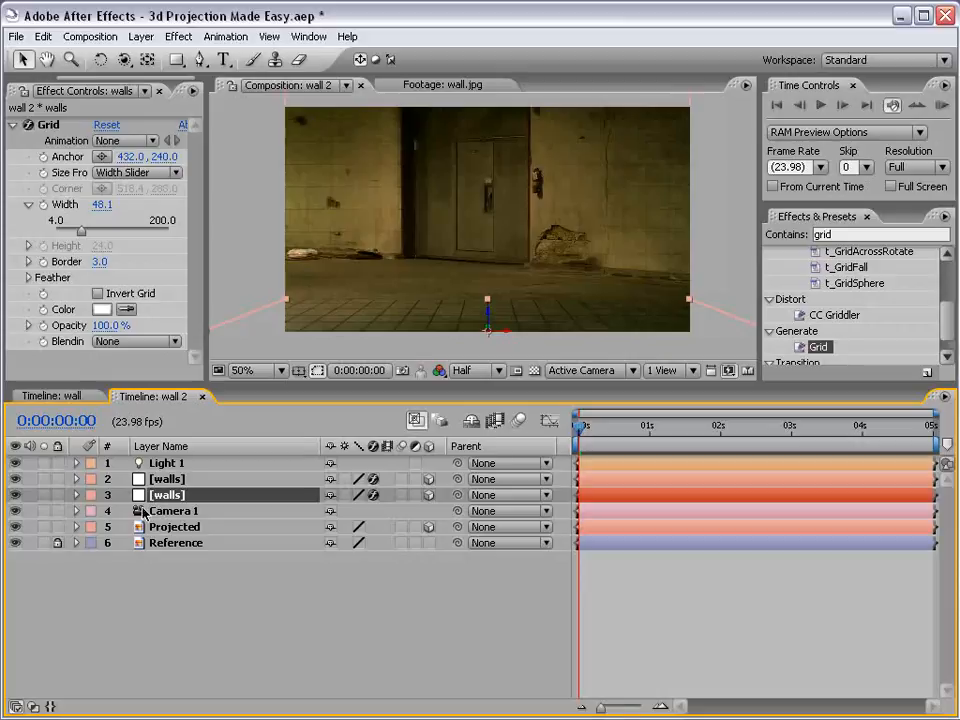
Step: Reveal the Material Options of both walls layers, turn Accepts Lights off for both and collapse them
{"action": "left_click", "coordinate": [170, 479]}
{"action": "left_click", "coordinate": [178, 494], "text": "shift"}
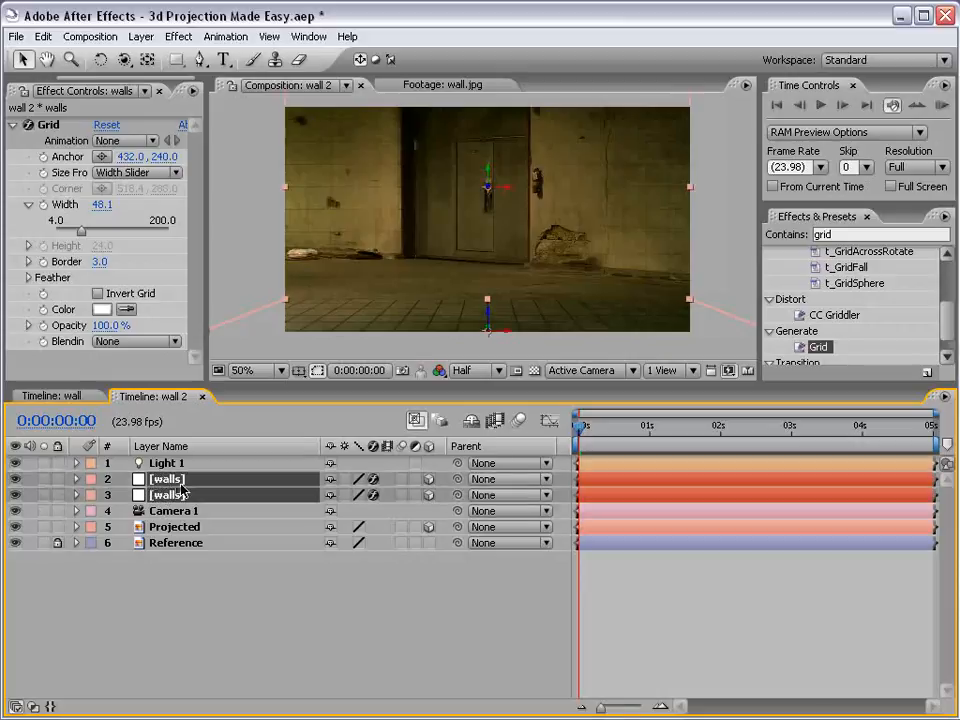
{"action": "key", "text": "a"}
{"action": "key", "text": "a"}
{"action": "left_click_drag", "start_coordinate": [212, 383], "coordinate": [212, 252]}
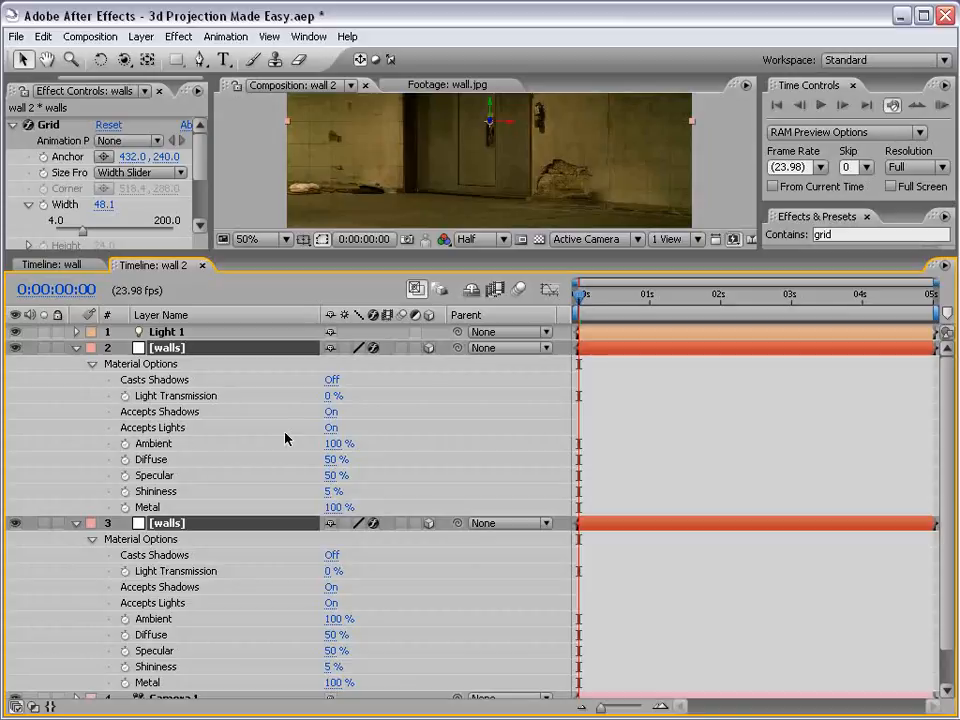
{"action": "left_click", "coordinate": [331, 428]}
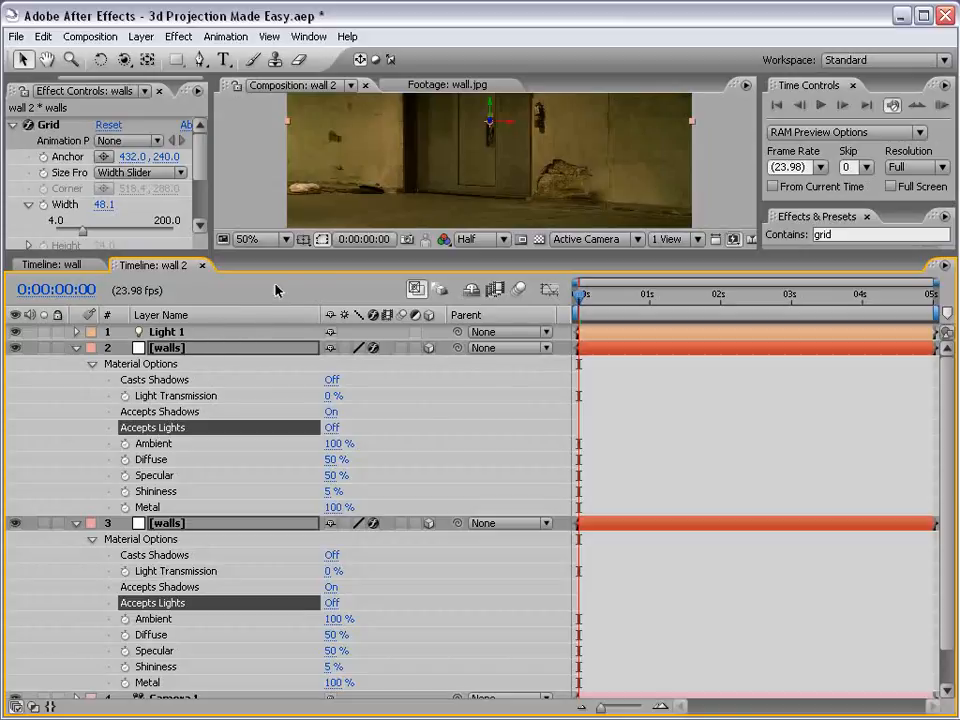
{"action": "left_click", "coordinate": [79, 349]}
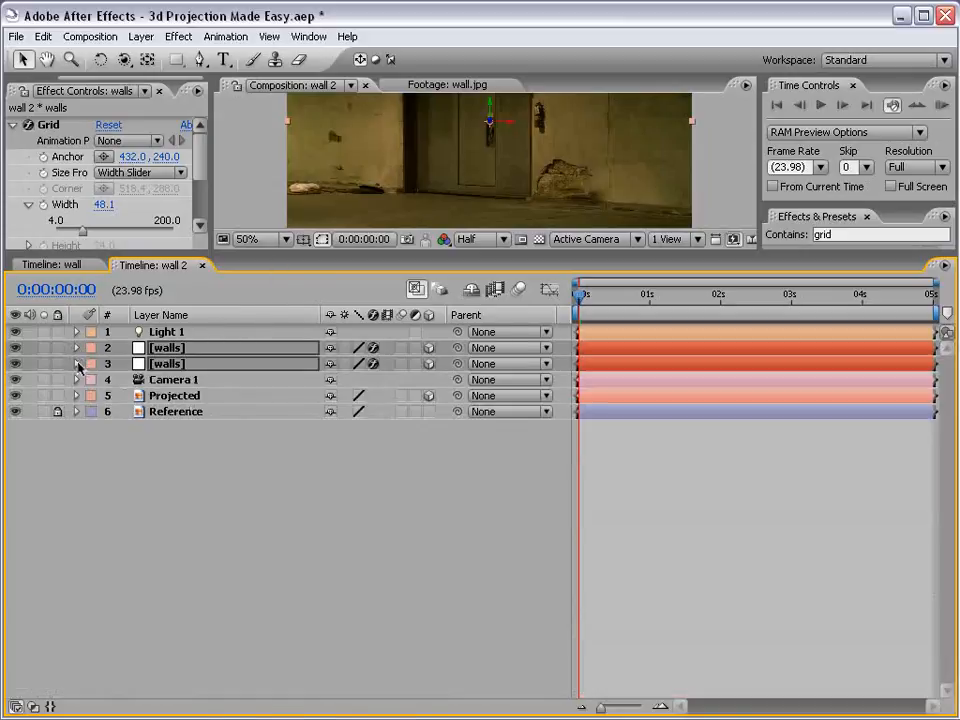
Step: Disable the Grid effects on both walls layers and hide the Reference layer to preview only the projection
{"action": "left_click", "coordinate": [322, 287]}
{"action": "left_click_drag", "start_coordinate": [320, 253], "coordinate": [290, 391]}
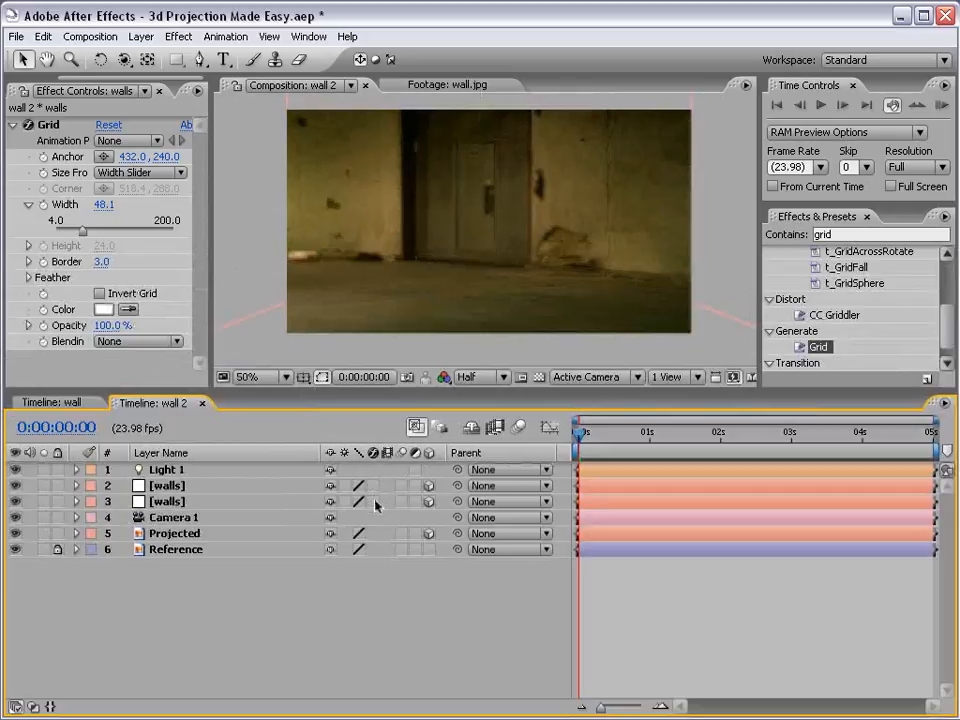
{"action": "left_click", "coordinate": [15, 550]}
{"action": "left_click", "coordinate": [170, 517]}
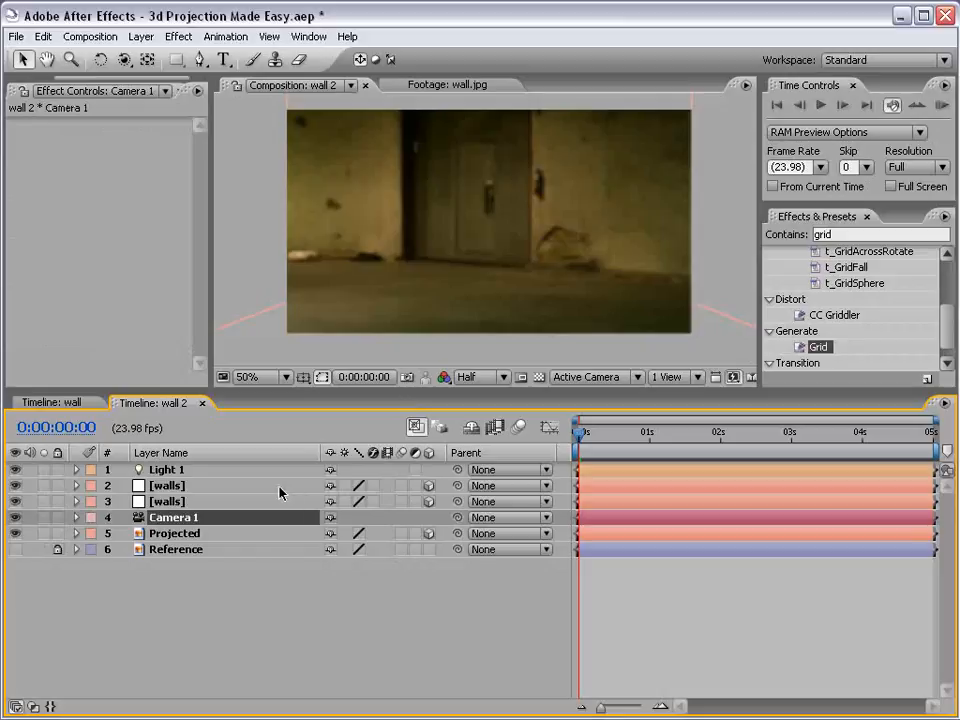
{"action": "left_click", "coordinate": [168, 469]}
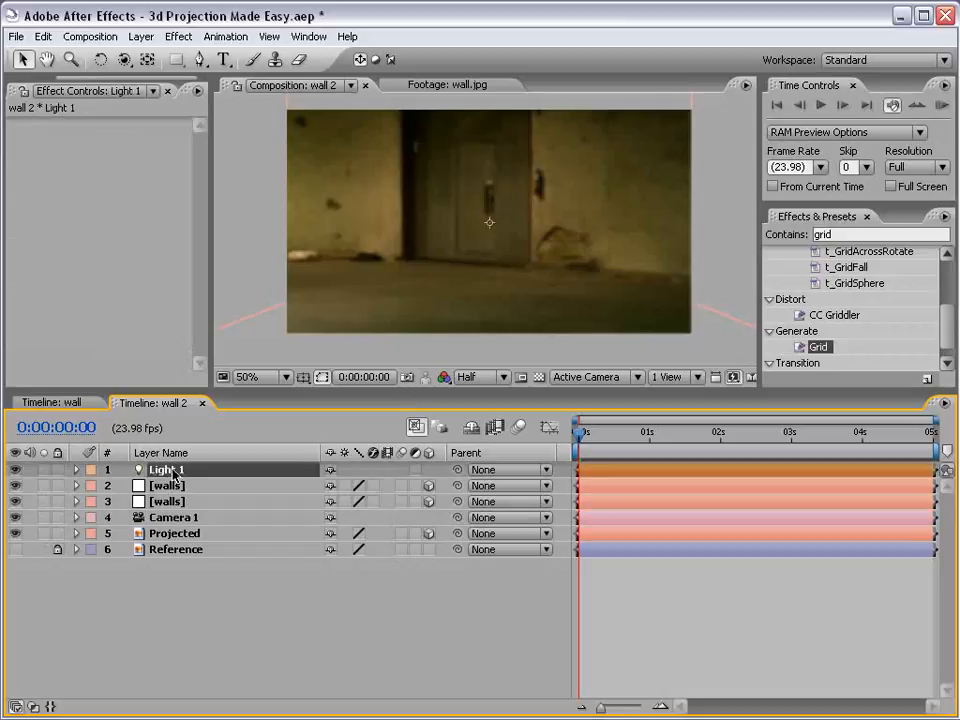
{"action": "left_click", "coordinate": [160, 518]}
{"action": "left_click", "coordinate": [176, 533]}
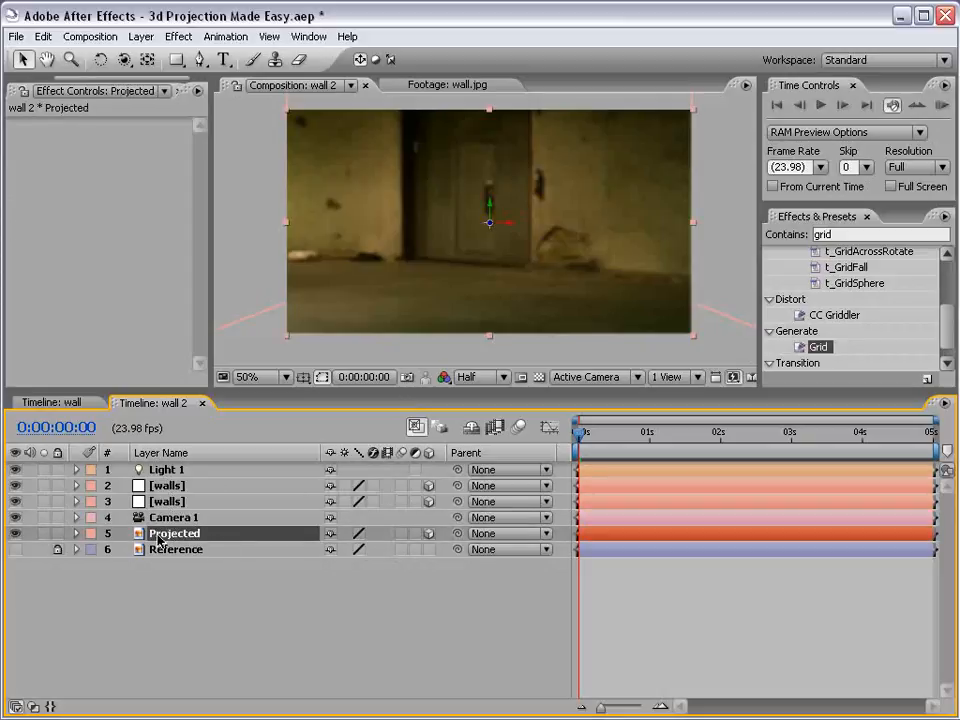
{"action": "left_click", "coordinate": [184, 518]}
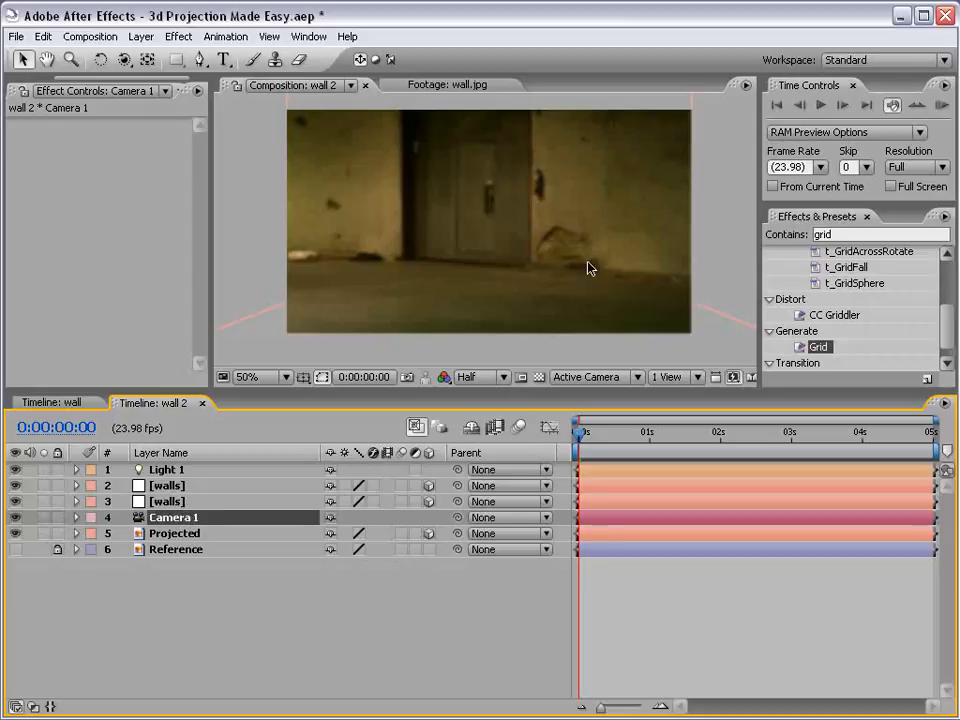
Step: Parent the Projected layer and Light 1 to Camera 1
{"action": "left_click", "coordinate": [206, 537]}
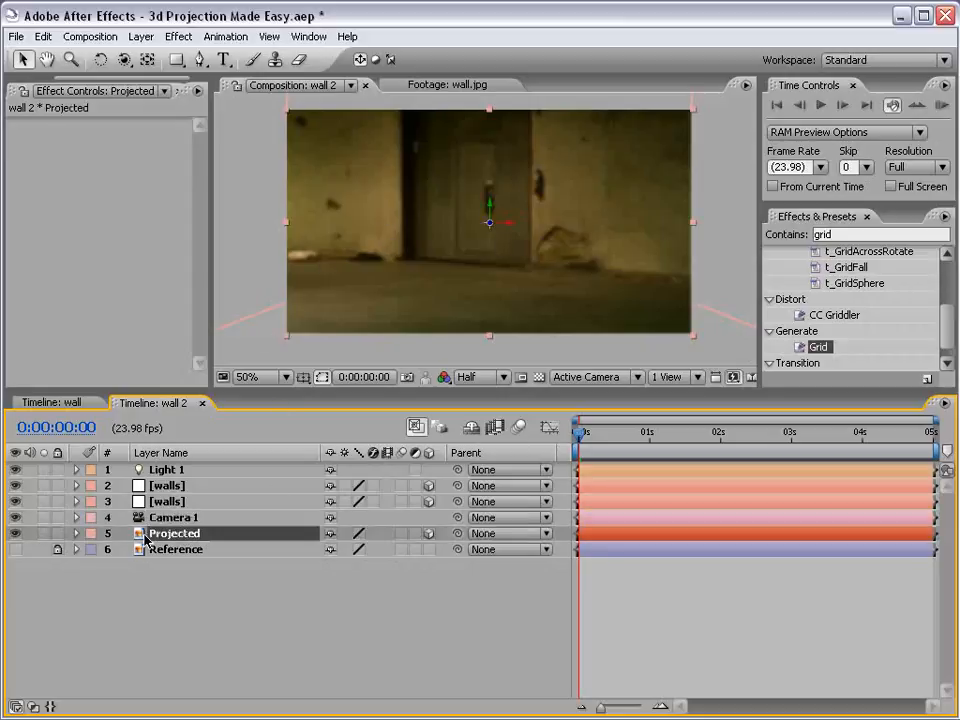
{"action": "left_click_drag", "start_coordinate": [457, 534], "coordinate": [162, 522]}
{"action": "left_click", "coordinate": [165, 470]}
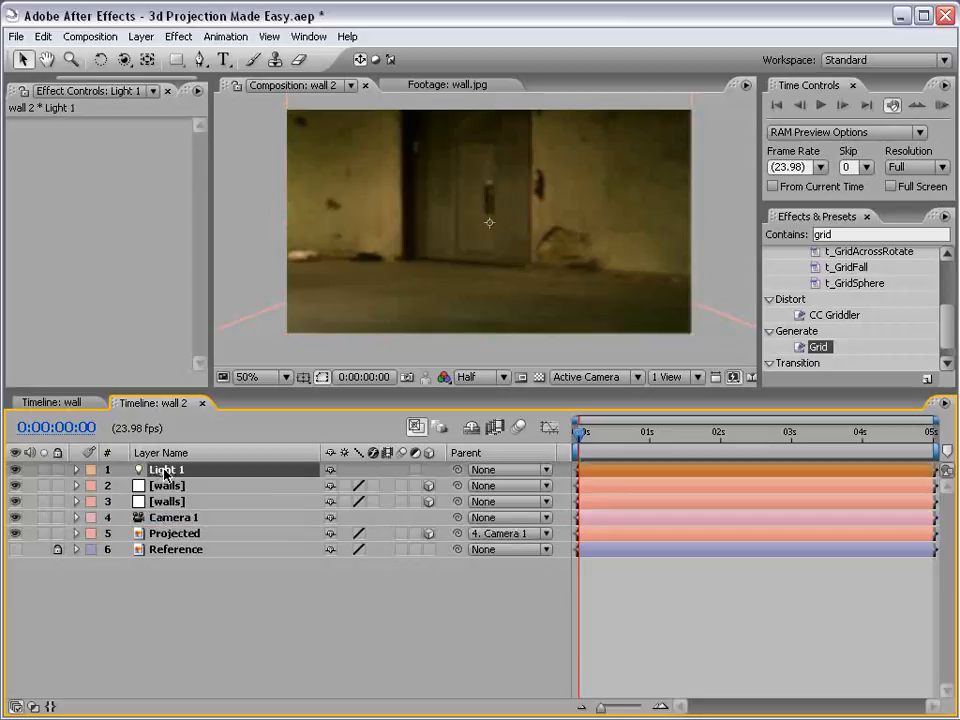
{"action": "left_click_drag", "start_coordinate": [457, 469], "coordinate": [190, 519]}
Step: Try orbiting Camera 1 to test how the parented projection moves across the walls
{"action": "left_click", "coordinate": [176, 517]}
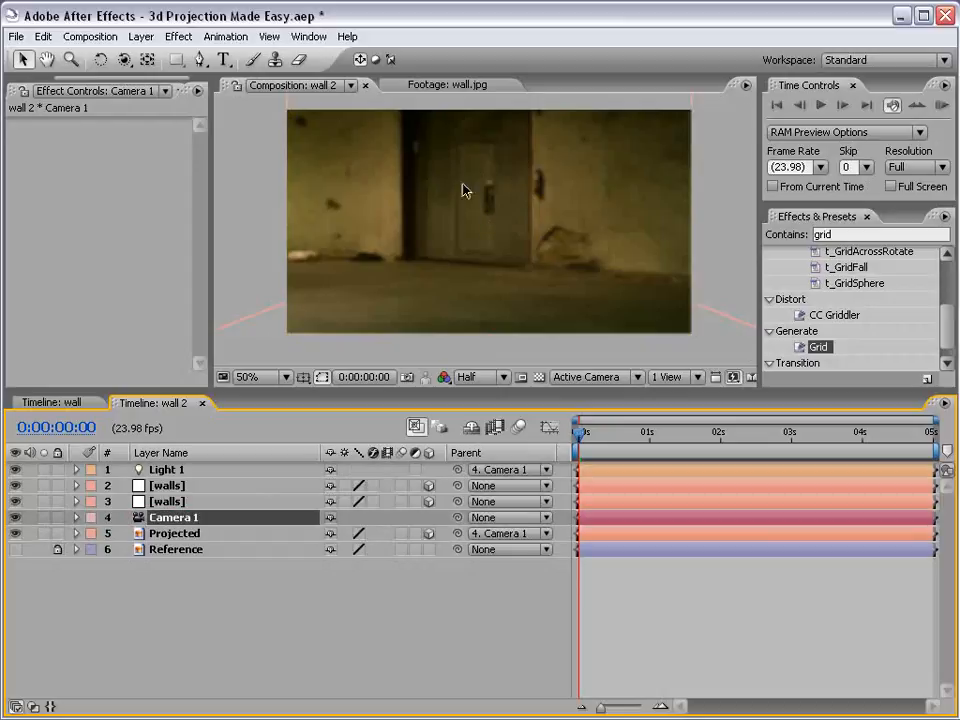
{"action": "key", "text": "c"}
{"action": "left_click_drag", "start_coordinate": [444, 209], "coordinate": [302, 333]}
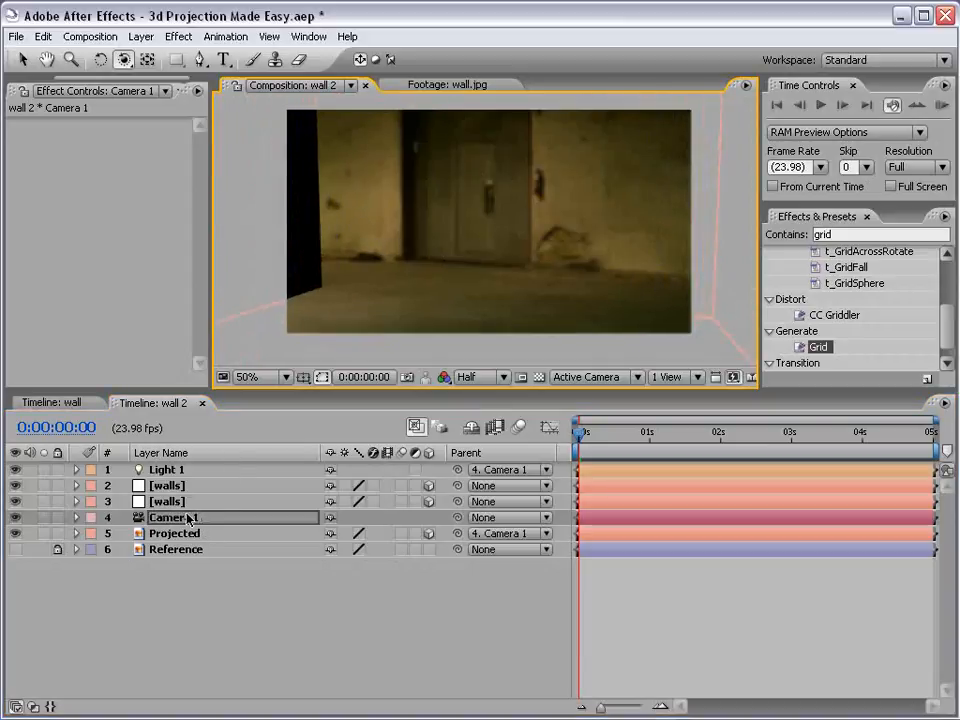
{"action": "left_click_drag", "start_coordinate": [519, 238], "coordinate": [381, 253]}
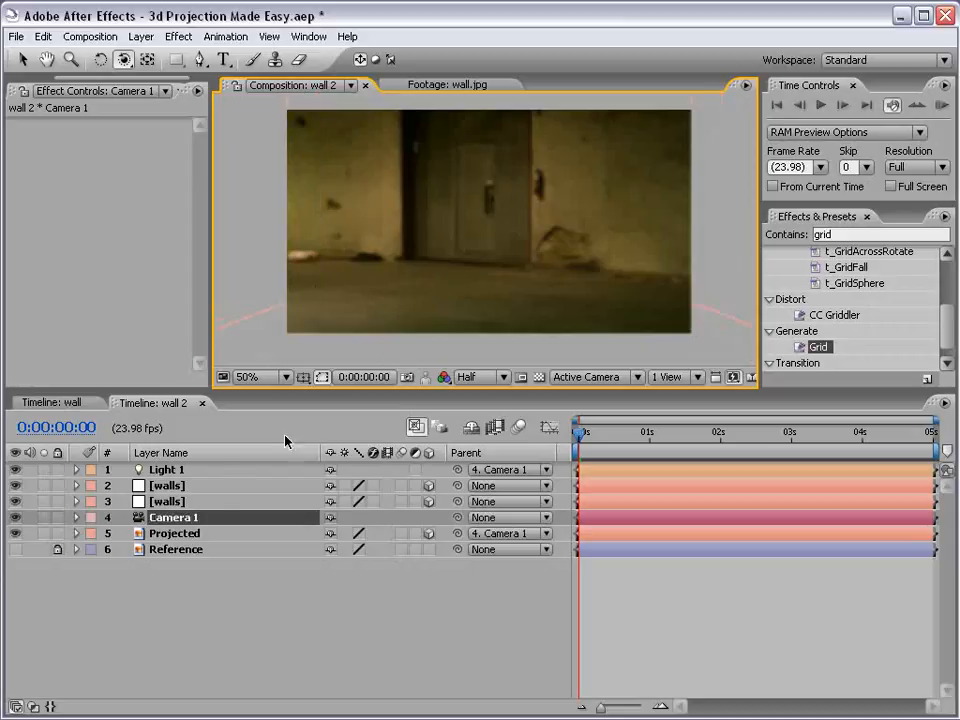
Step: Re-enable the Grid effects on both walls layers and show the Reference layer again
{"action": "left_click", "coordinate": [373, 485]}
{"action": "left_click", "coordinate": [373, 501]}
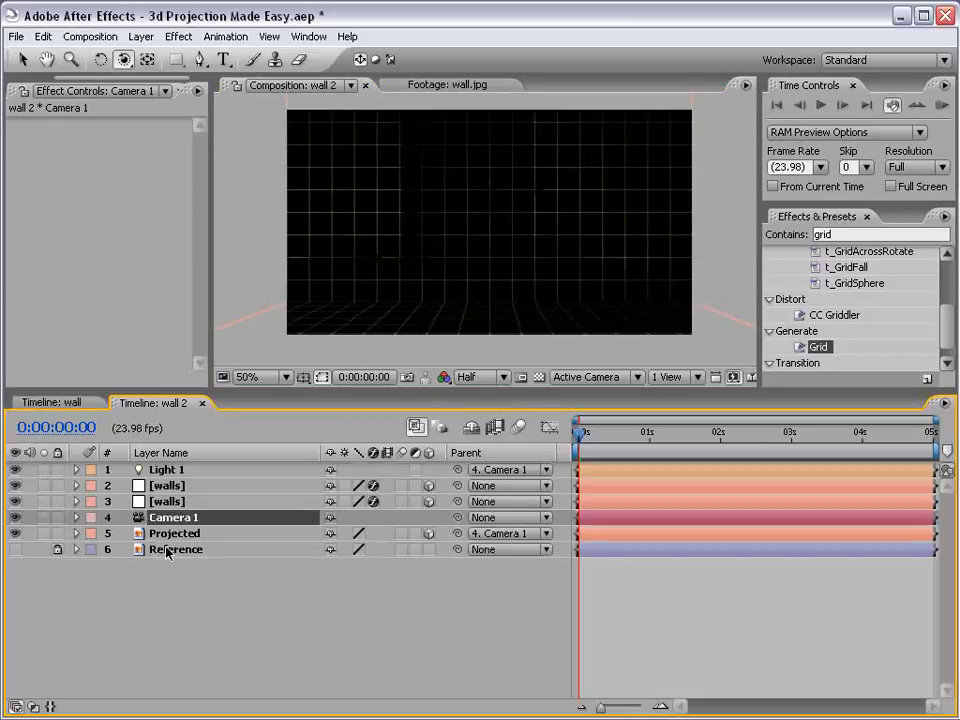
{"action": "left_click", "coordinate": [15, 549]}
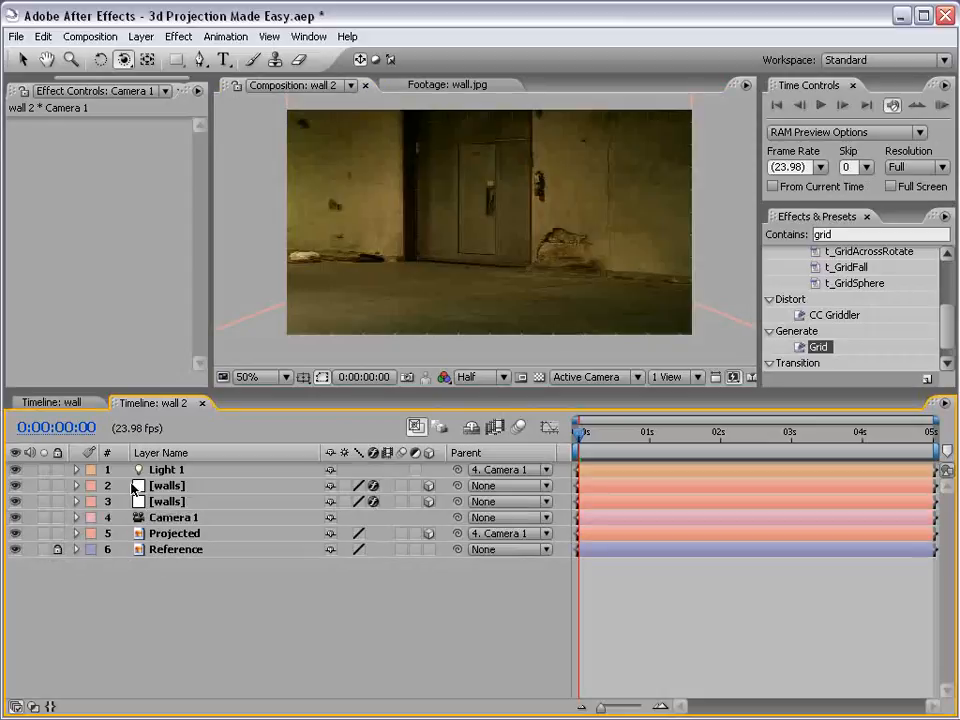
Step: Turn Accepts Shadows off for both walls layers in their Material Options and collapse them
{"action": "left_click", "coordinate": [165, 487]}
{"action": "left_click", "coordinate": [167, 502], "text": "shift"}
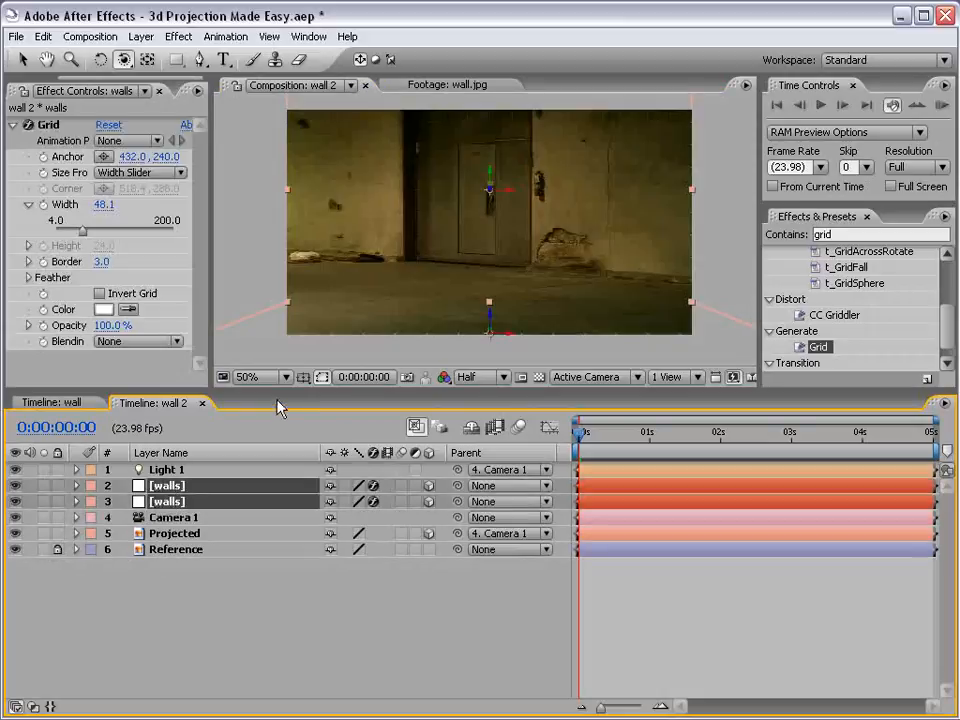
{"action": "key", "text": "a"}
{"action": "key", "text": "a"}
{"action": "left_click_drag", "start_coordinate": [275, 393], "coordinate": [266, 232]}
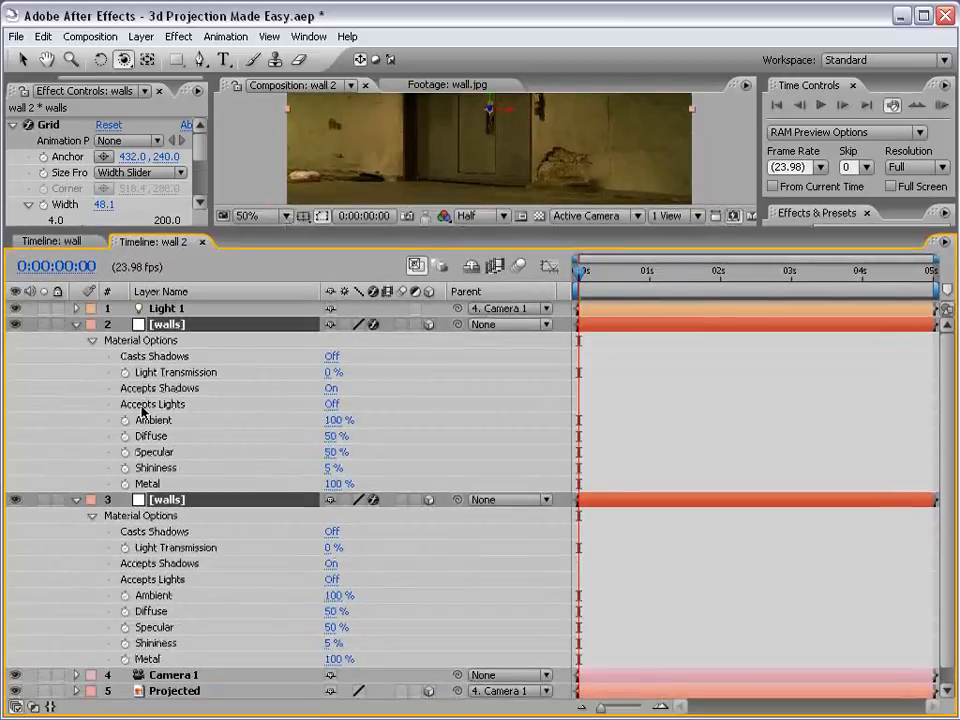
{"action": "left_click", "coordinate": [331, 389]}
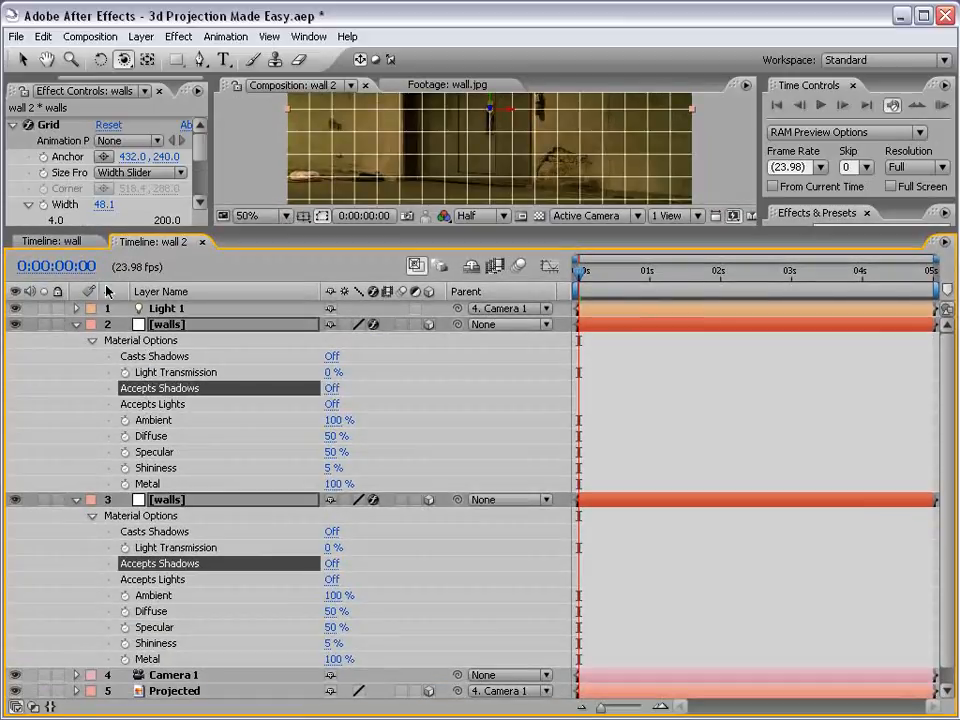
{"action": "left_click_drag", "start_coordinate": [181, 232], "coordinate": [195, 419]}
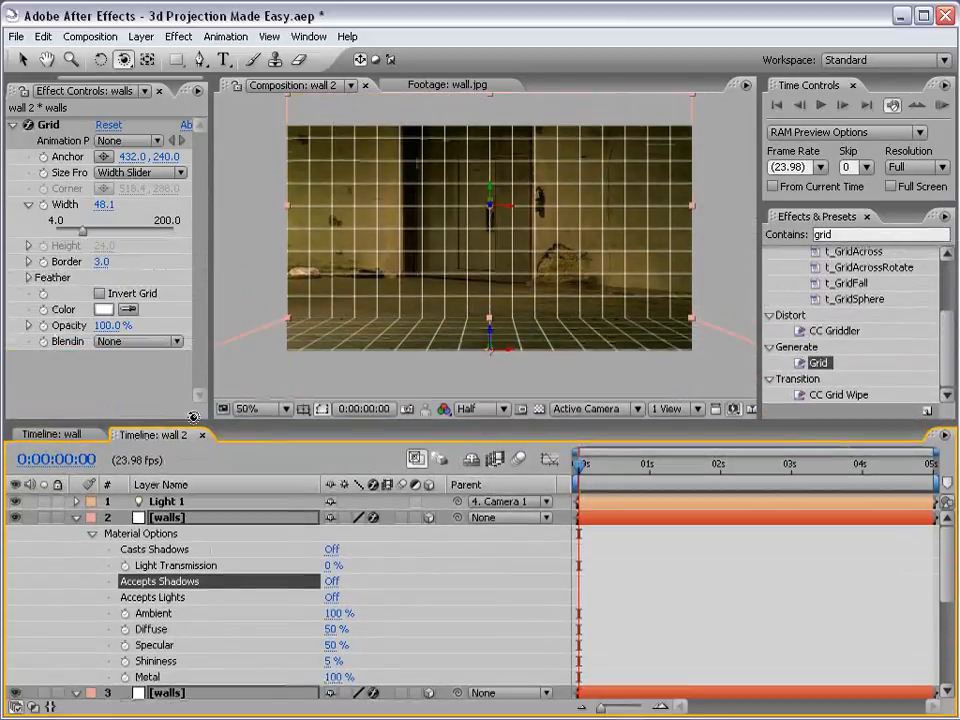
{"action": "left_click", "coordinate": [78, 516]}
{"action": "left_click", "coordinate": [76, 533]}
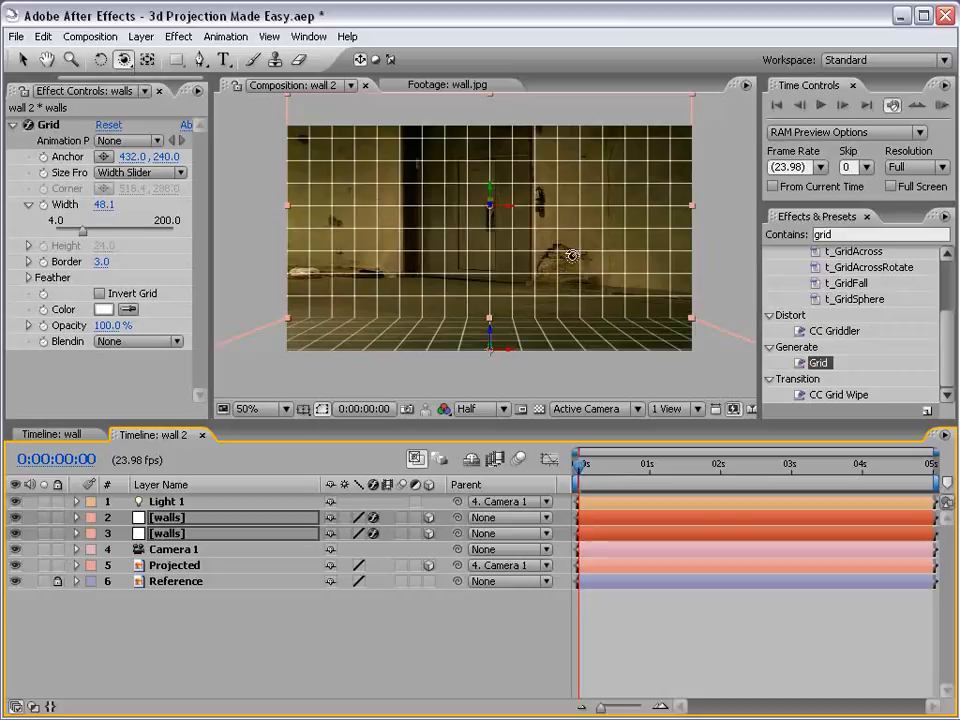
Step: Orbit and track the camera until the grid's wall-floor seam follows the base of the wall in the photo
{"action": "left_click_drag", "start_coordinate": [611, 264], "coordinate": [547, 270]}
{"action": "key", "text": "c"}
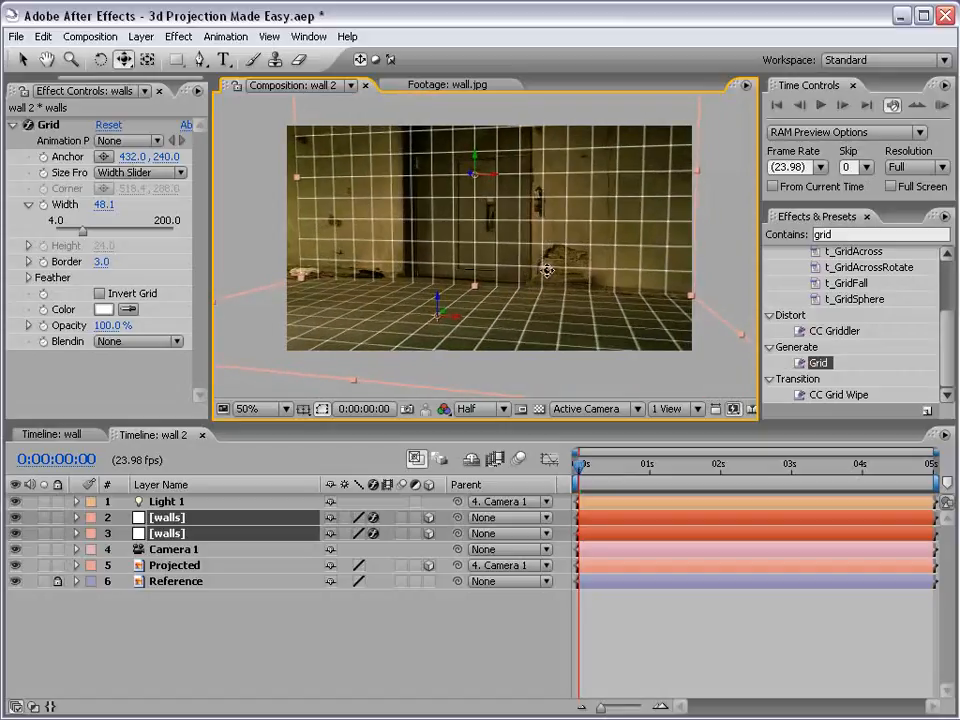
{"action": "key", "text": "w"}
{"action": "key", "text": "c"}
{"action": "key", "text": "c"}
{"action": "left_click_drag", "start_coordinate": [624, 245], "coordinate": [619, 251]}
{"action": "key", "text": "c"}
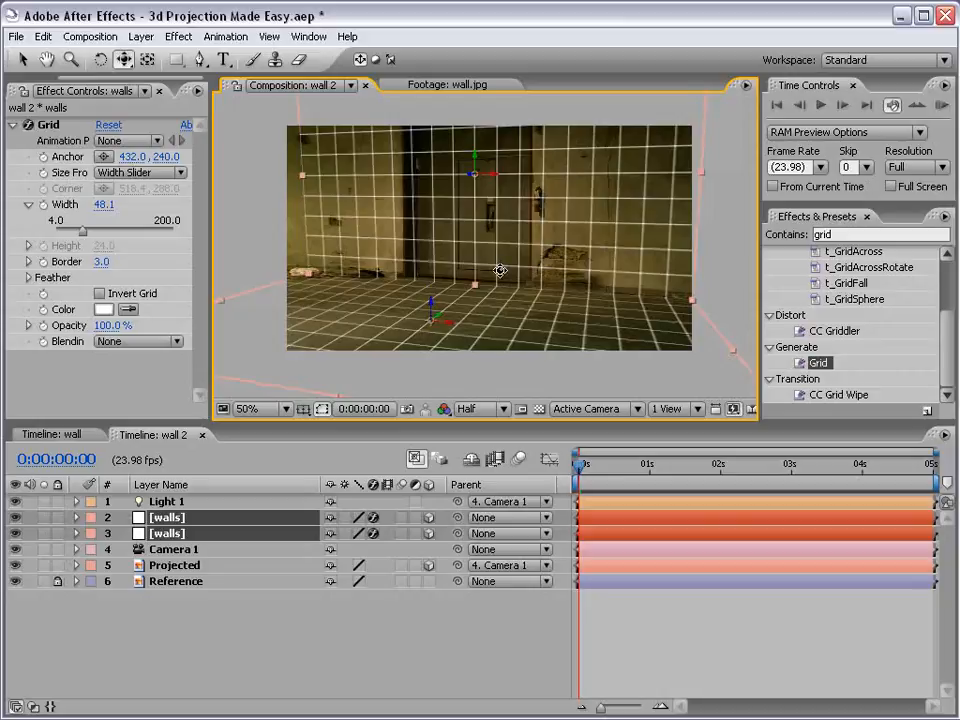
{"action": "mouse_move", "coordinate": [500, 270]}
{"action": "left_mouse_down"}
{"action": "mouse_move", "coordinate": [515, 226]}
{"action": "mouse_move", "coordinate": [498, 300]}
{"action": "mouse_move", "coordinate": [507, 279]}
{"action": "left_mouse_up"}
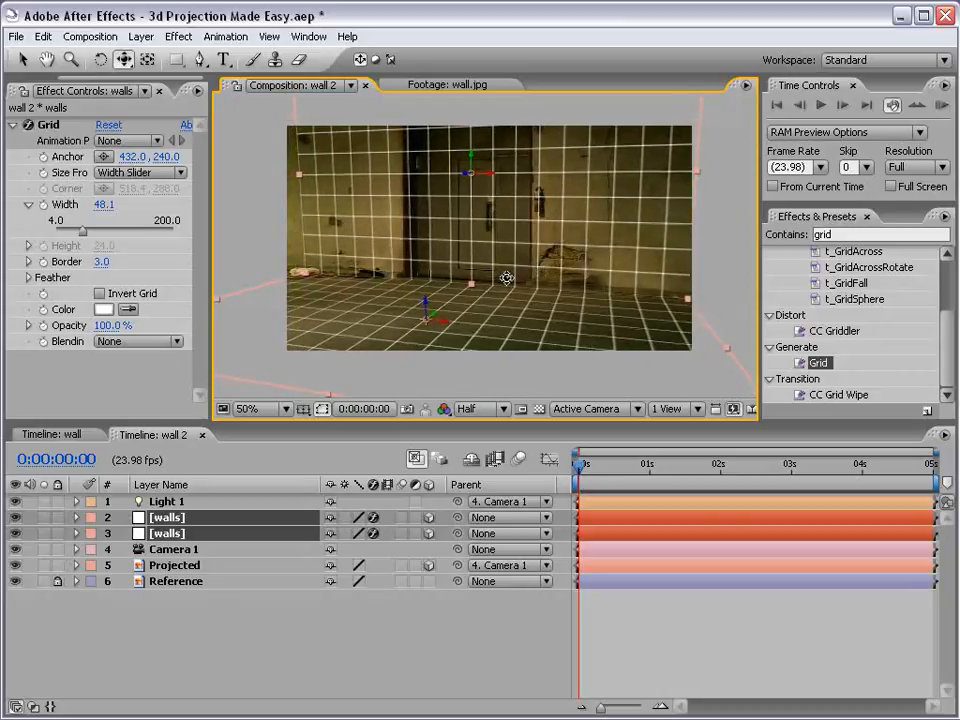
{"action": "scroll", "coordinate": [508, 280], "scroll_direction": "up", "scroll_amount": 1}
{"action": "left_click_drag", "start_coordinate": [542, 320], "coordinate": [484, 296]}
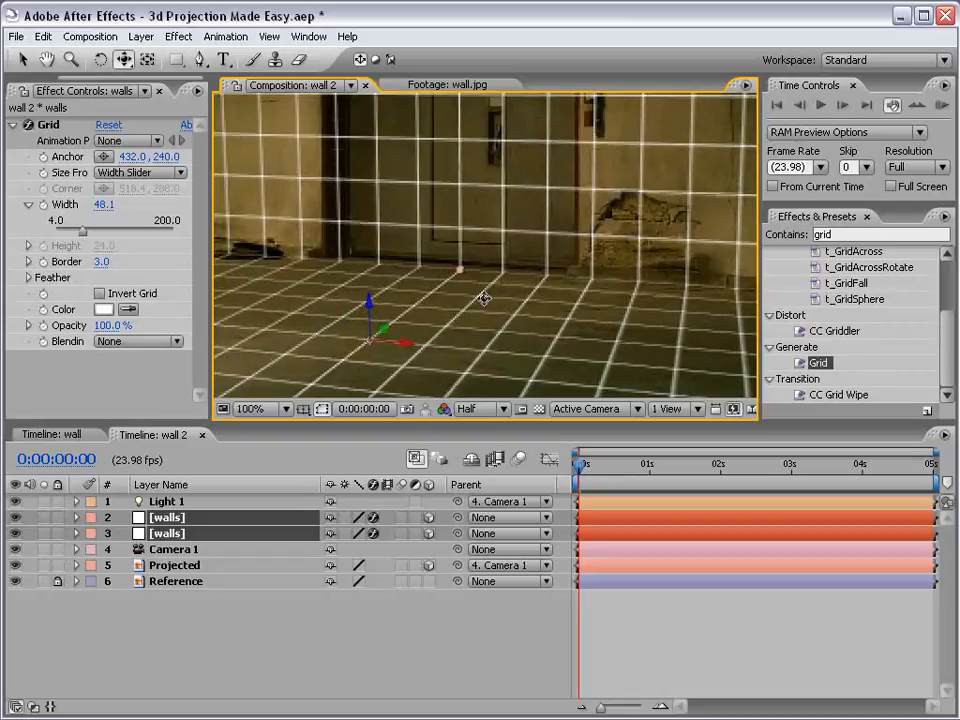
{"action": "scroll", "coordinate": [643, 285], "scroll_direction": "down", "scroll_amount": 2}
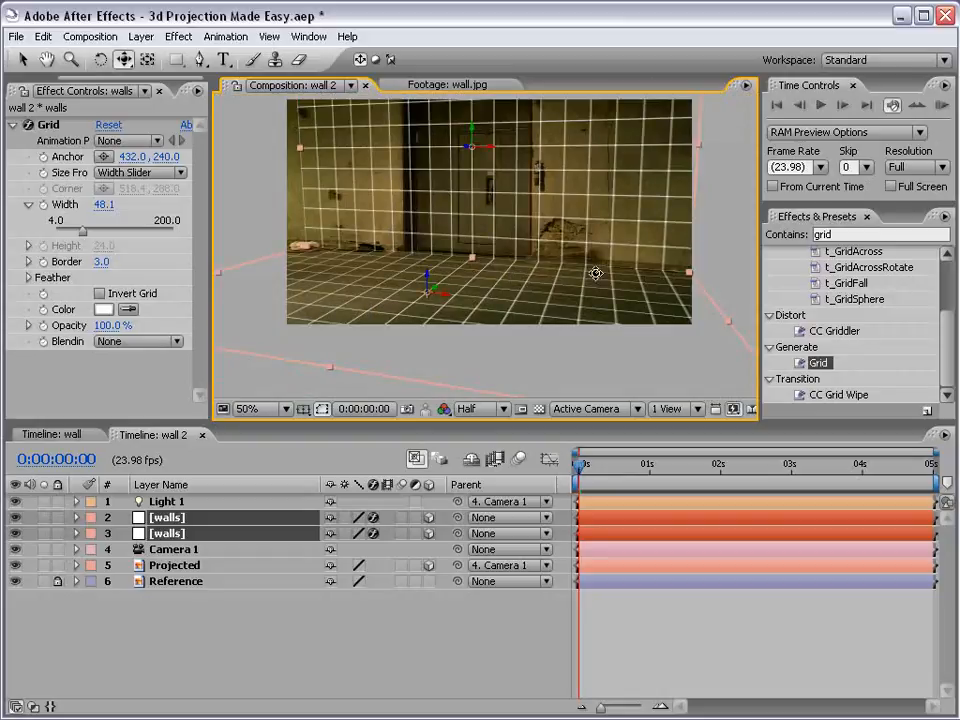
Step: Widen the upright wall solid beyond the frame's edges and stretch the floor solid to match it
{"action": "key", "text": "v"}
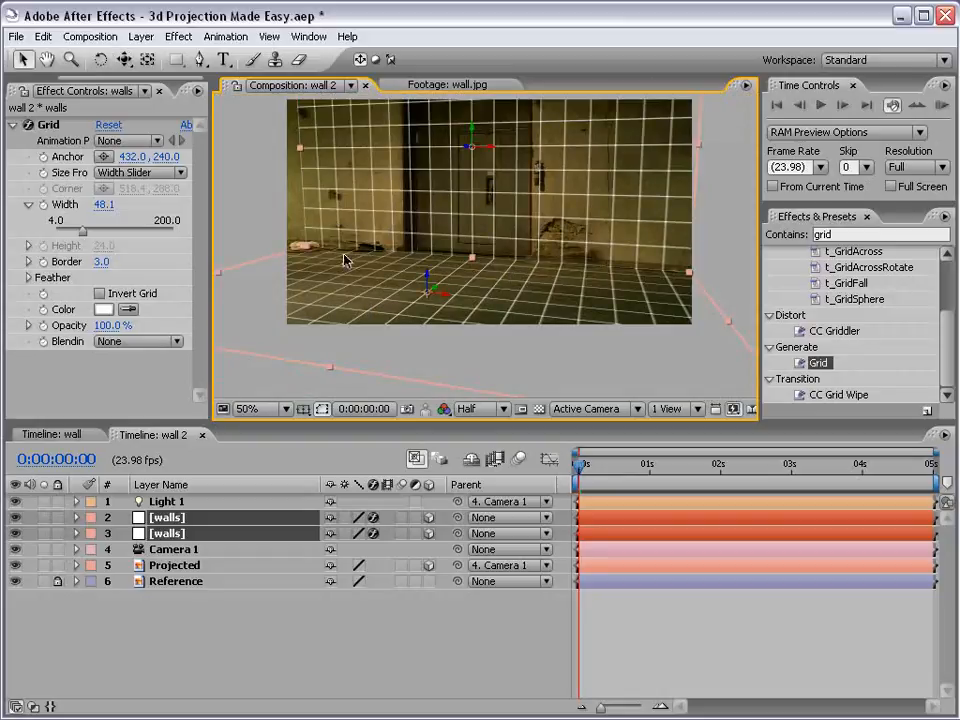
{"action": "scroll", "coordinate": [493, 263], "scroll_direction": "down", "scroll_amount": 1}
{"action": "scroll", "coordinate": [497, 255], "scroll_direction": "up", "scroll_amount": 1}
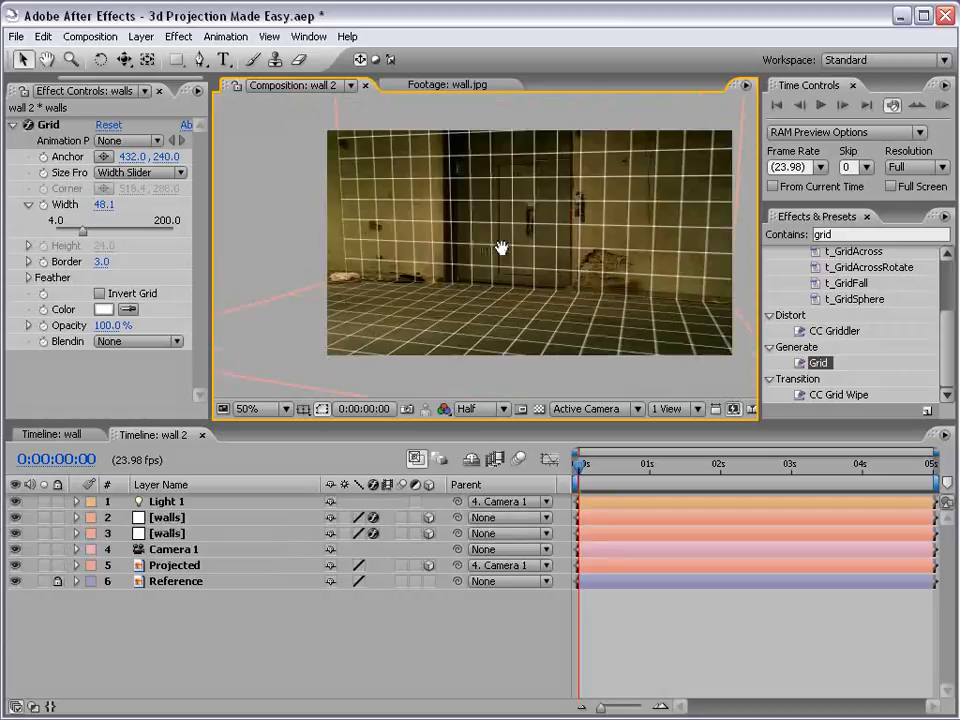
{"action": "left_click", "coordinate": [366, 207]}
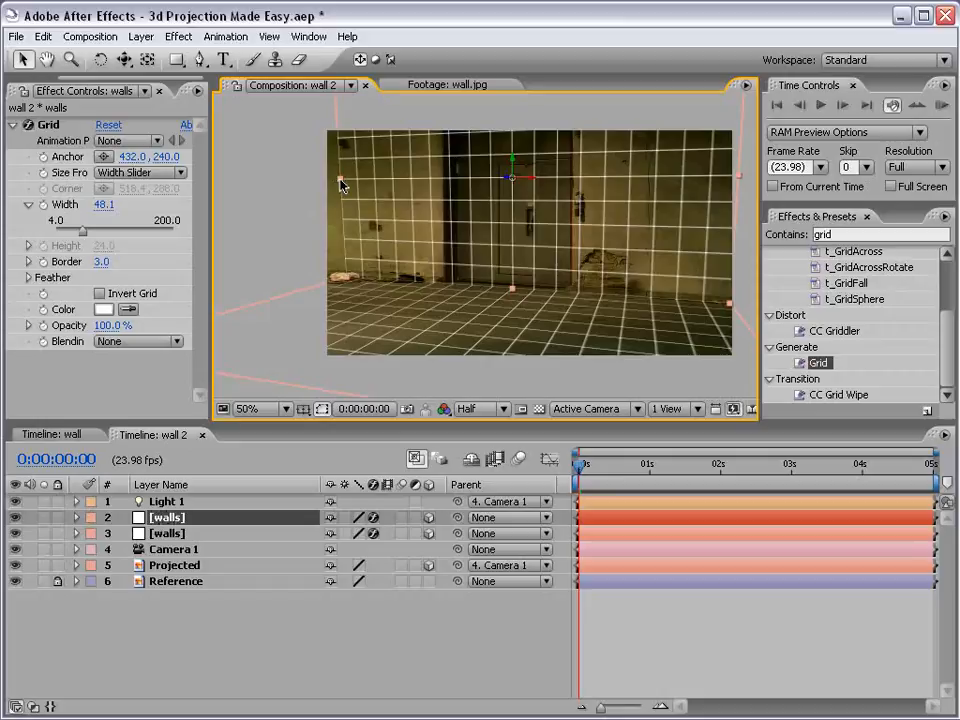
{"action": "left_click_drag", "start_coordinate": [340, 184], "coordinate": [291, 181]}
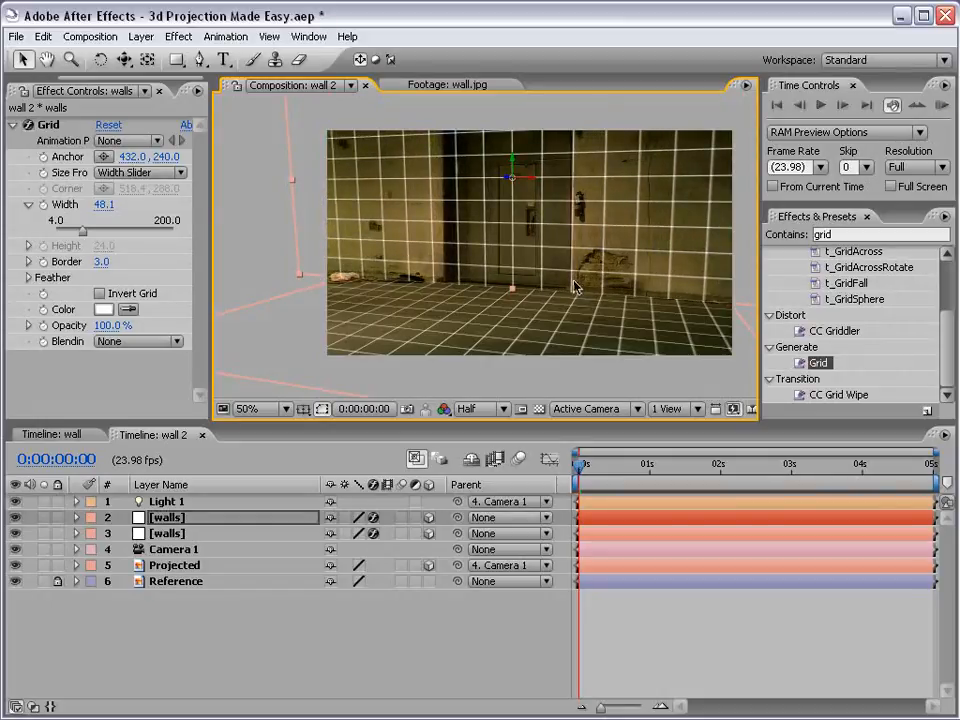
{"action": "left_click", "coordinate": [366, 332]}
{"action": "mouse_move", "coordinate": [259, 308]}
{"action": "left_mouse_down"}
{"action": "mouse_move", "coordinate": [225, 283]}
{"action": "mouse_move", "coordinate": [223, 291]}
{"action": "mouse_move", "coordinate": [257, 290]}
{"action": "left_mouse_up"}
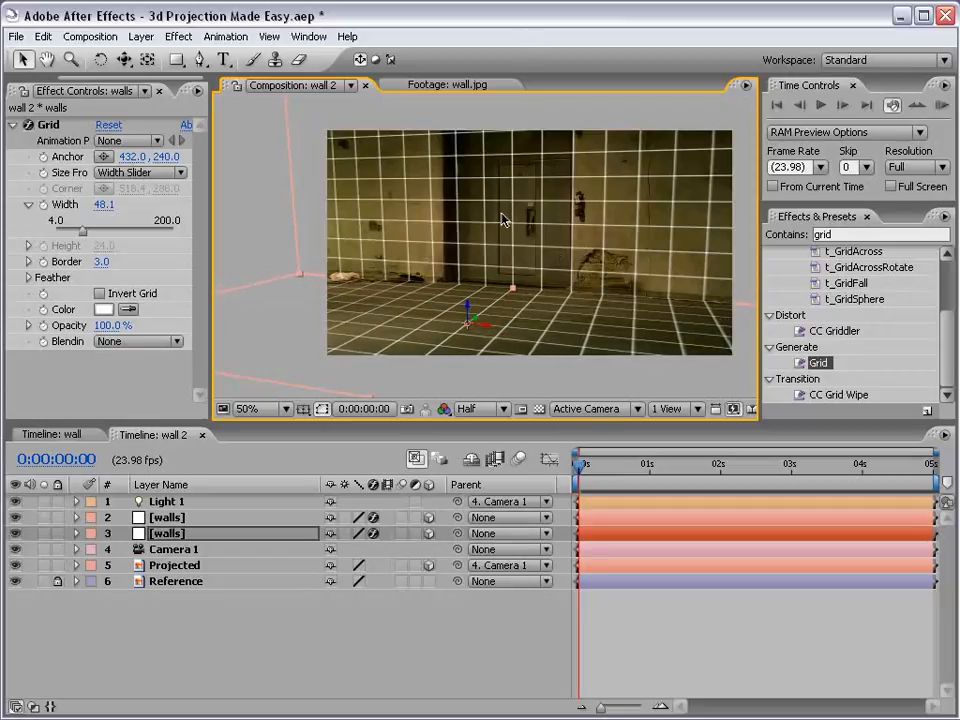
Step: Orbit the camera slightly in an enlarged composition view to fine-tune the grid's perspective against the photo's wall and floor
{"action": "key", "text": "grave"}
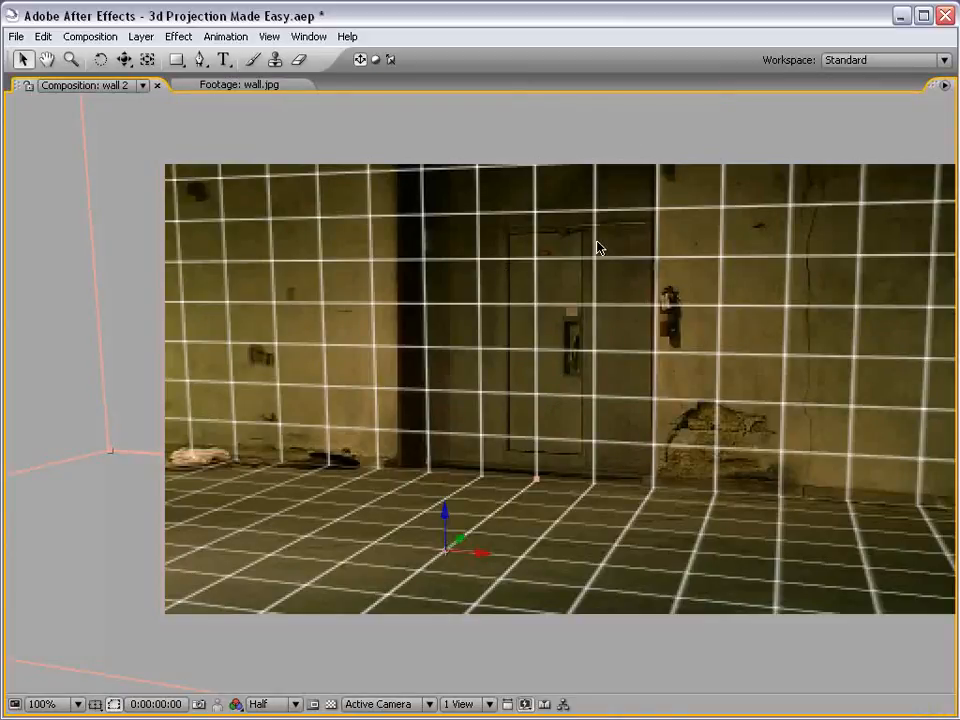
{"action": "key", "text": "c"}
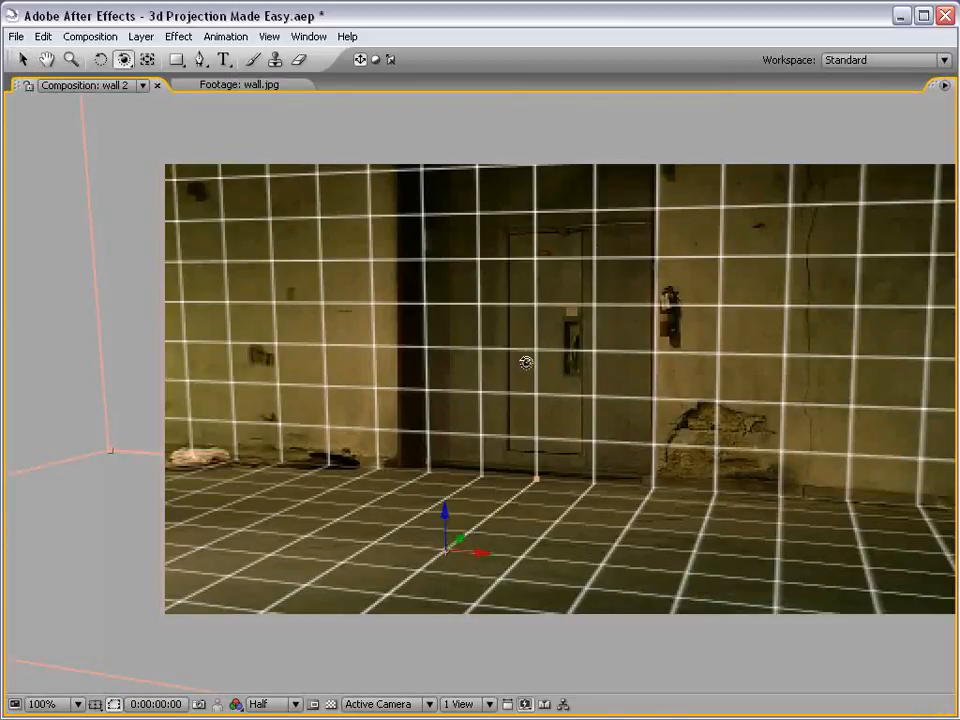
{"action": "left_click_drag", "start_coordinate": [526, 362], "coordinate": [521, 345]}
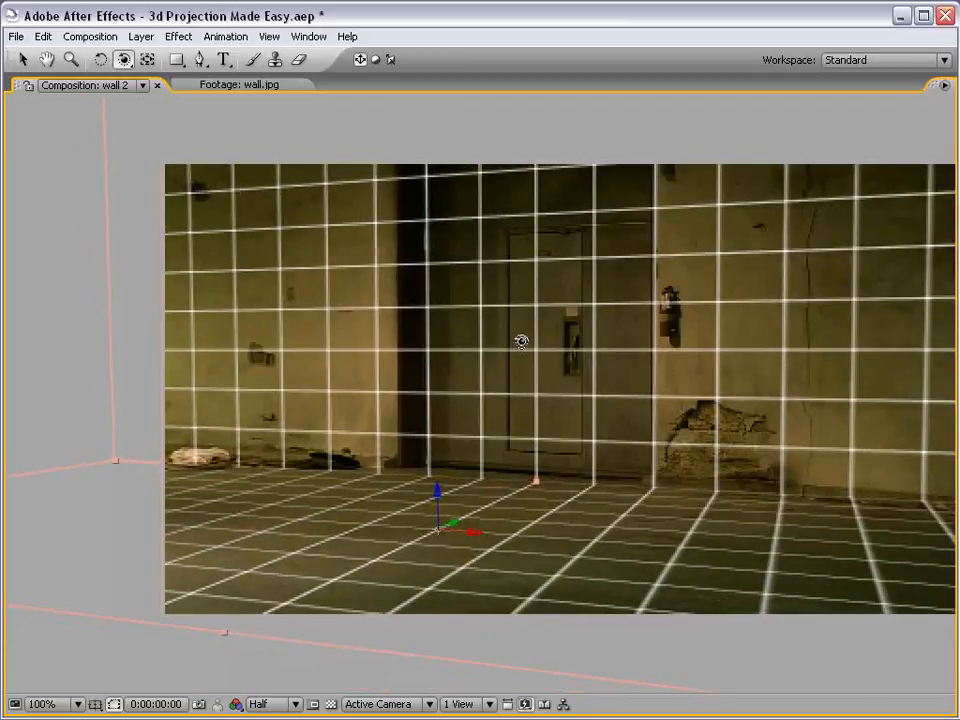
{"action": "key", "text": "grave"}
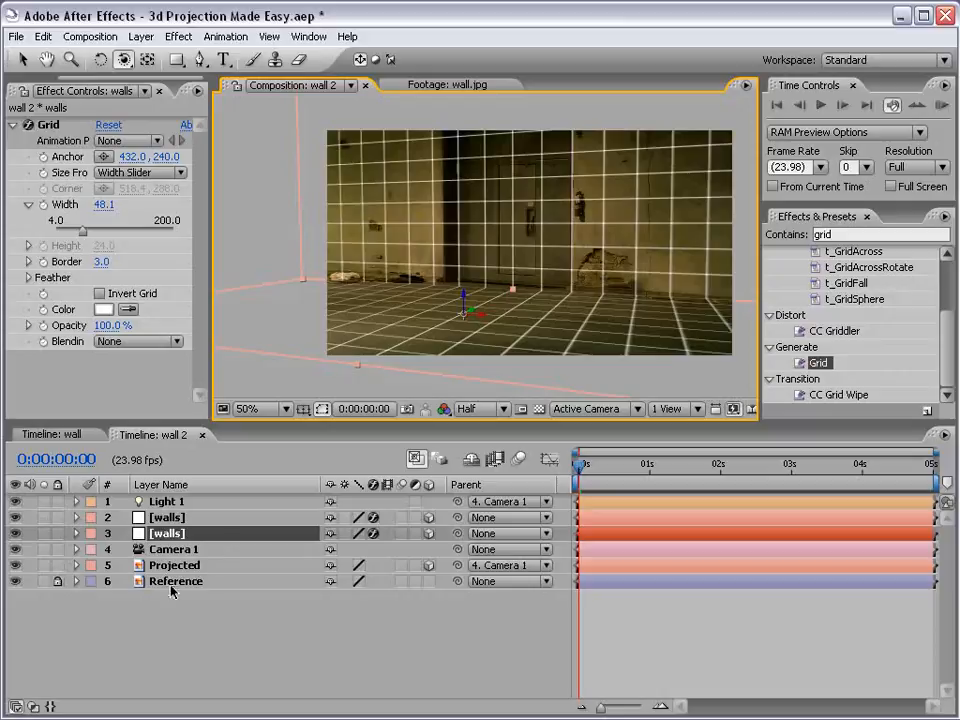
Step: Turn Accepts Shadows on for both walls layers in their Material Options and collapse their properties
{"action": "left_click", "coordinate": [167, 519], "text": "shift"}
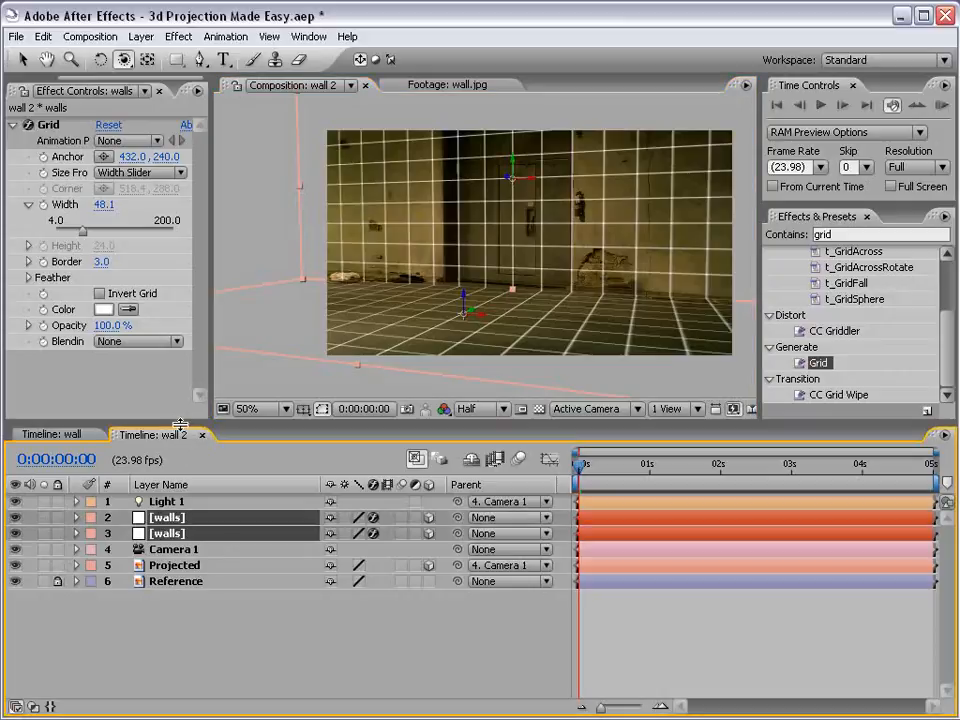
{"action": "left_click_drag", "start_coordinate": [182, 423], "coordinate": [188, 267]}
{"action": "key", "text": "a"}
{"action": "key", "text": "a"}
{"action": "scroll", "coordinate": [326, 466], "scroll_direction": "down", "scroll_amount": 1}
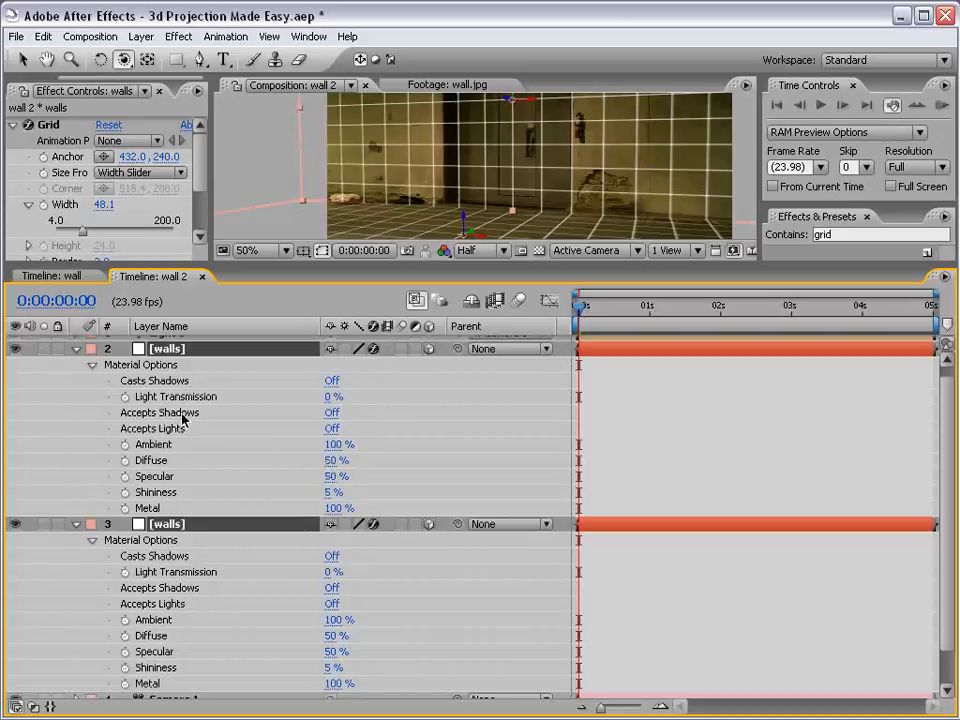
{"action": "left_click", "coordinate": [331, 412]}
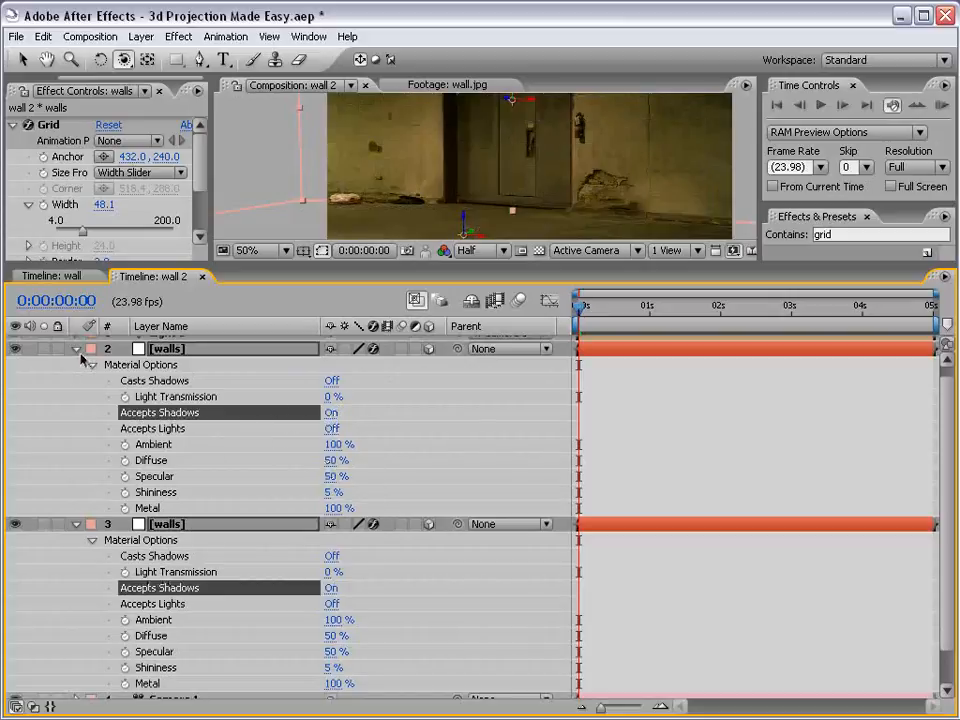
{"action": "left_click", "coordinate": [77, 349]}
{"action": "left_click_drag", "start_coordinate": [262, 264], "coordinate": [262, 391]}
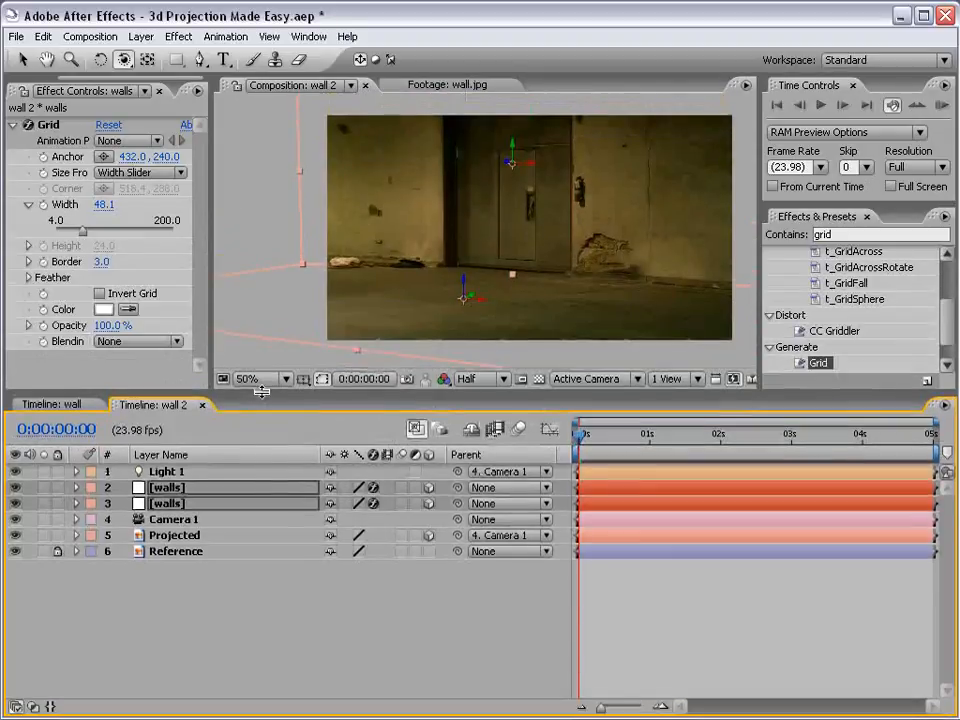
Step: Disable the Grid effects on both walls layers and hide the Reference layer
{"action": "left_click", "coordinate": [373, 490]}
{"action": "left_click", "coordinate": [374, 505]}
{"action": "left_click", "coordinate": [373, 505]}
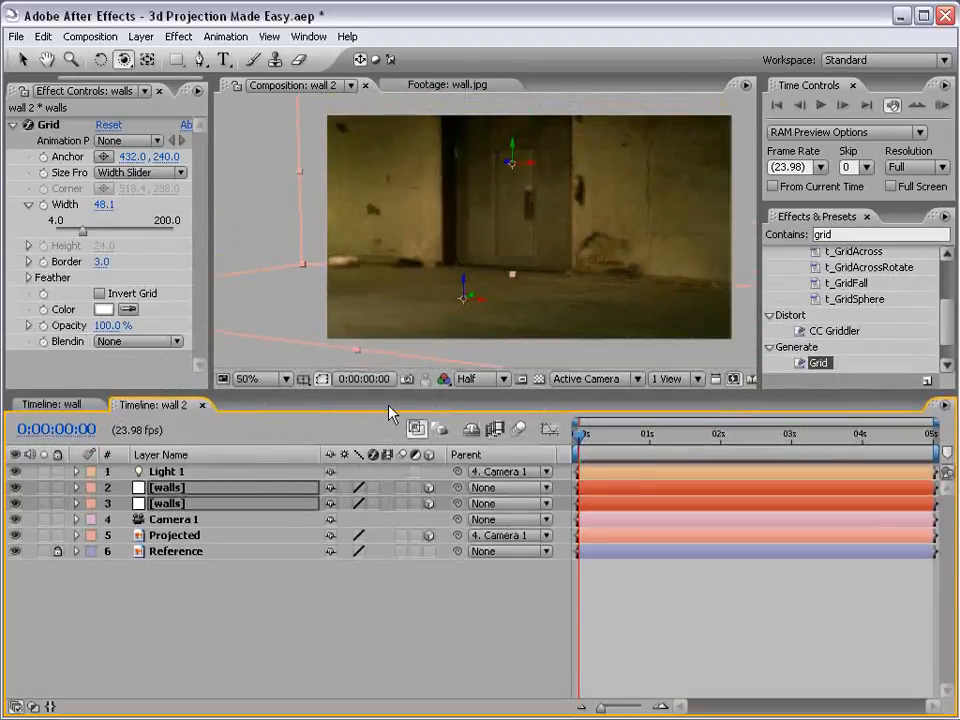
{"action": "left_click", "coordinate": [15, 557]}
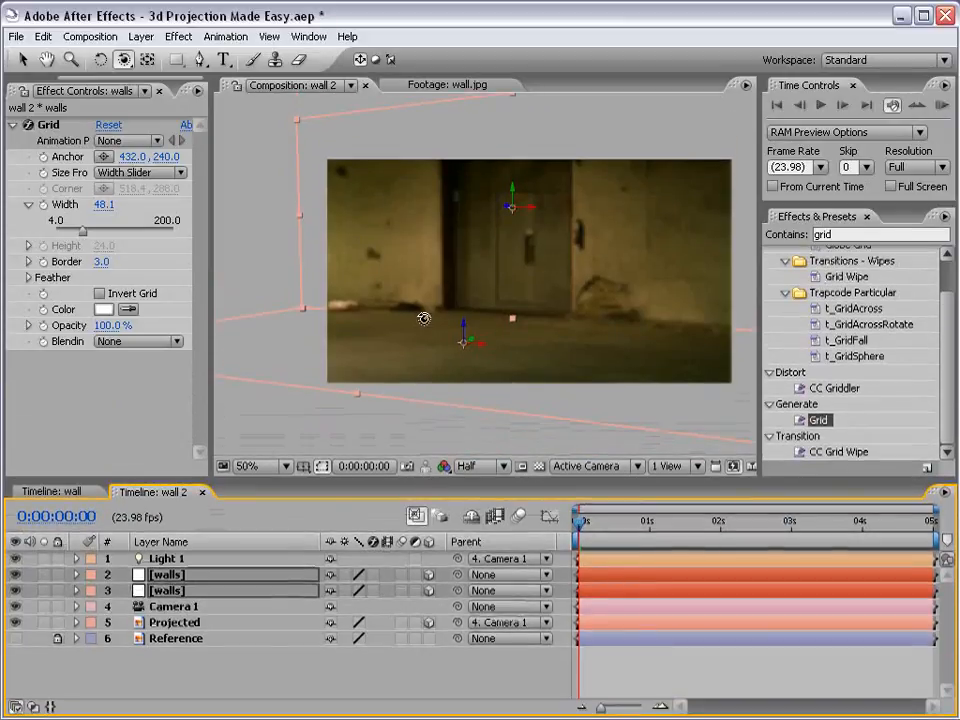
Step: Unparent the Projected layer and Light 1 from Camera 1 by setting both parents to None
{"action": "key", "text": "c"}
{"action": "key", "text": "v"}
{"action": "left_click", "coordinate": [451, 303]}
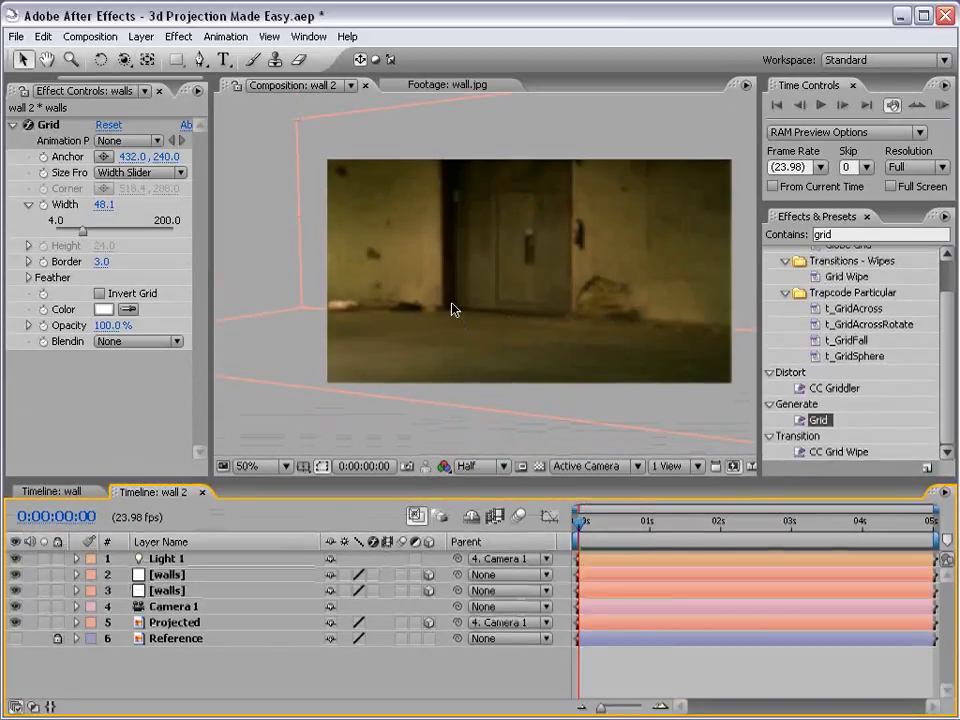
{"action": "left_click", "coordinate": [186, 622]}
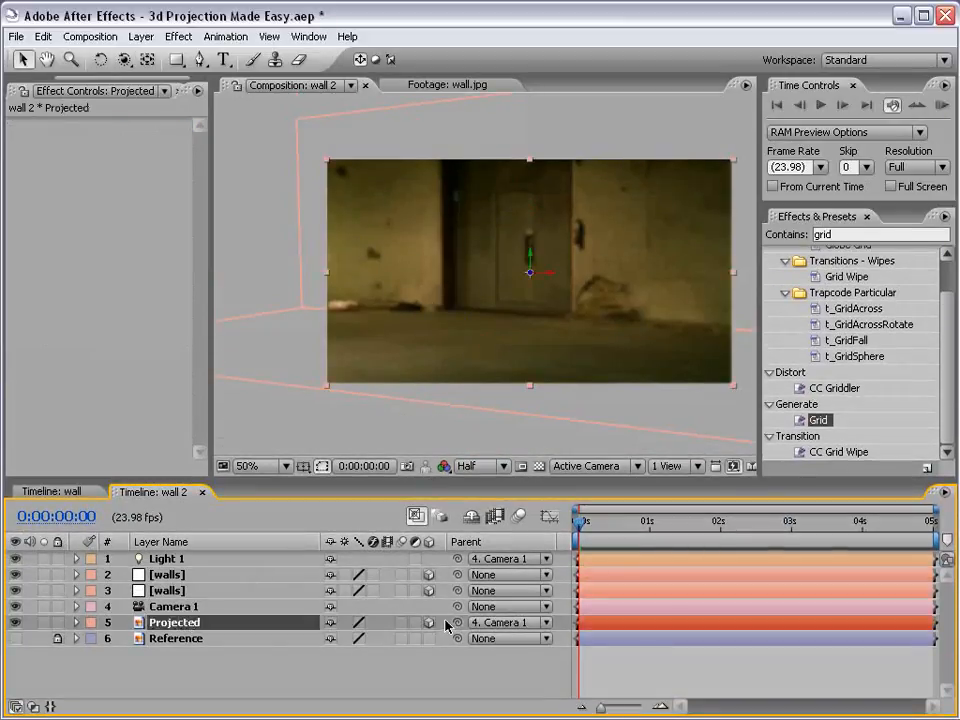
{"action": "left_click", "coordinate": [487, 628]}
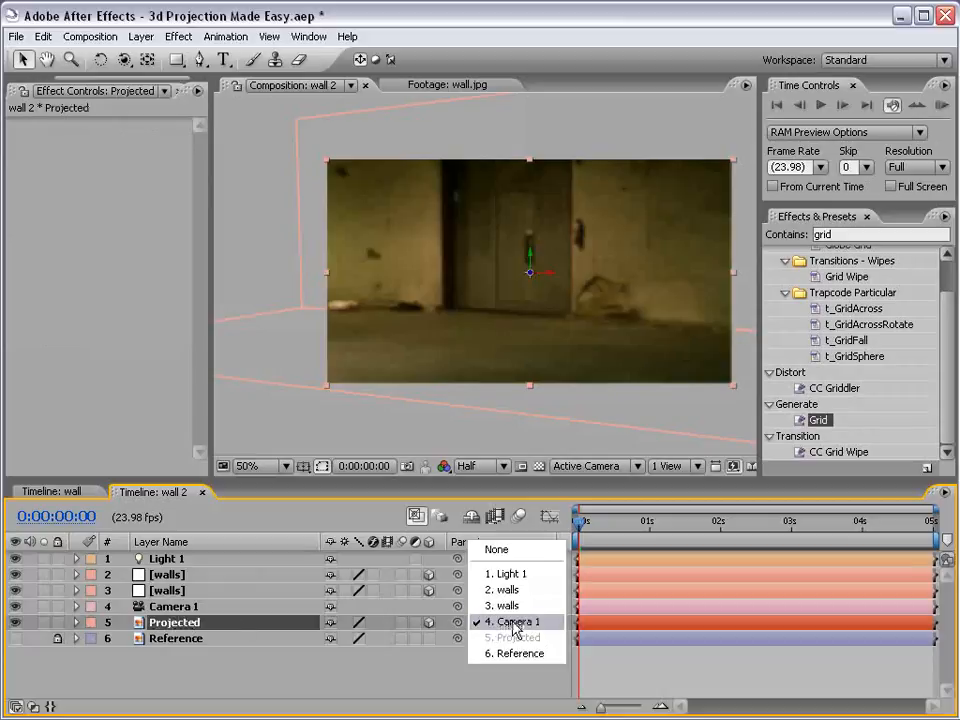
{"action": "left_click", "coordinate": [508, 553]}
{"action": "left_click", "coordinate": [183, 558]}
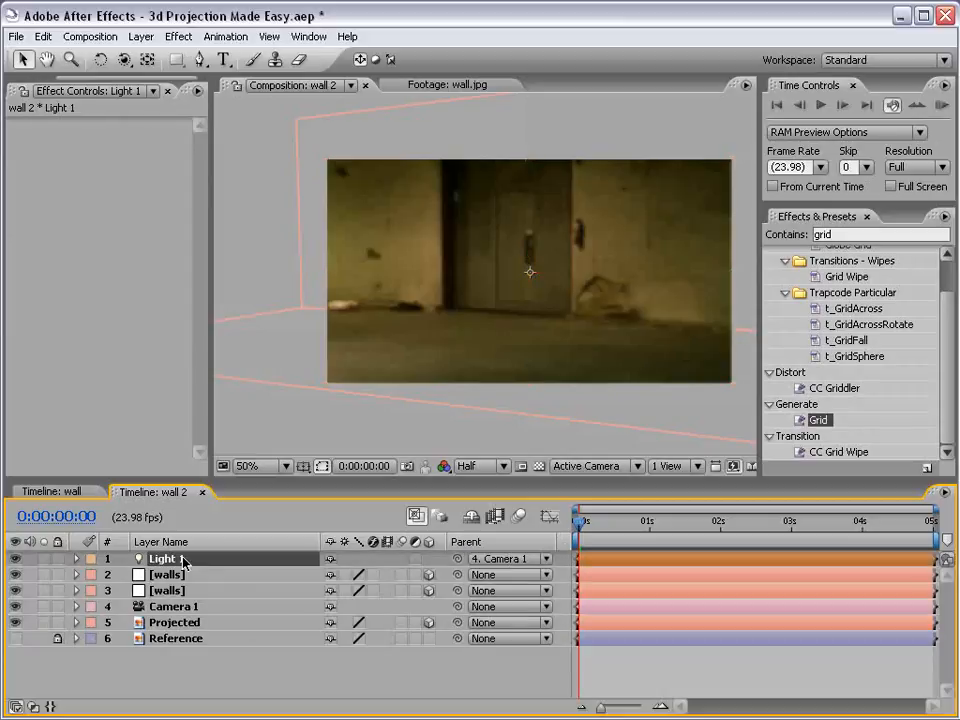
{"action": "left_click", "coordinate": [500, 558]}
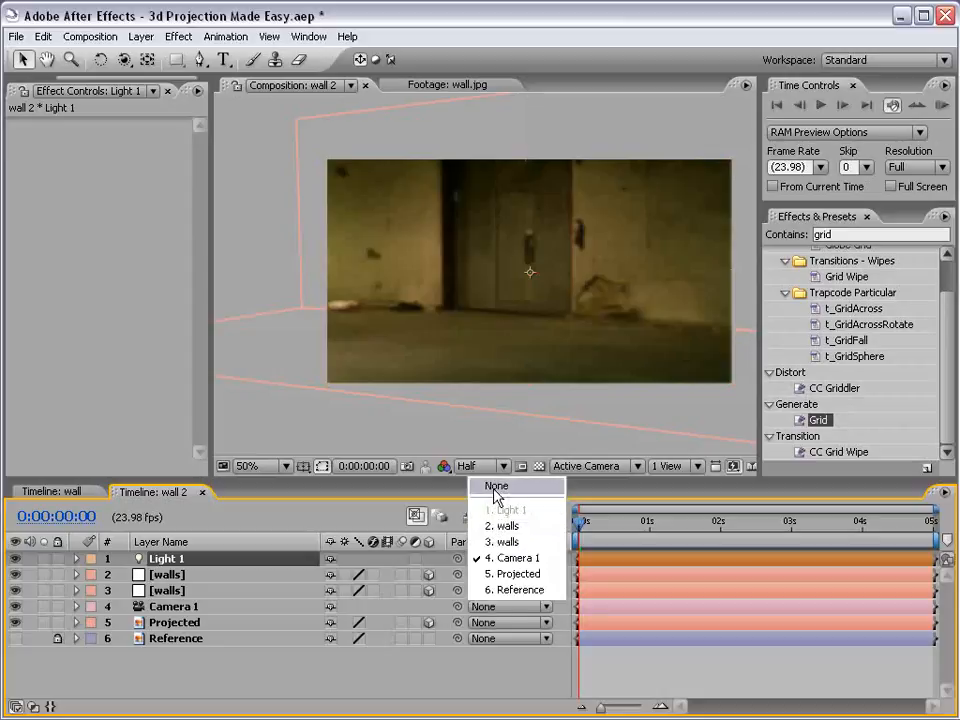
{"action": "left_click", "coordinate": [497, 485]}
Step: Orbit Camera 1 far around the projected scene and back to the front to examine the setup from the side
{"action": "left_click", "coordinate": [196, 607]}
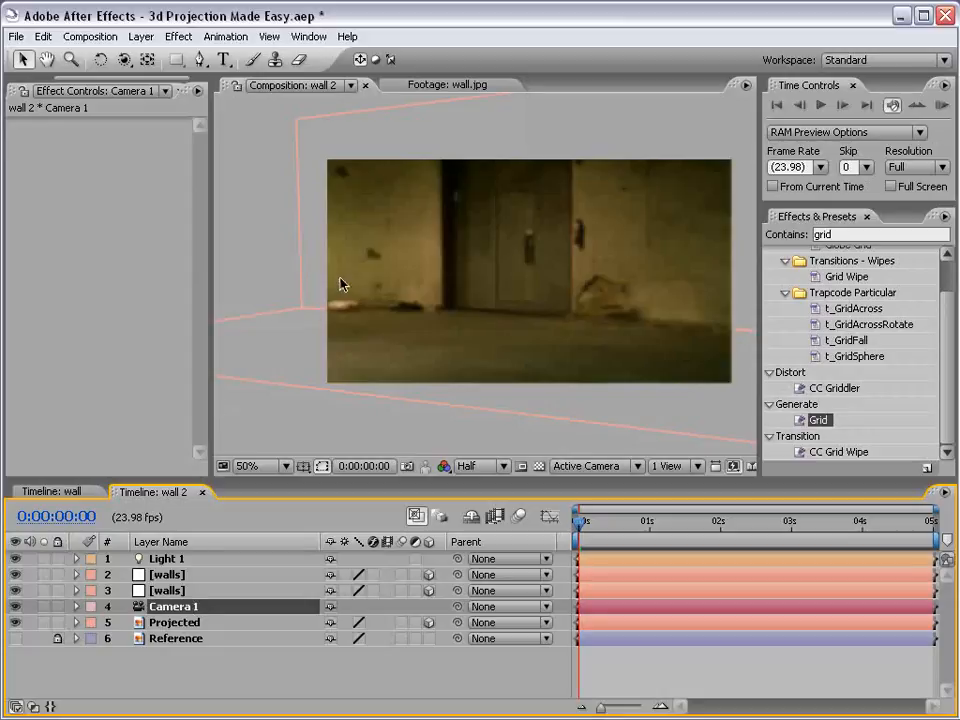
{"action": "key", "text": "c"}
{"action": "left_click_drag", "start_coordinate": [369, 296], "coordinate": [152, 311]}
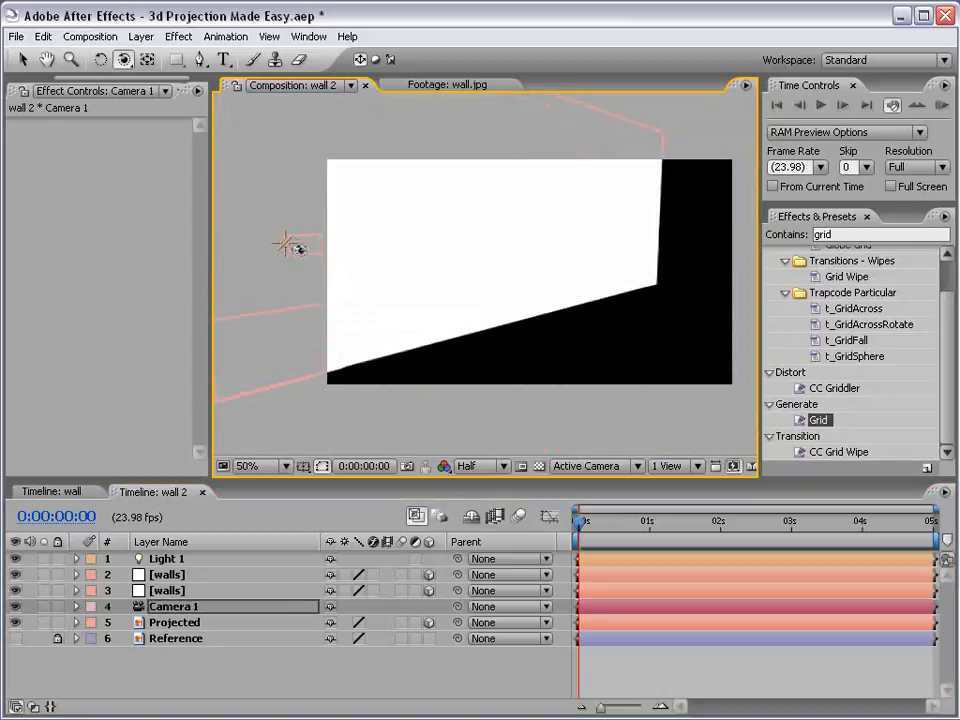
{"action": "left_click_drag", "start_coordinate": [256, 287], "coordinate": [474, 278]}
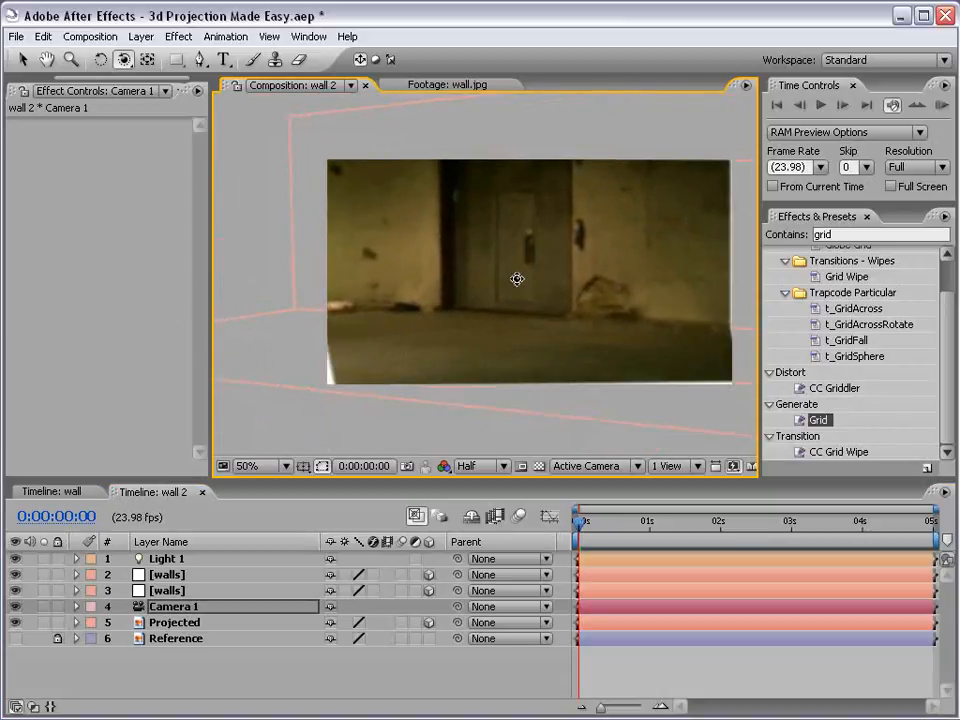
Step: Dolly and orbit Camera 1 until the projected photo fills the frame without white edges, and save the project
{"action": "key", "text": "c"}
{"action": "key", "text": "c"}
{"action": "left_click_drag", "start_coordinate": [524, 328], "coordinate": [675, 268]}
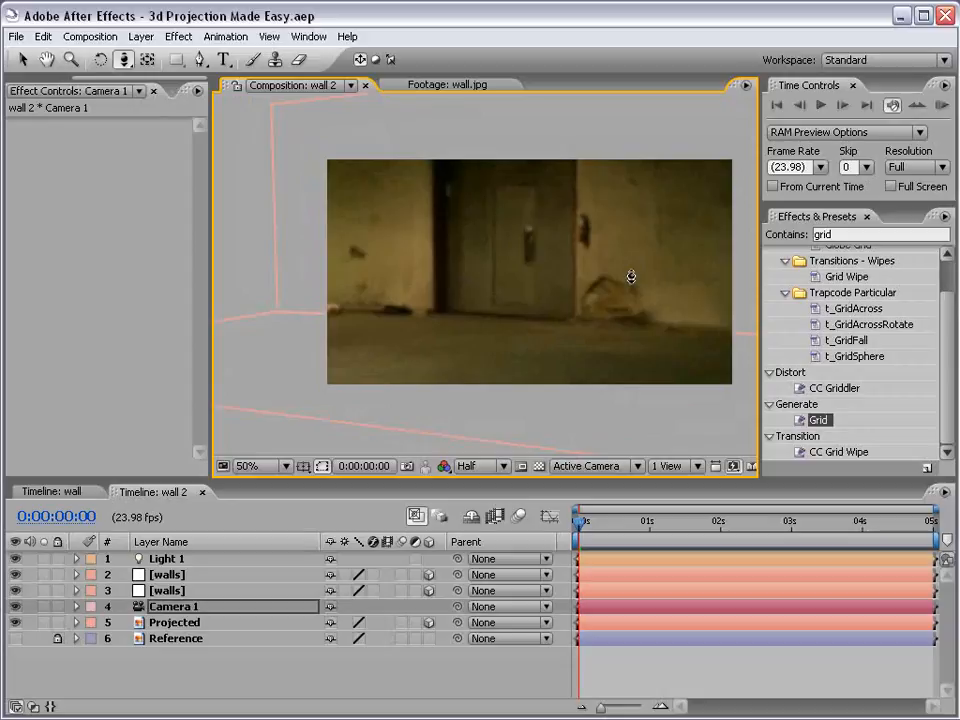
{"action": "key", "text": "c"}
{"action": "left_click_drag", "start_coordinate": [461, 308], "coordinate": [434, 307]}
{"action": "left_click_drag", "start_coordinate": [611, 298], "coordinate": [557, 296]}
{"action": "key", "text": "ctrl+s"}
{"action": "key", "text": "v"}
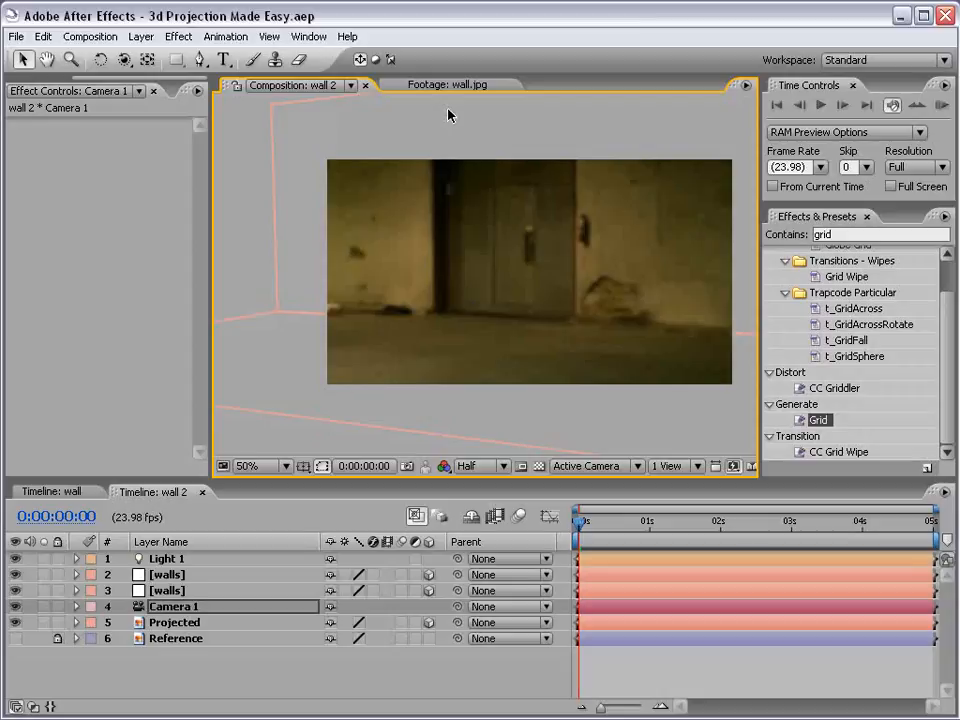
Step: Set the Advanced 3D renderer's Shadow Map Resolution to 4000 in the wall 2 composition settings
{"action": "left_click", "coordinate": [108, 40]}
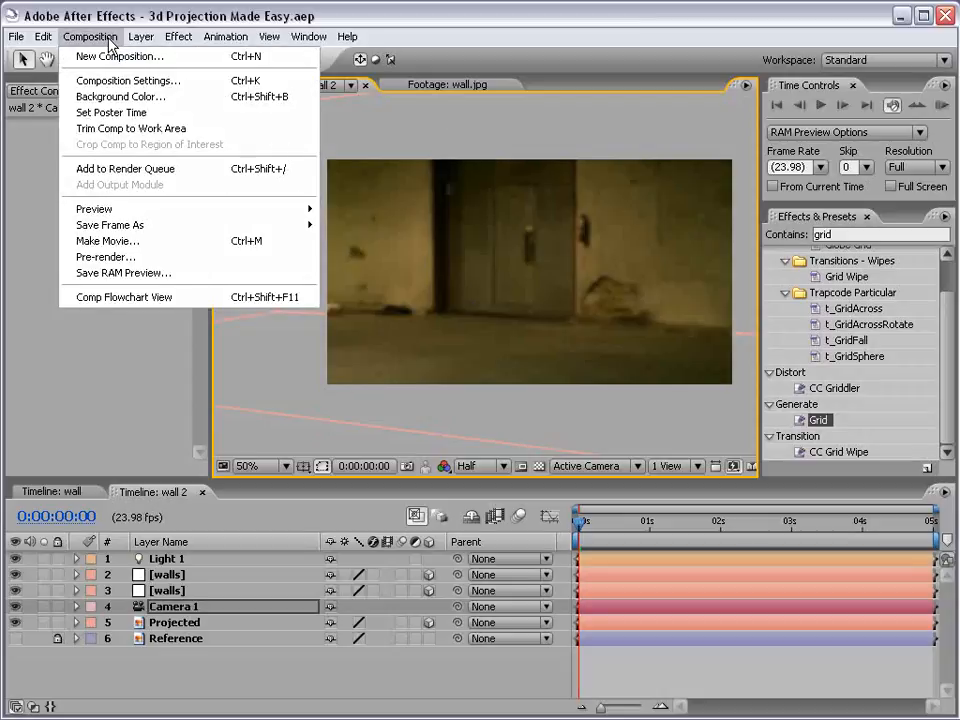
{"action": "left_click", "coordinate": [177, 80]}
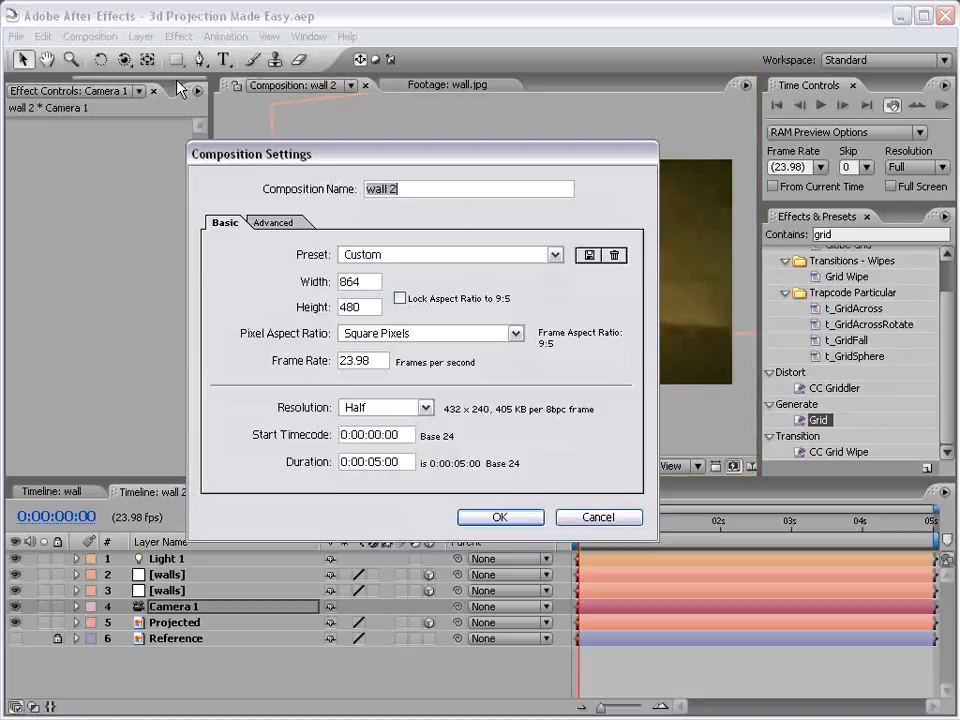
{"action": "left_click", "coordinate": [276, 229]}
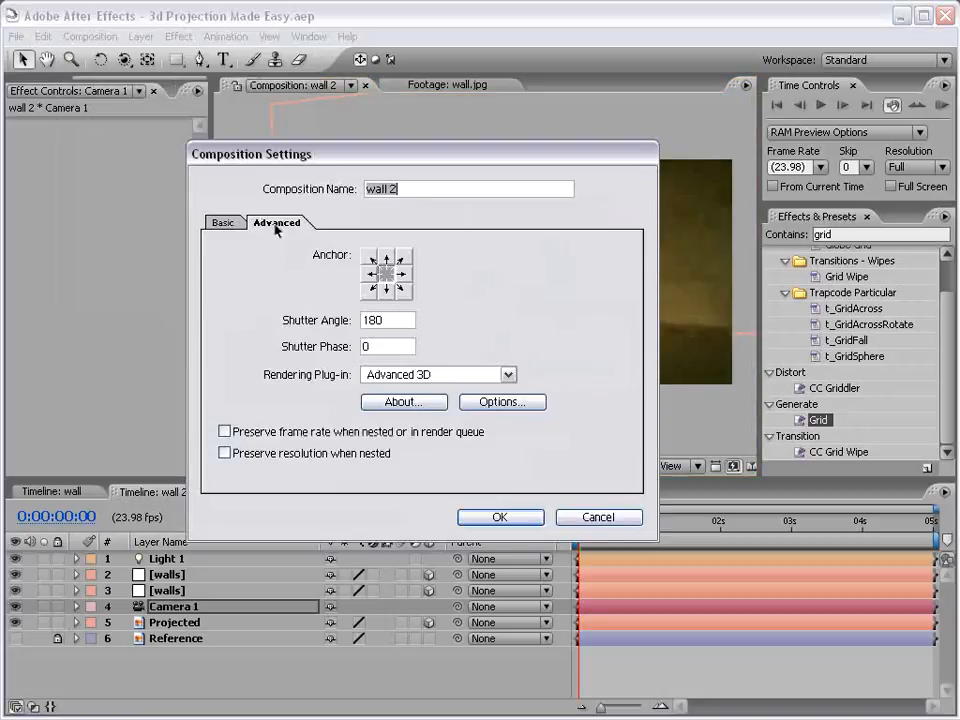
{"action": "left_click", "coordinate": [495, 401]}
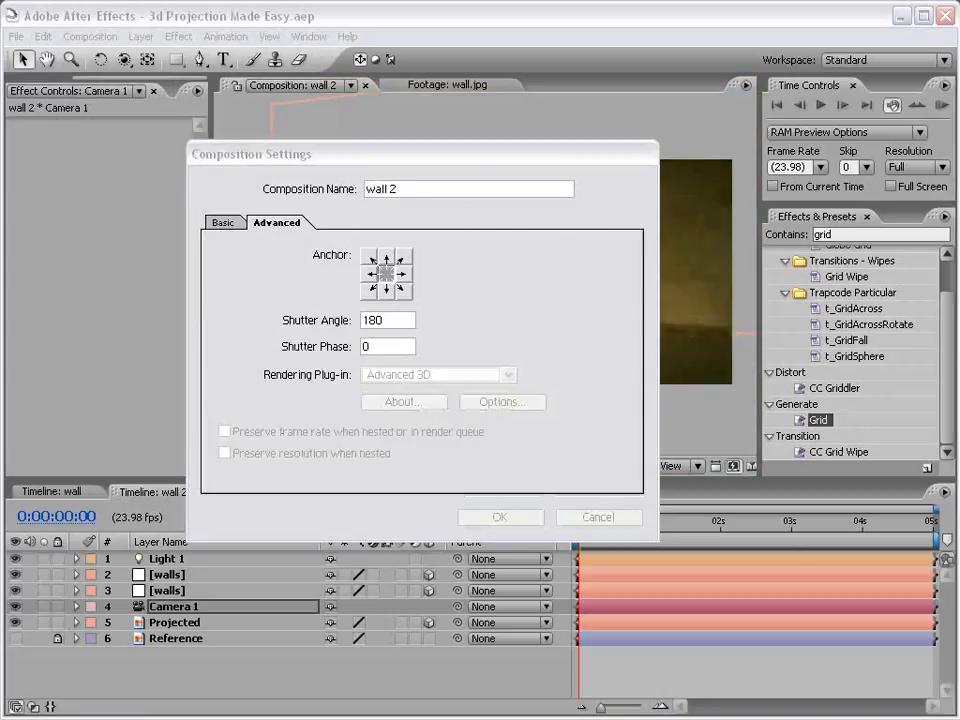
{"action": "left_click_drag", "start_coordinate": [560, 355], "coordinate": [448, 327]}
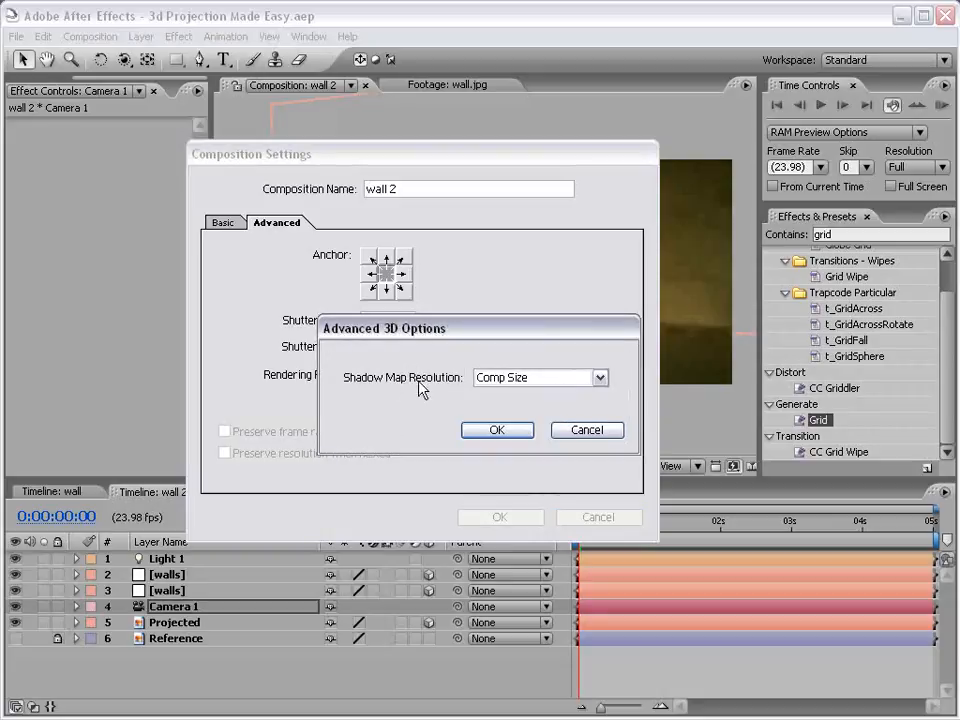
{"action": "left_click", "coordinate": [500, 379]}
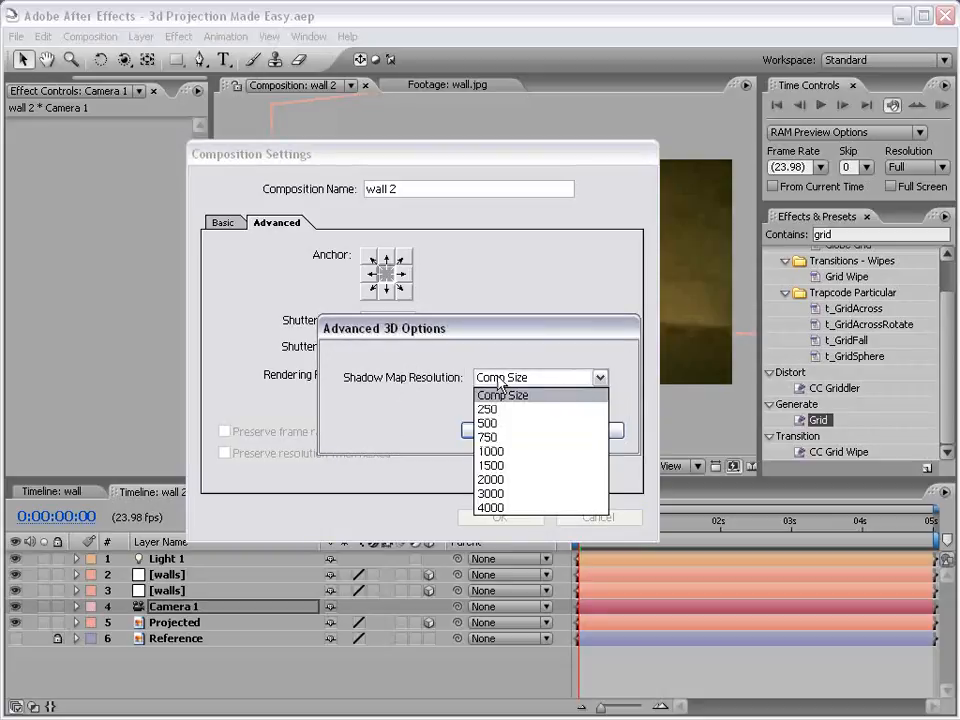
{"action": "left_click", "coordinate": [490, 507]}
{"action": "left_click", "coordinate": [492, 430]}
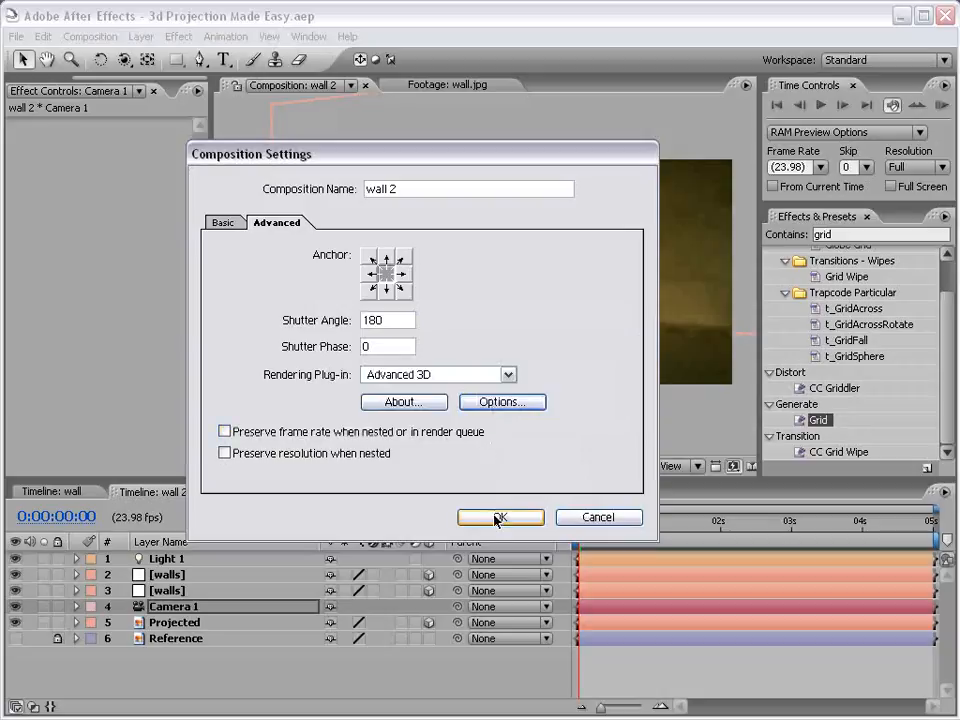
{"action": "left_click", "coordinate": [497, 519]}
Step: Set the composition preview resolution to Full and check the projected door's sharpness up close
{"action": "scroll", "coordinate": [460, 275], "scroll_direction": "up", "scroll_amount": 2}
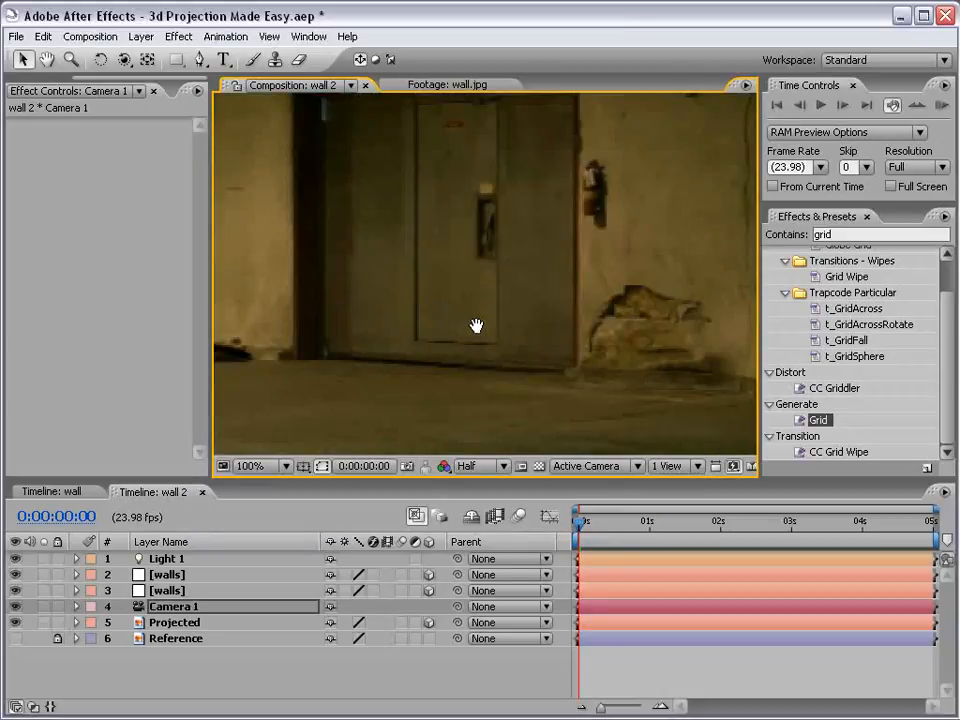
{"action": "scroll", "coordinate": [476, 326], "scroll_direction": "down", "scroll_amount": 2}
{"action": "left_click", "coordinate": [470, 466]}
{"action": "left_click", "coordinate": [474, 484]}
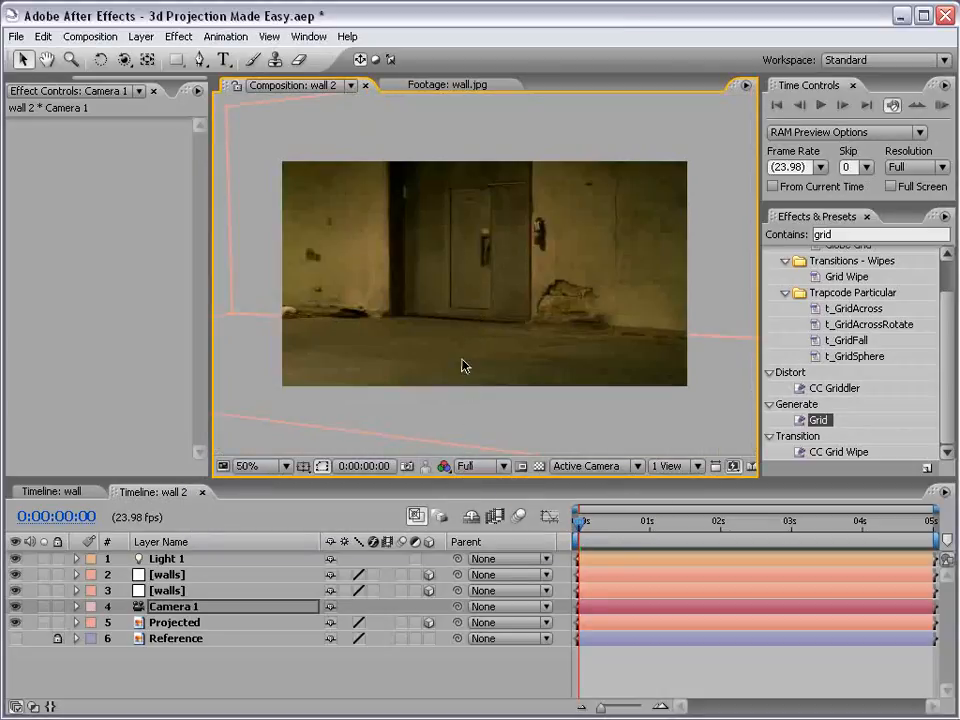
{"action": "scroll", "coordinate": [462, 366], "scroll_direction": "up", "scroll_amount": 1}
{"action": "left_click_drag", "start_coordinate": [477, 255], "coordinate": [508, 329]}
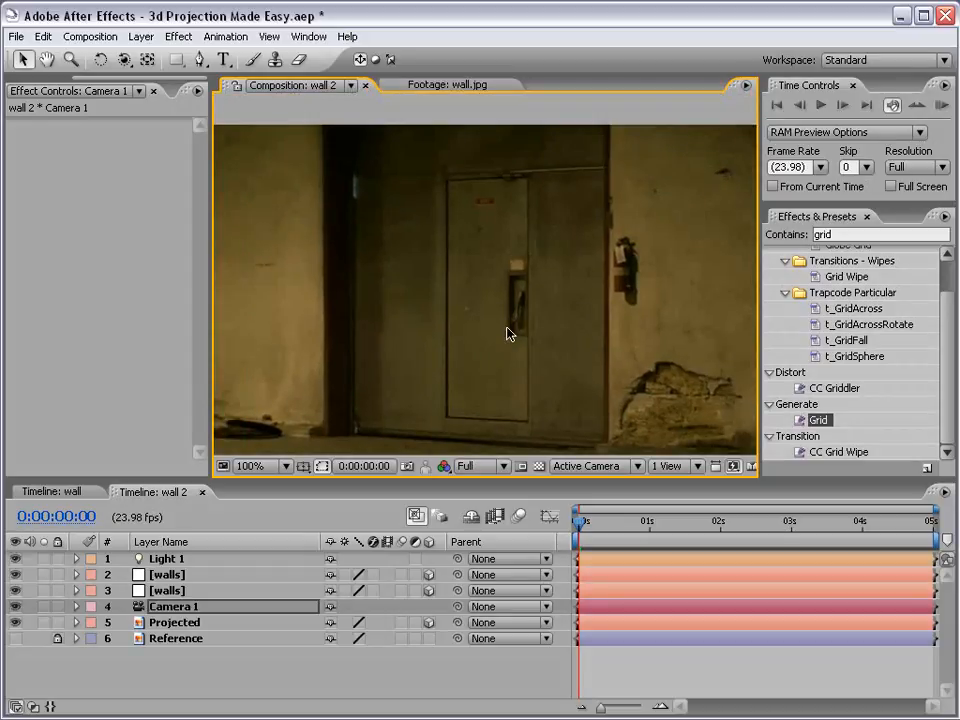
{"action": "scroll", "coordinate": [510, 338], "scroll_direction": "down", "scroll_amount": 1}
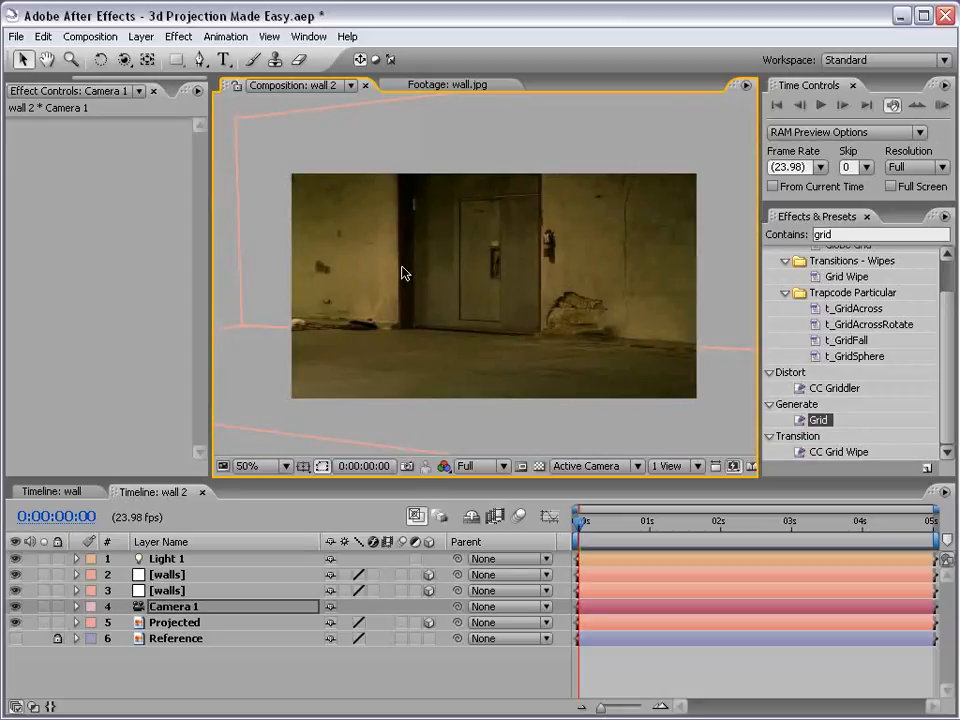
Step: Orbit the camera slightly to examine how the projected wall and doorway hold up from another angle
{"action": "scroll", "coordinate": [504, 279], "scroll_direction": "up", "scroll_amount": 1}
{"action": "scroll", "coordinate": [506, 279], "scroll_direction": "down", "scroll_amount": 1}
{"action": "key", "text": "c"}
{"action": "left_click_drag", "start_coordinate": [413, 326], "coordinate": [389, 332]}
{"action": "key", "text": "v"}
{"action": "left_click", "coordinate": [306, 222]}
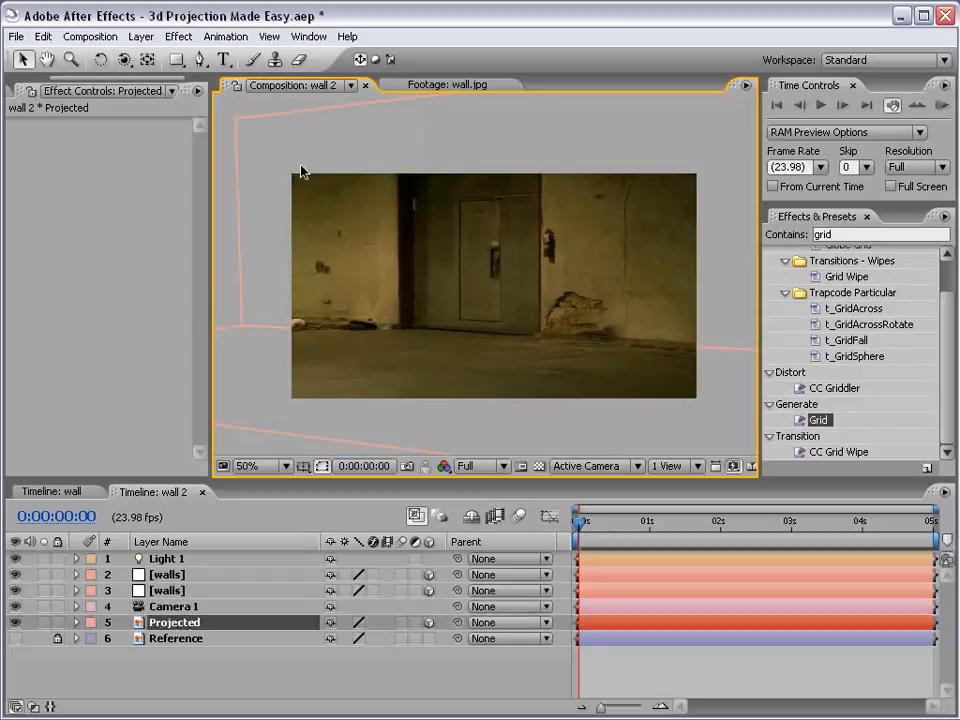
Step: Draw a closed four-point mask around the recessed doorway on the upright walls solid, extending it above the frame
{"action": "left_click", "coordinate": [172, 590]}
{"action": "left_click", "coordinate": [175, 578]}
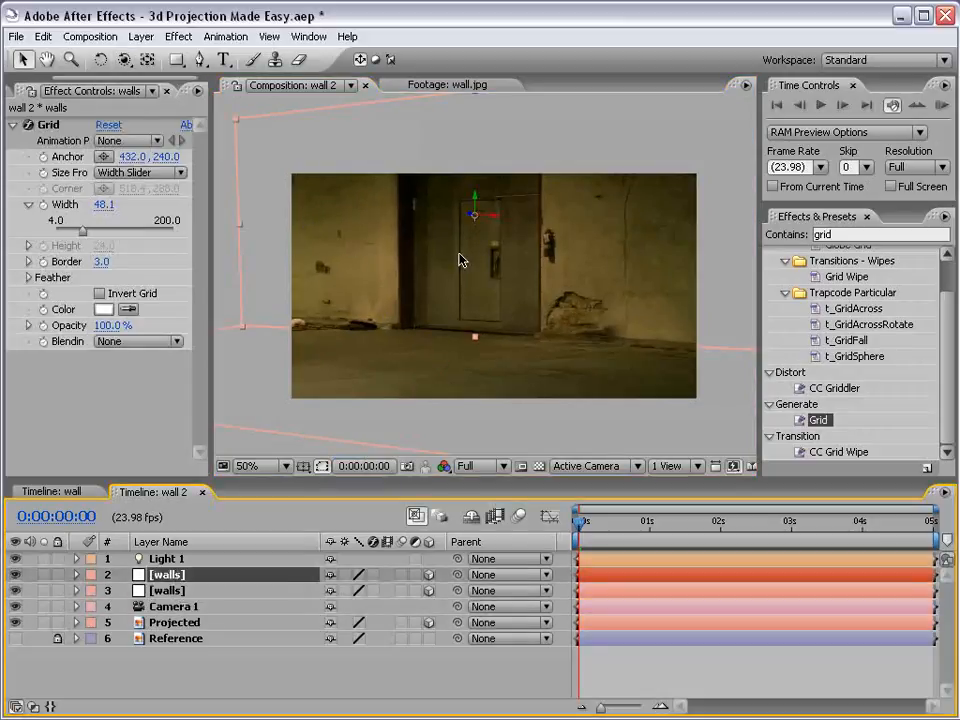
{"action": "left_click", "coordinate": [200, 59]}
{"action": "key", "text": "space"}
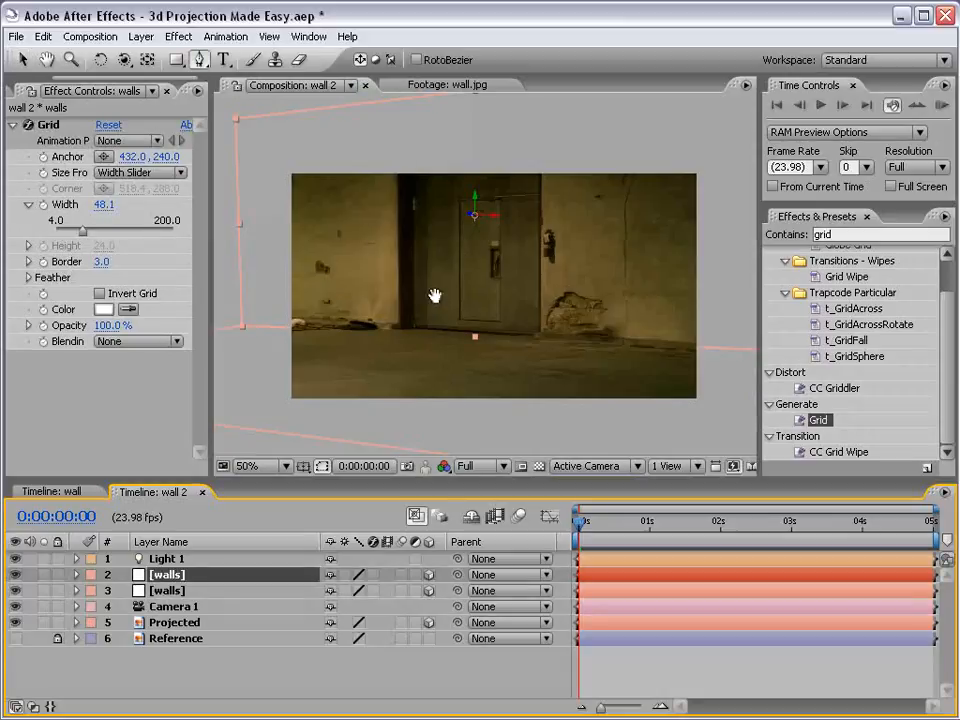
{"action": "scroll", "coordinate": [435, 296], "scroll_direction": "up", "scroll_amount": 1}
{"action": "left_click_drag", "start_coordinate": [388, 247], "coordinate": [430, 346]}
{"action": "scroll", "coordinate": [420, 294], "scroll_direction": "down", "scroll_amount": 1}
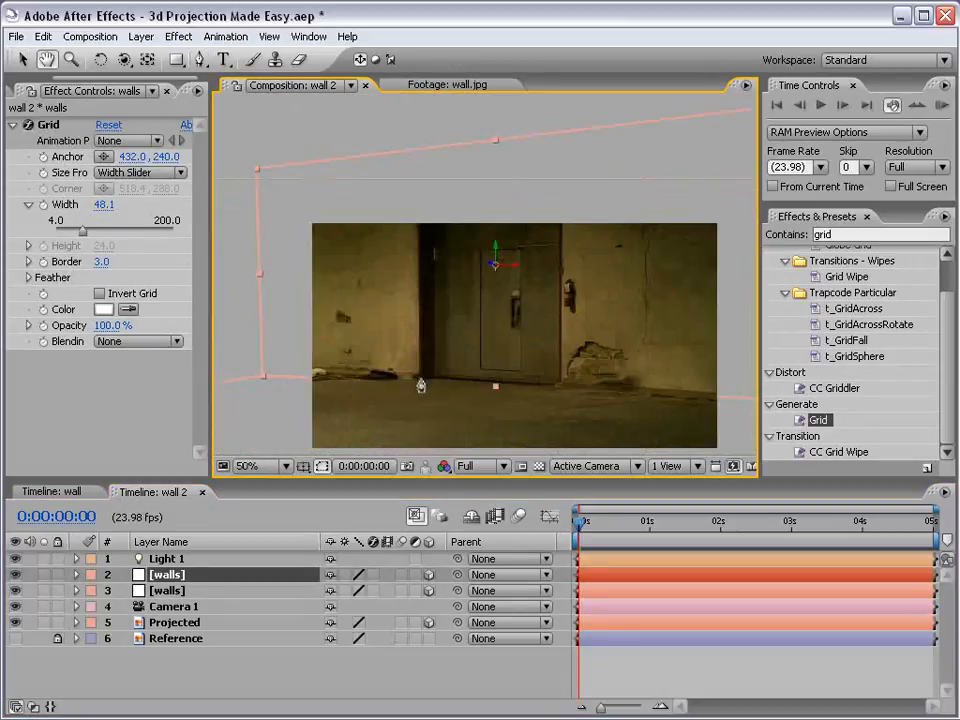
{"action": "left_click", "coordinate": [418, 379]}
{"action": "left_click", "coordinate": [418, 205]}
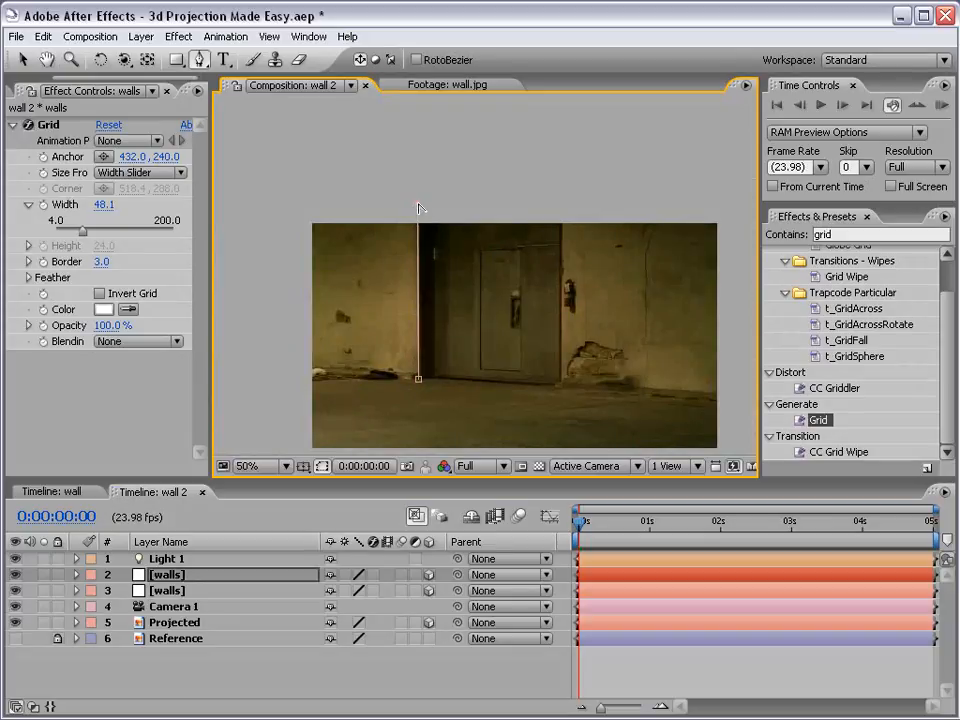
{"action": "left_click", "coordinate": [561, 384]}
{"action": "left_click", "coordinate": [418, 381]}
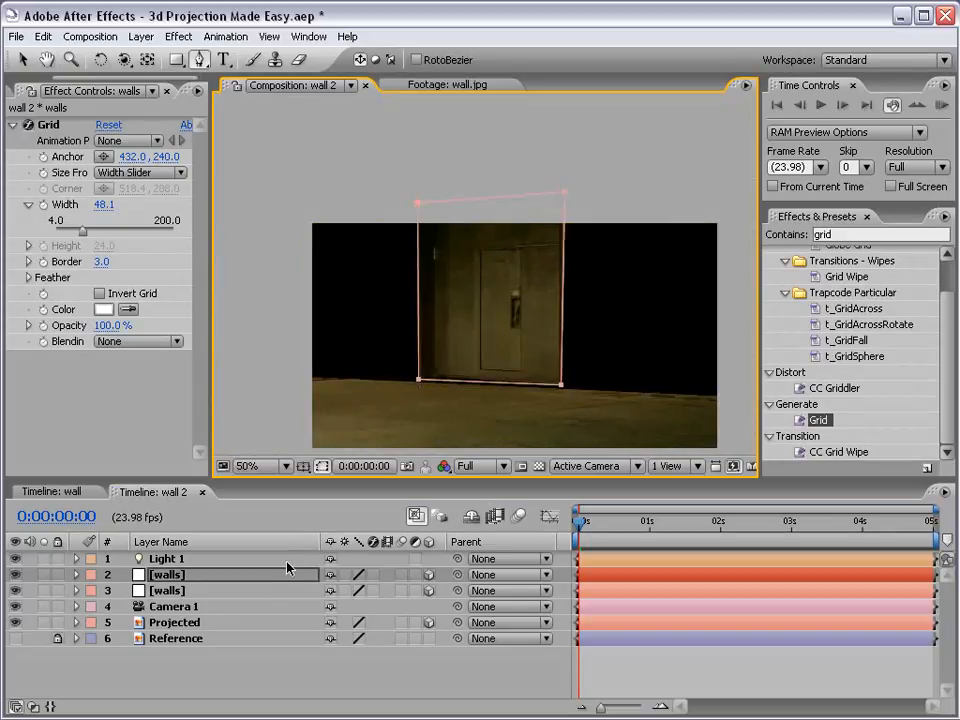
Step: Set the doorway mask on the upright walls solid to Subtract to cut an opening in the wall
{"action": "left_click", "coordinate": [172, 576]}
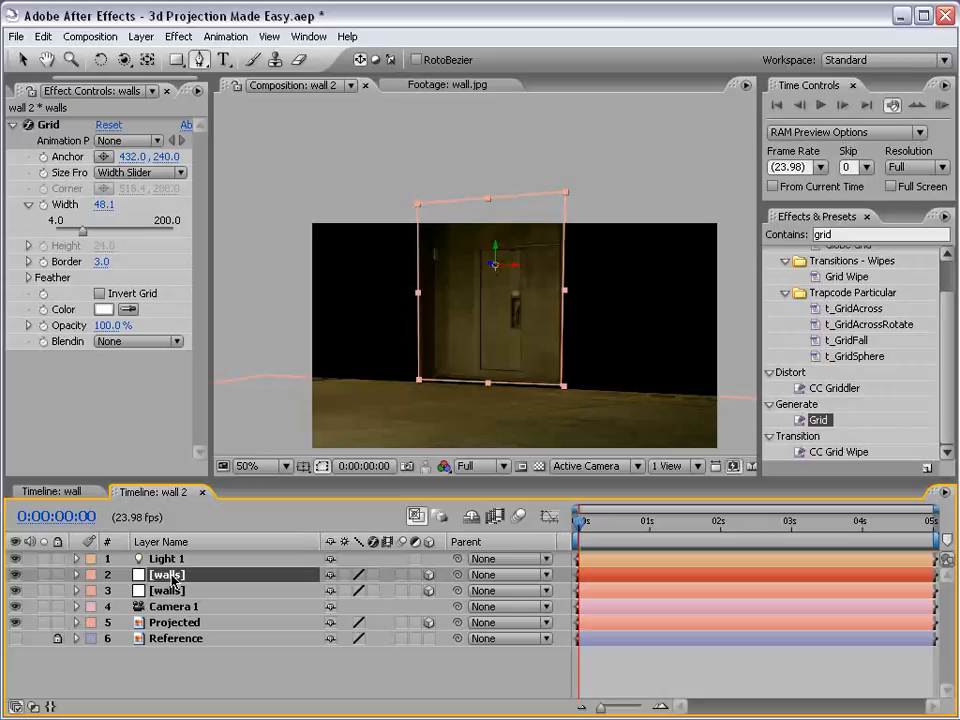
{"action": "key", "text": "m"}
{"action": "key", "text": "m"}
{"action": "left_click", "coordinate": [347, 590]}
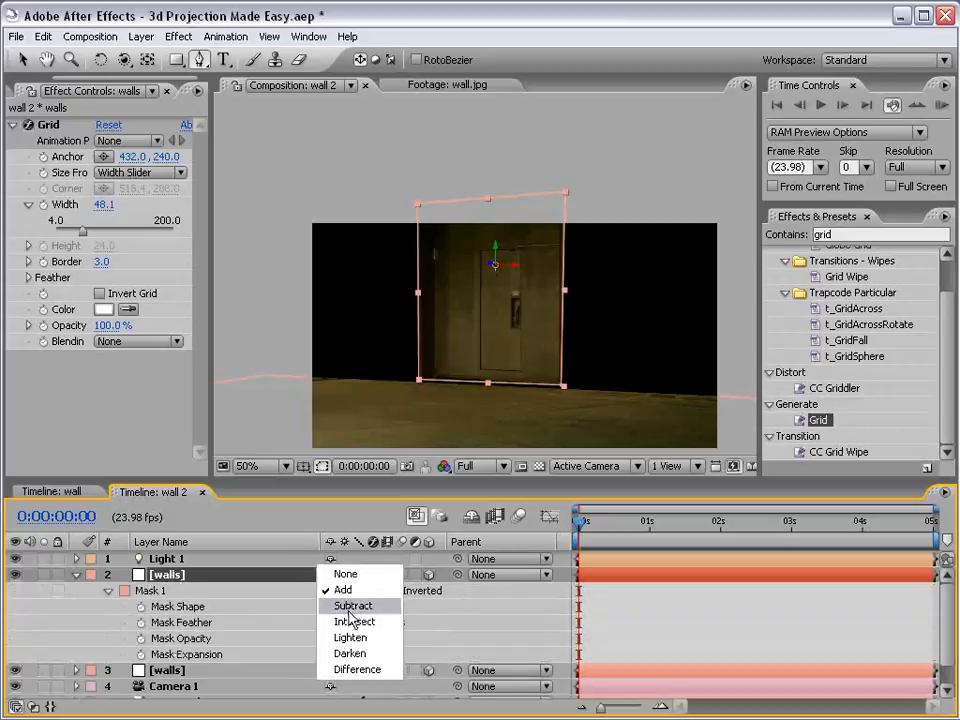
{"action": "left_click", "coordinate": [352, 604]}
{"action": "key", "text": "v"}
{"action": "left_click", "coordinate": [602, 588]}
{"action": "left_click", "coordinate": [602, 577]}
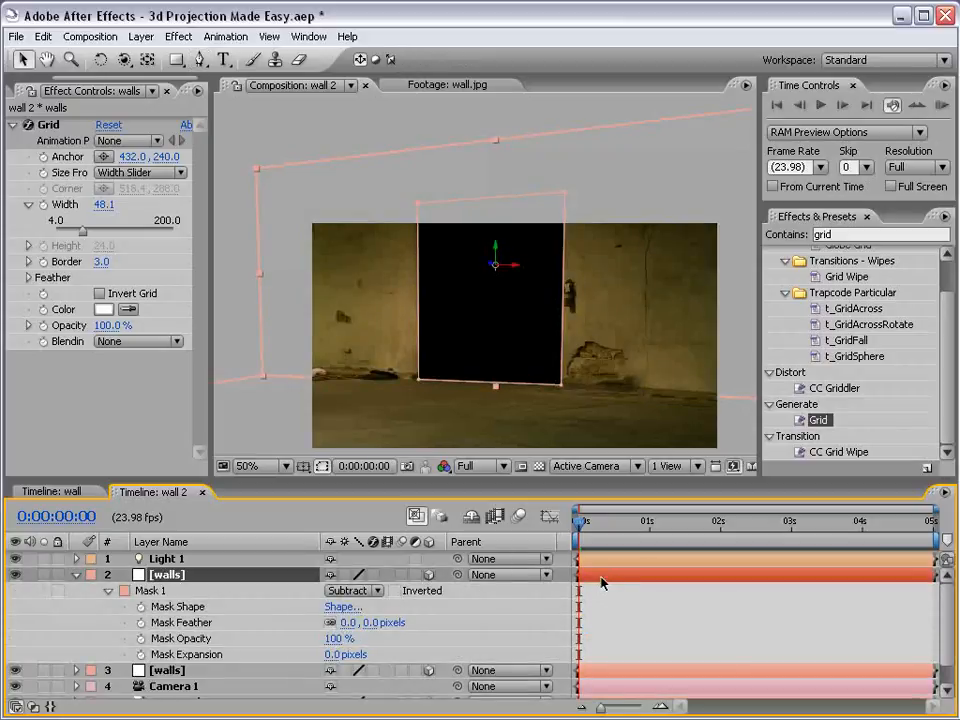
{"action": "left_click", "coordinate": [602, 589]}
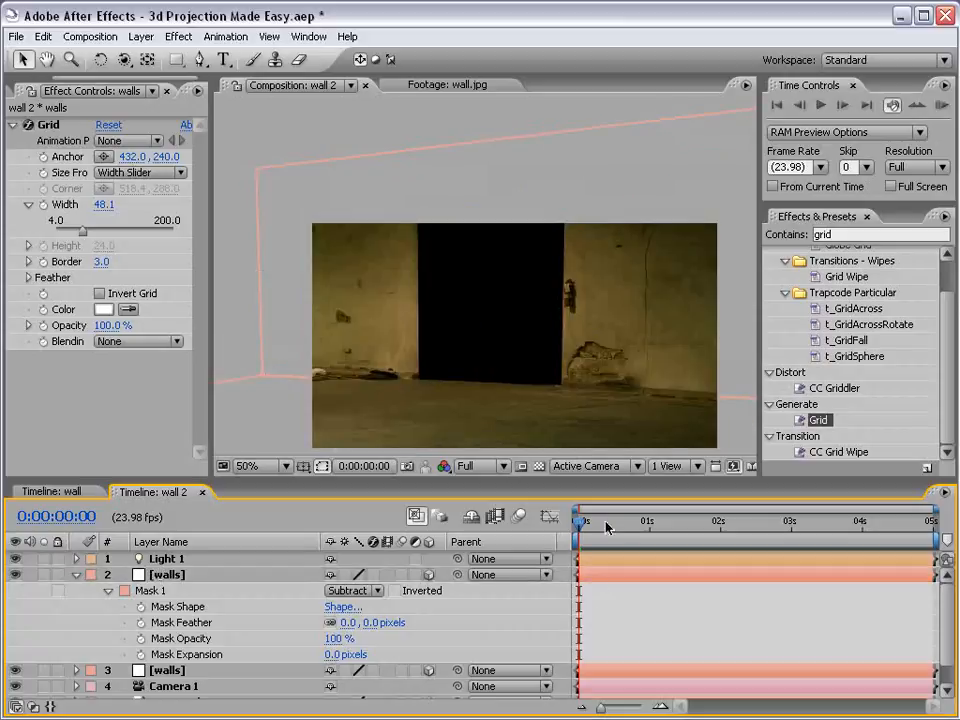
Step: Duplicate the masked walls solid and push the copy back in depth behind the doorway opening
{"action": "left_click", "coordinate": [604, 577]}
{"action": "key", "text": "ctrl+d"}
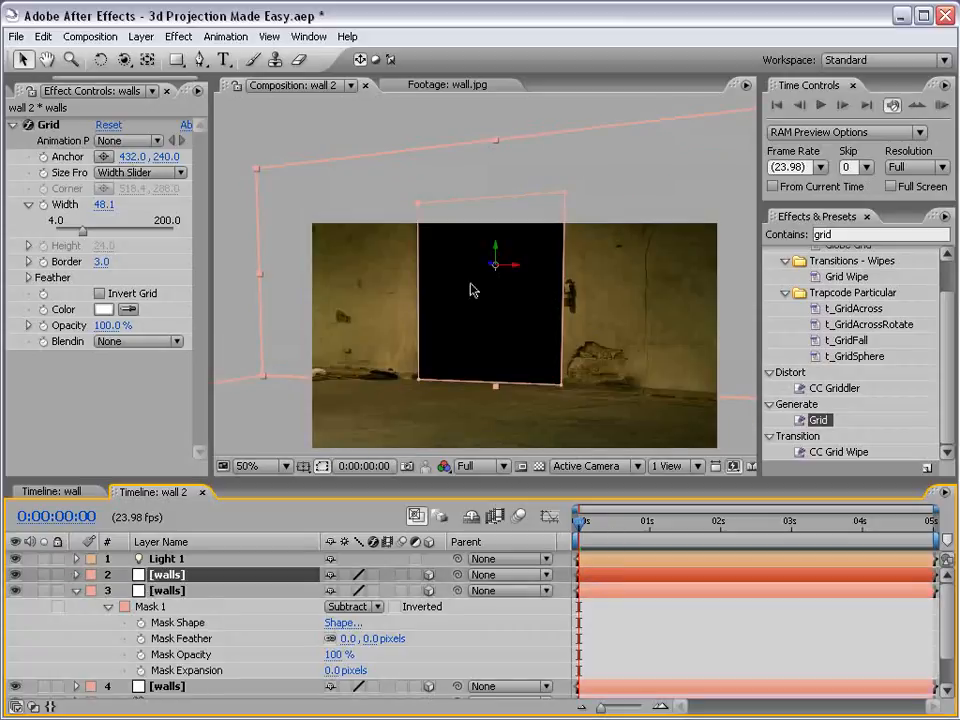
{"action": "left_click_drag", "start_coordinate": [498, 272], "coordinate": [521, 269]}
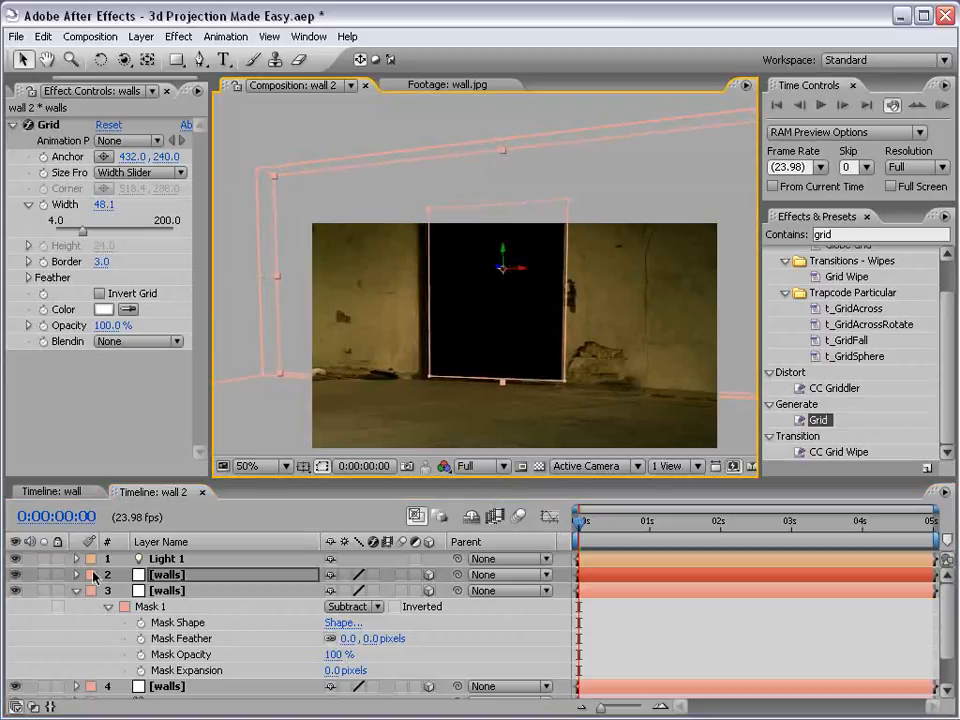
Step: Set Mask 1 on the duplicated walls solid to Intersect so only the door area remains
{"action": "left_click", "coordinate": [76, 575]}
{"action": "left_click", "coordinate": [93, 590]}
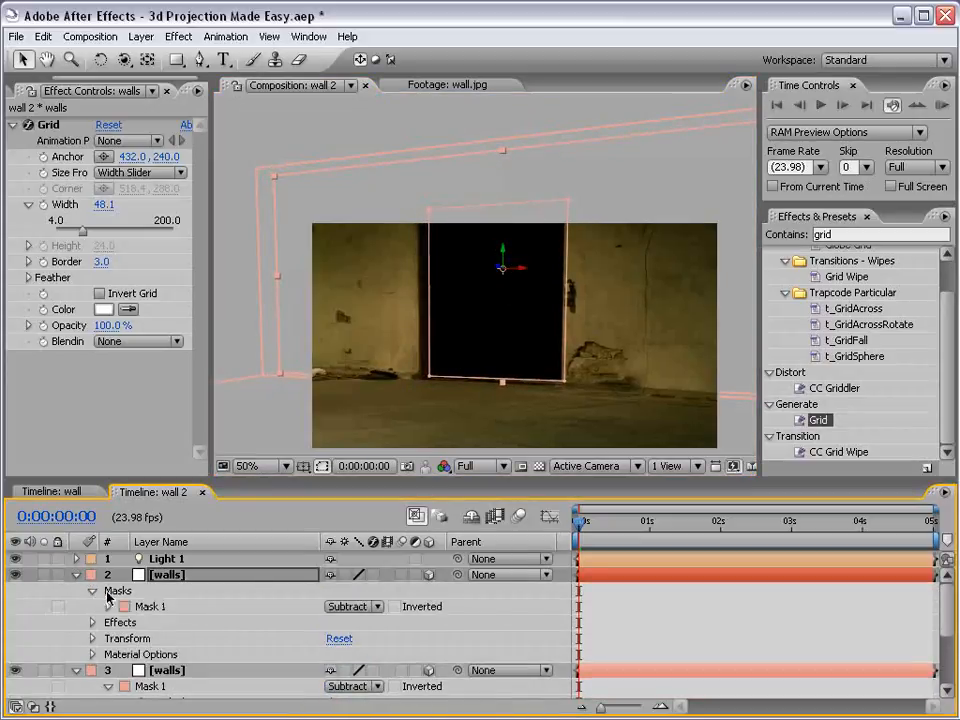
{"action": "left_click", "coordinate": [355, 606]}
{"action": "left_click", "coordinate": [352, 620]}
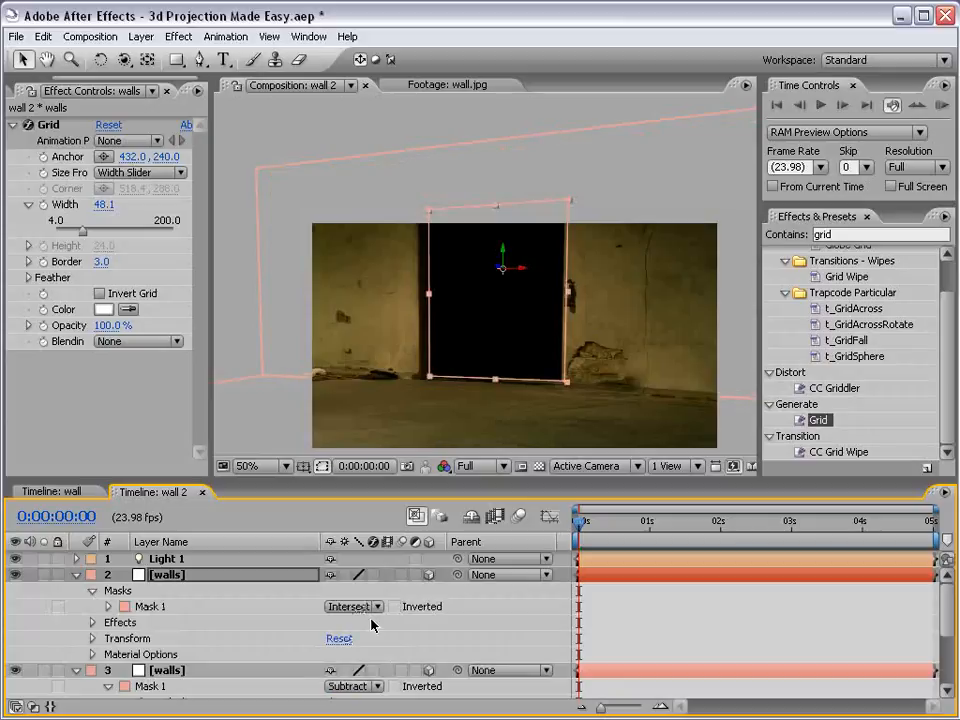
{"action": "left_click", "coordinate": [647, 620]}
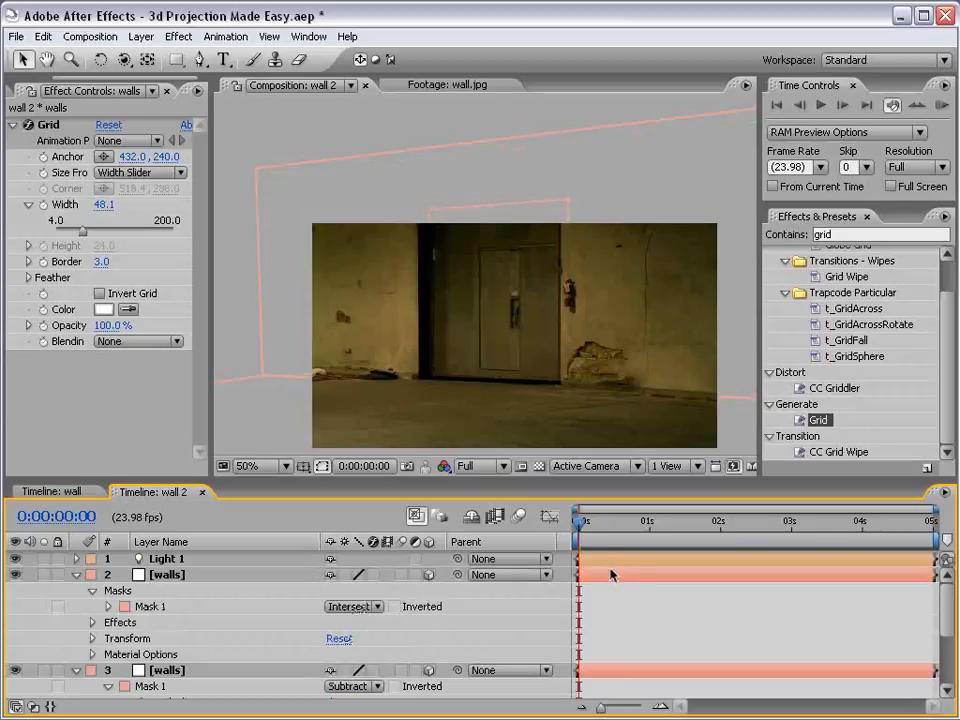
Step: Inspect the recessed door up close and from the side, and slide the floor solid back to close the gap beneath it
{"action": "scroll", "coordinate": [430, 226], "scroll_direction": "up", "scroll_amount": 1}
{"action": "key", "text": "space"}
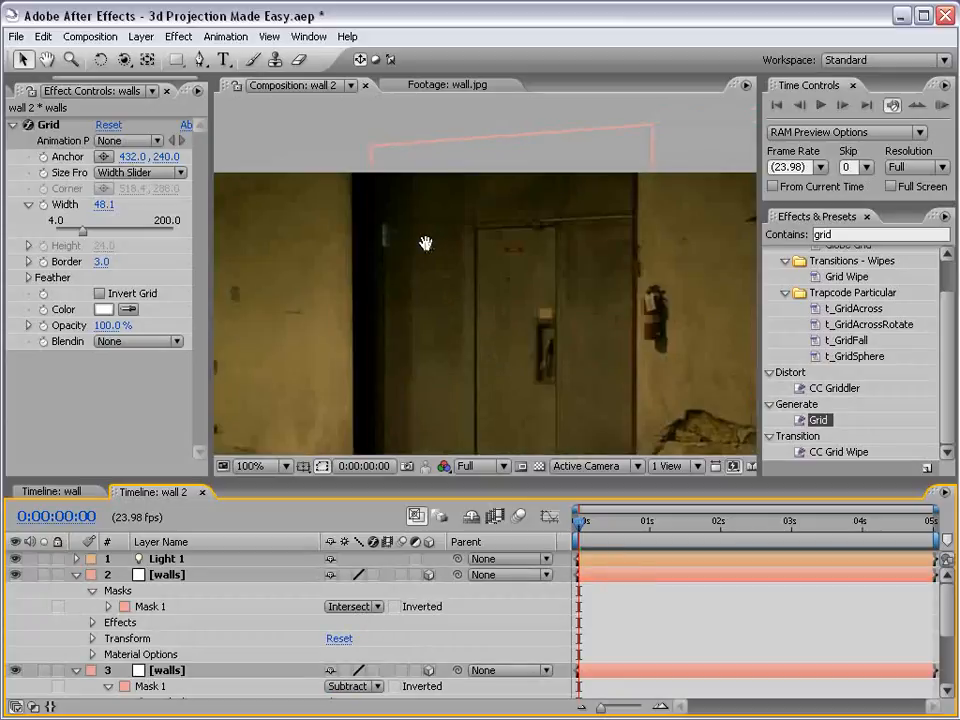
{"action": "left_click_drag", "start_coordinate": [424, 243], "coordinate": [440, 275]}
{"action": "scroll", "coordinate": [380, 366], "scroll_direction": "down", "scroll_amount": 1}
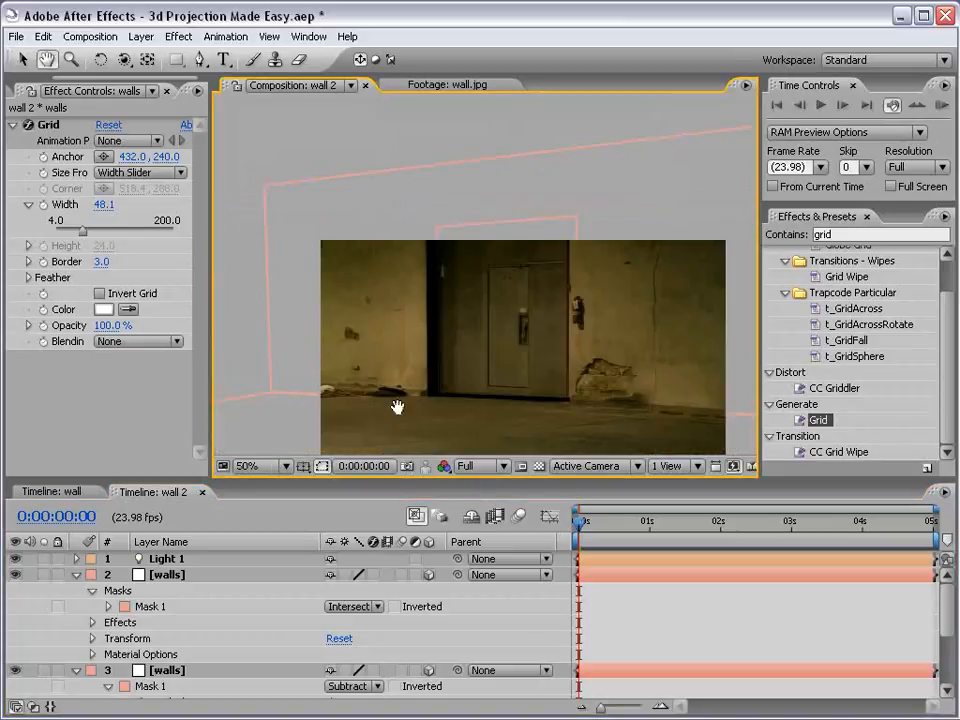
{"action": "left_click_drag", "start_coordinate": [396, 405], "coordinate": [391, 354]}
{"action": "key", "text": "c"}
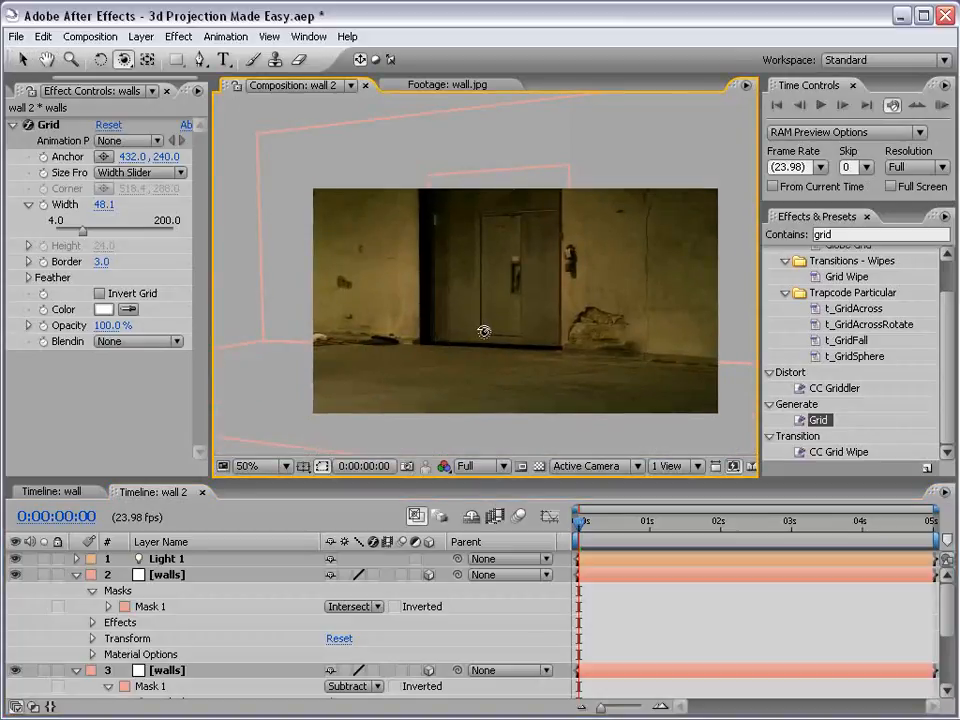
{"action": "left_click_drag", "start_coordinate": [474, 328], "coordinate": [417, 360]}
{"action": "key", "text": "v"}
{"action": "left_click", "coordinate": [333, 342]}
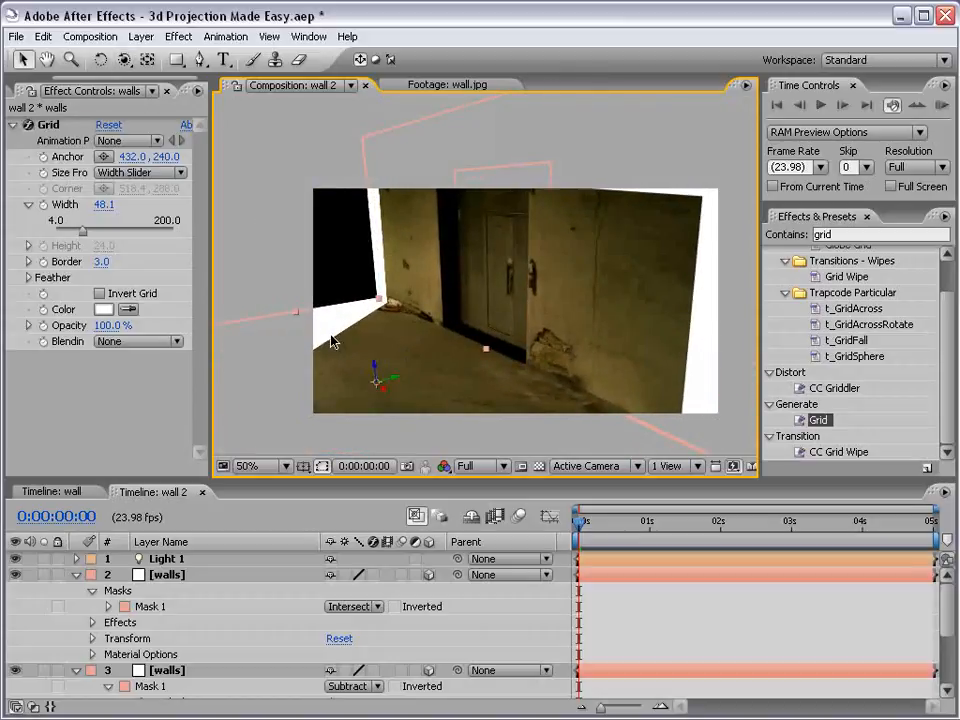
{"action": "mouse_move", "coordinate": [405, 378]}
{"action": "left_mouse_down"}
{"action": "mouse_move", "coordinate": [422, 371]}
{"action": "mouse_move", "coordinate": [411, 379]}
{"action": "mouse_move", "coordinate": [414, 369]}
{"action": "left_mouse_up"}
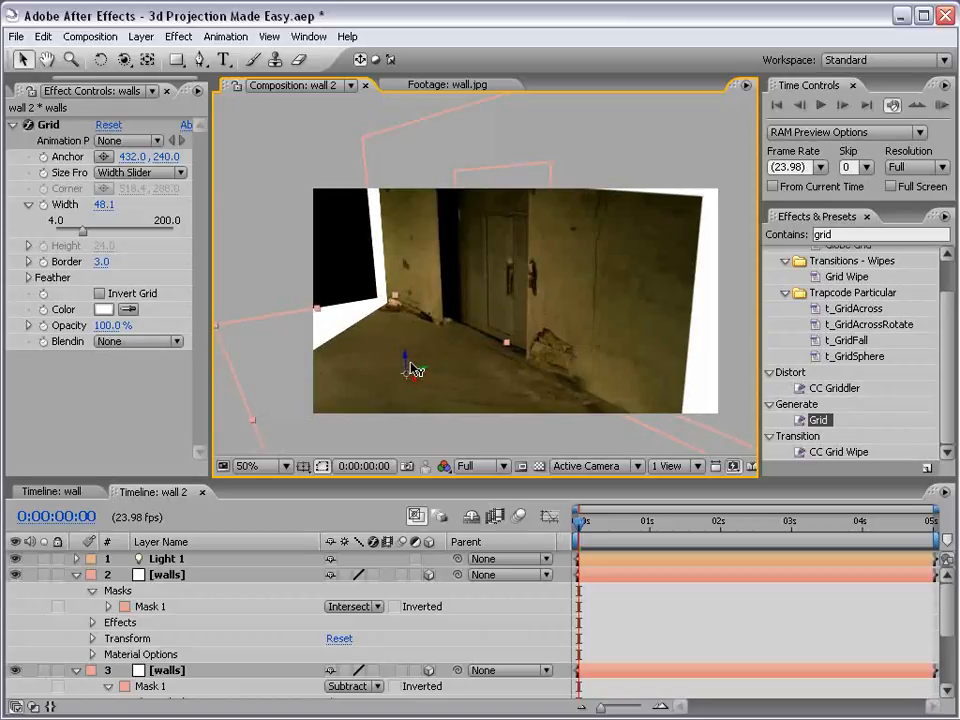
Step: Orbit Camera 1 back toward the front and examine the recessed doorway's depth and edges up close
{"action": "key", "text": "c"}
{"action": "left_click_drag", "start_coordinate": [374, 326], "coordinate": [429, 326]}
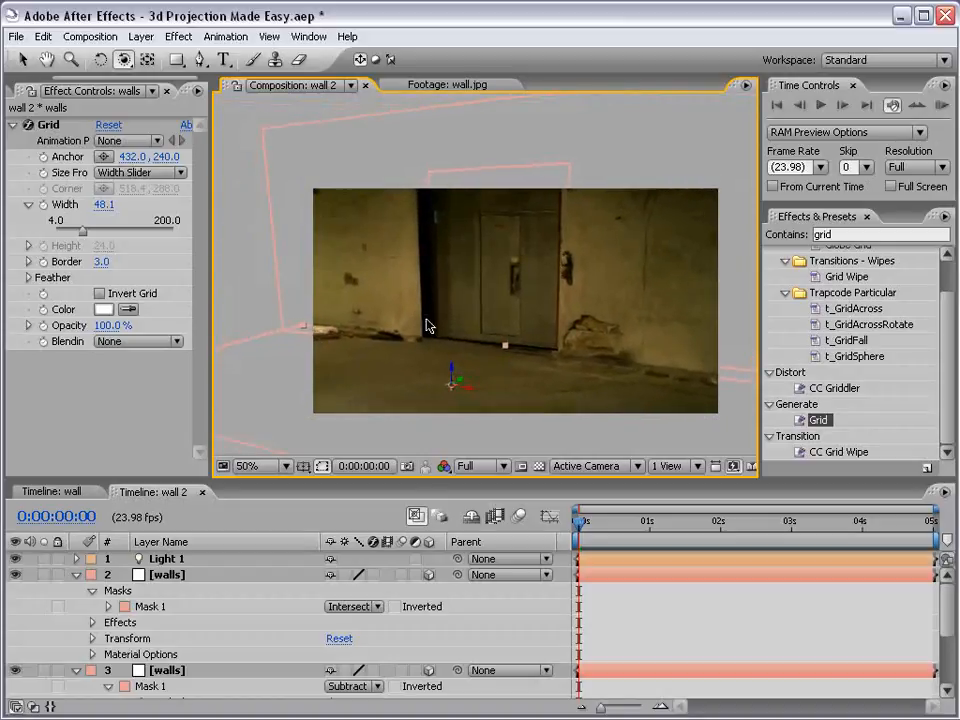
{"action": "key", "text": "v"}
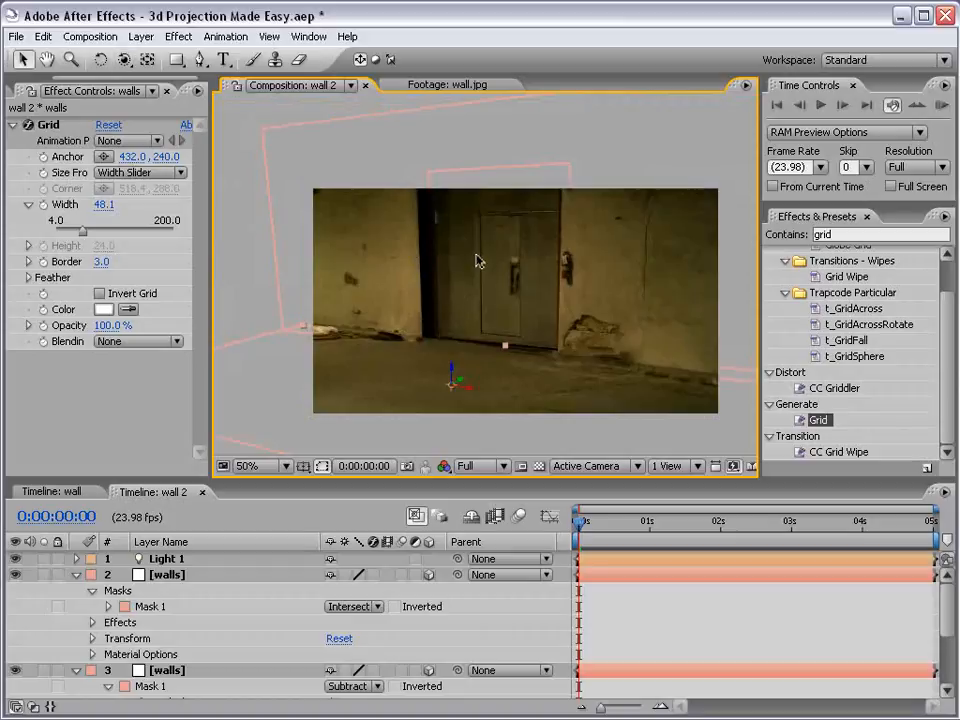
{"action": "left_click", "coordinate": [480, 257]}
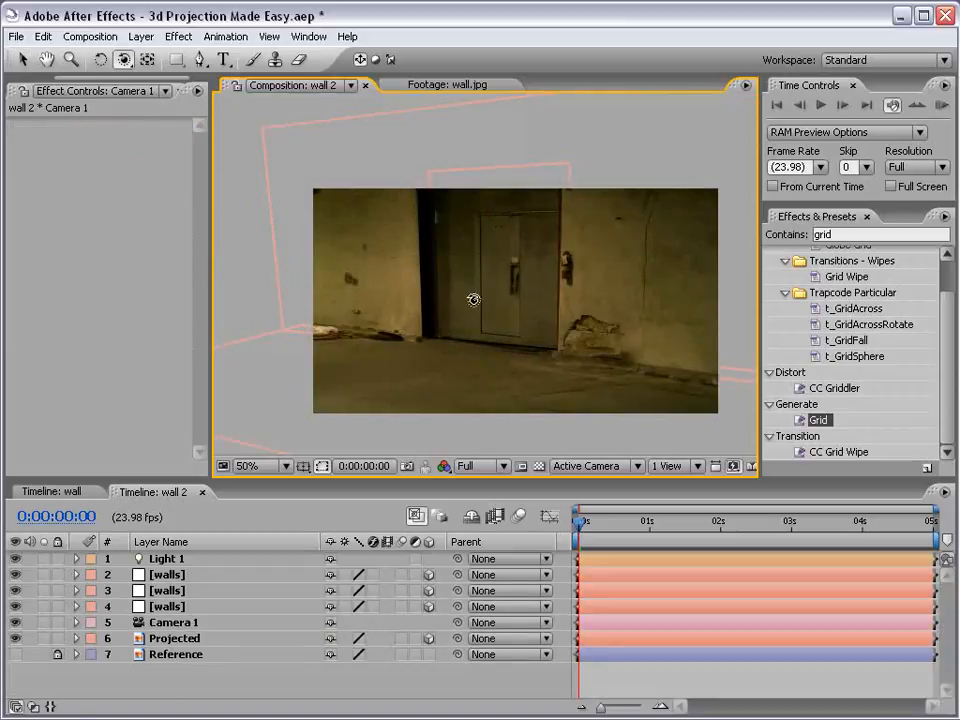
{"action": "left_click_drag", "start_coordinate": [471, 298], "coordinate": [568, 255]}
{"action": "scroll", "coordinate": [628, 260], "scroll_direction": "up", "scroll_amount": 1}
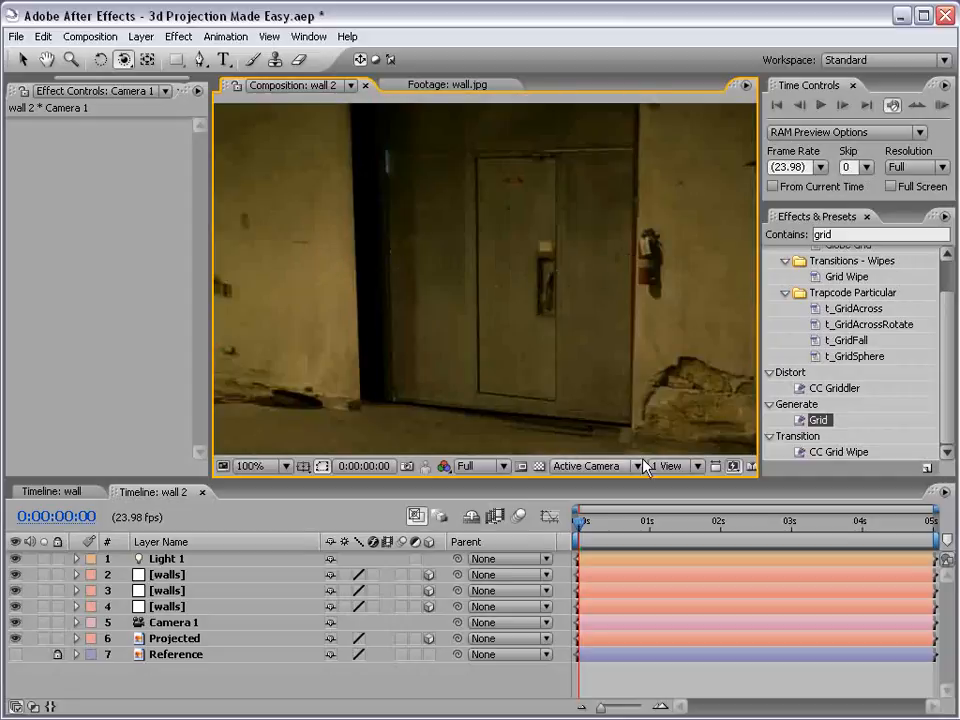
{"action": "scroll", "coordinate": [452, 316], "scroll_direction": "down", "scroll_amount": 1}
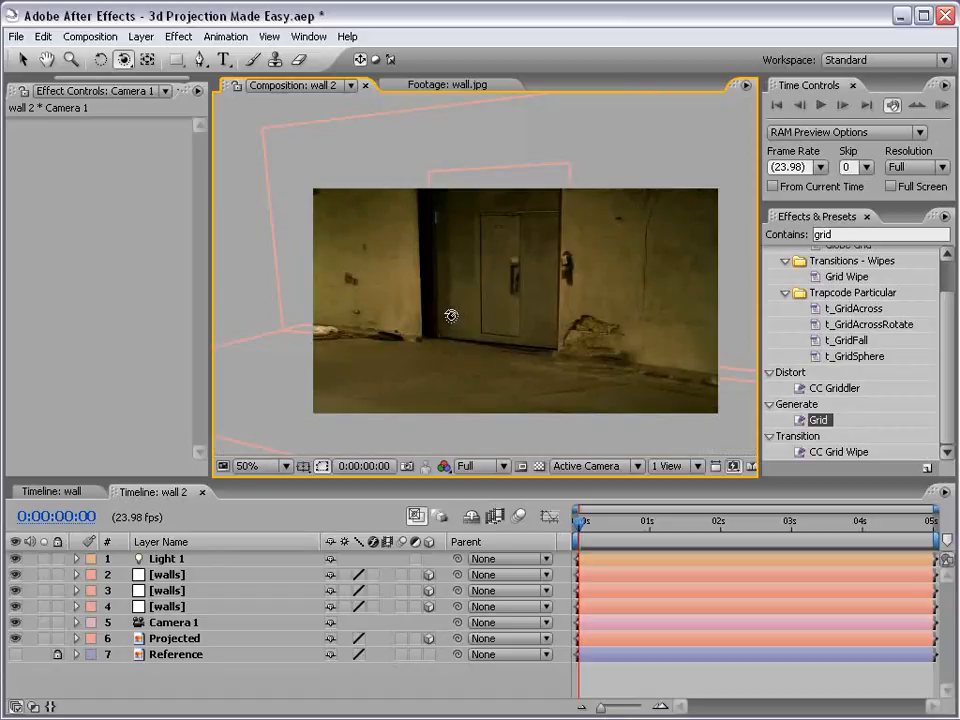
Step: Delete the recessed duplicate of the walls solid
{"action": "key", "text": "v"}
{"action": "left_click", "coordinate": [167, 590]}
{"action": "left_click", "coordinate": [167, 574]}
{"action": "key", "text": "Delete"}
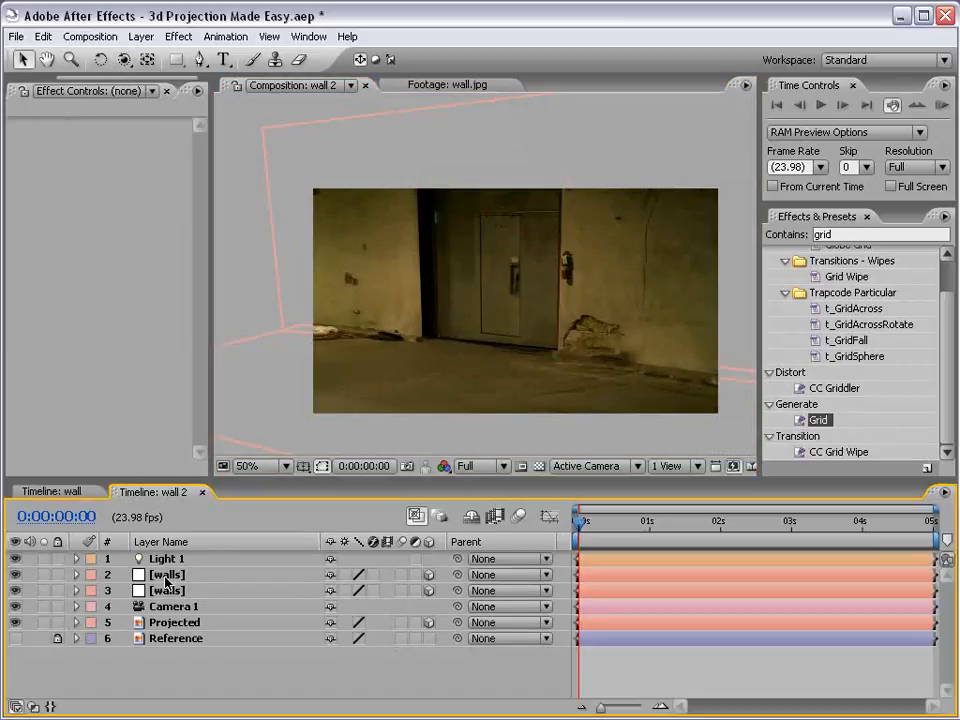
Step: Delete the doorway mask from the upright walls solid
{"action": "left_click", "coordinate": [166, 579]}
{"action": "key", "text": "m"}
{"action": "key", "text": "m"}
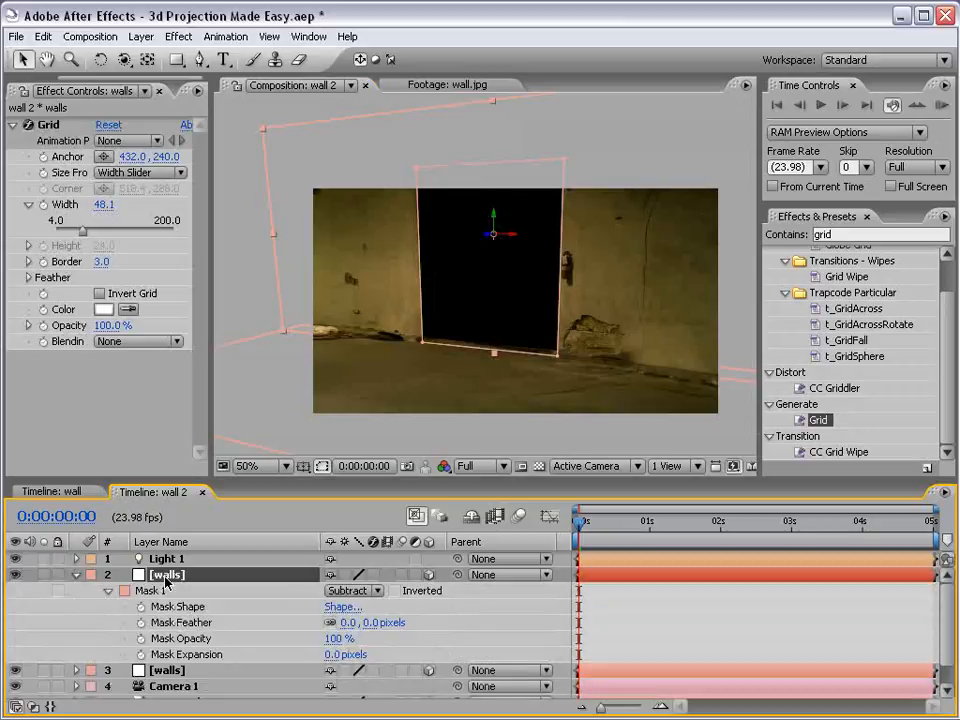
{"action": "left_click", "coordinate": [160, 590]}
{"action": "key", "text": "Delete"}
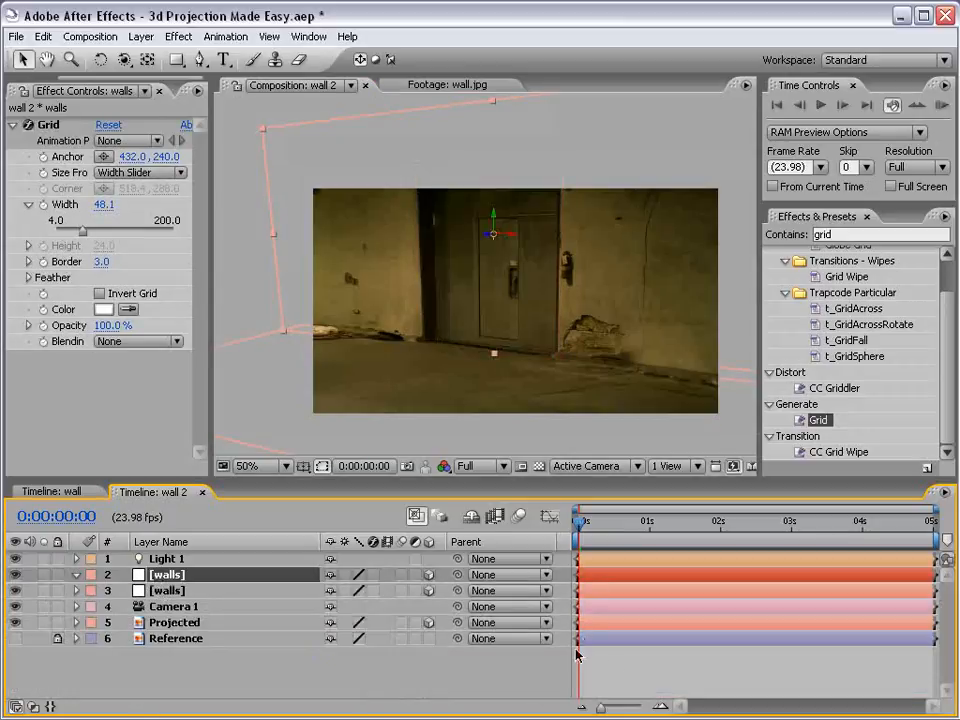
Step: Orbit Camera 1 to a lower, more frontal angle and dolly in until the projected photo fills the frame
{"action": "key", "text": "c"}
{"action": "left_click_drag", "start_coordinate": [542, 319], "coordinate": [548, 334]}
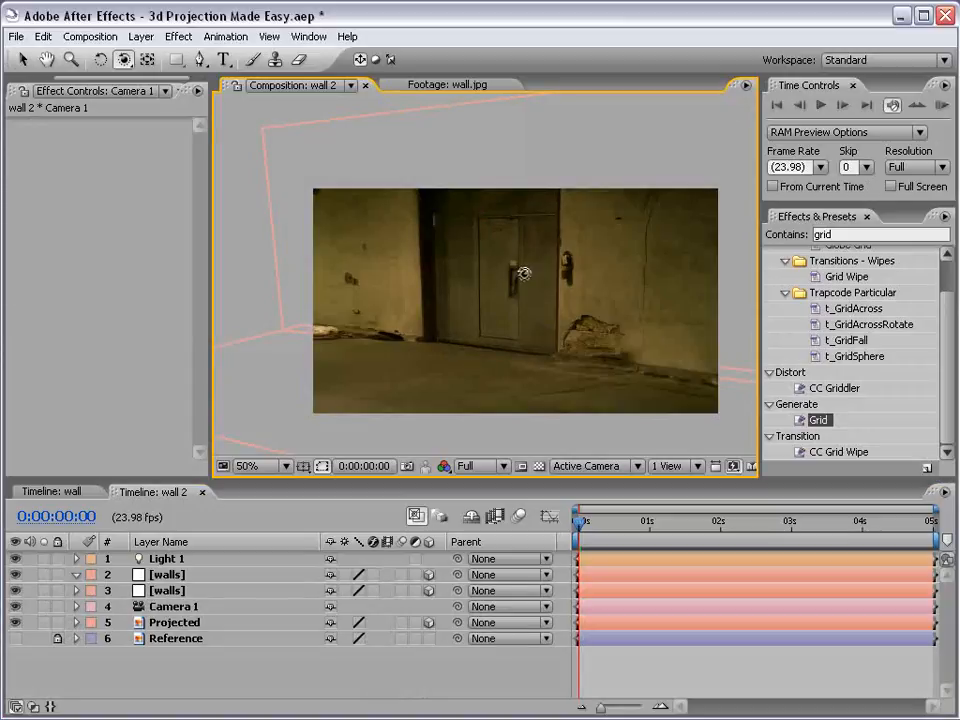
{"action": "left_click_drag", "start_coordinate": [459, 349], "coordinate": [474, 336]}
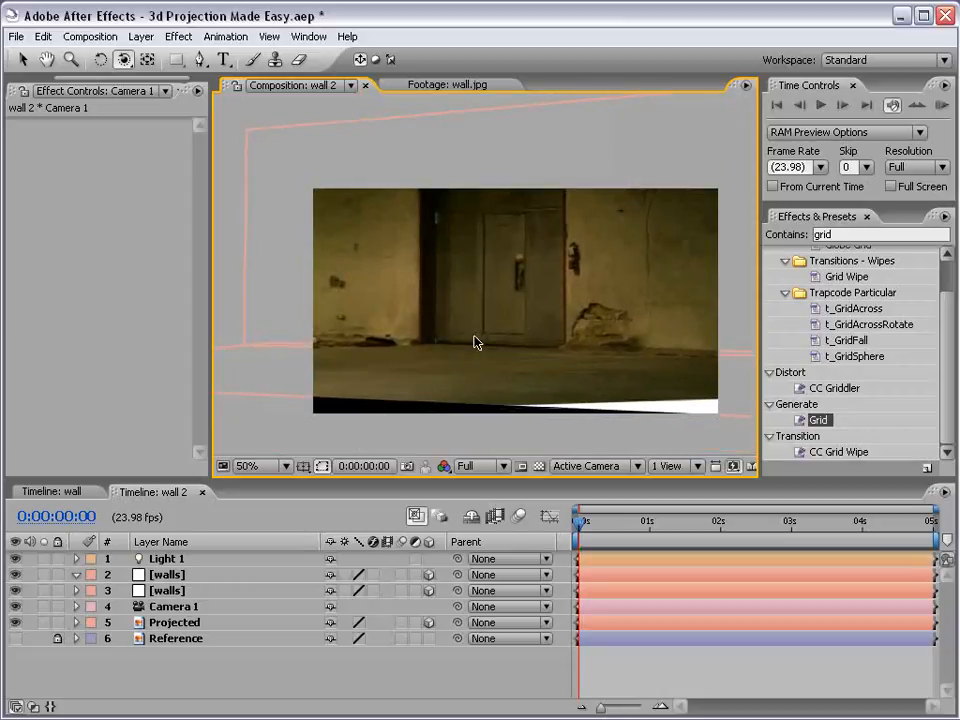
{"action": "key", "text": "c"}
{"action": "key", "text": "c"}
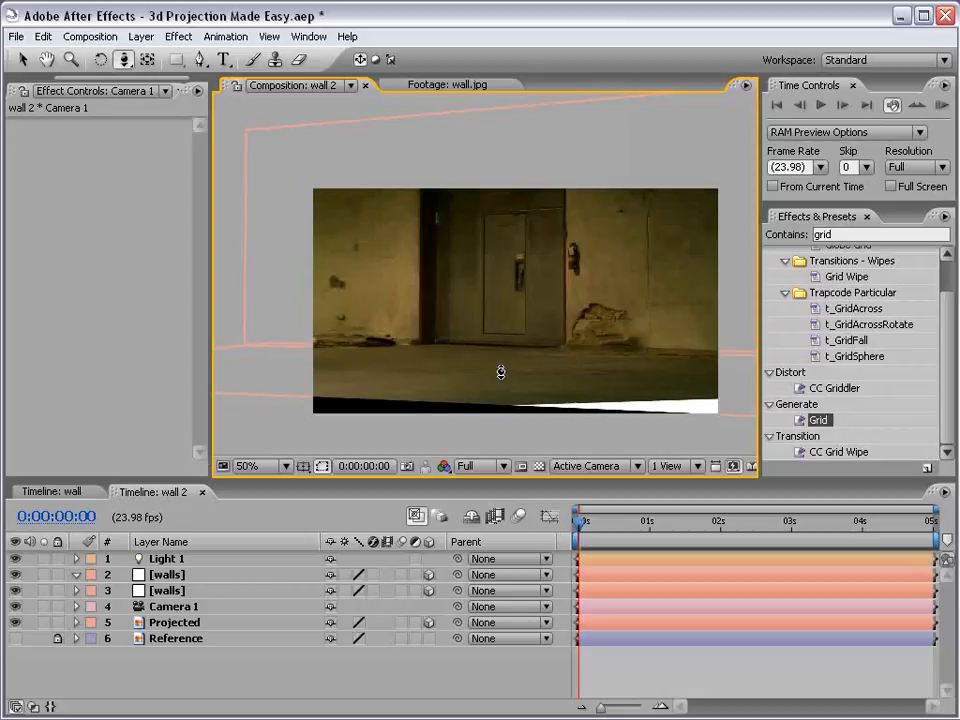
{"action": "left_click_drag", "start_coordinate": [501, 371], "coordinate": [506, 360]}
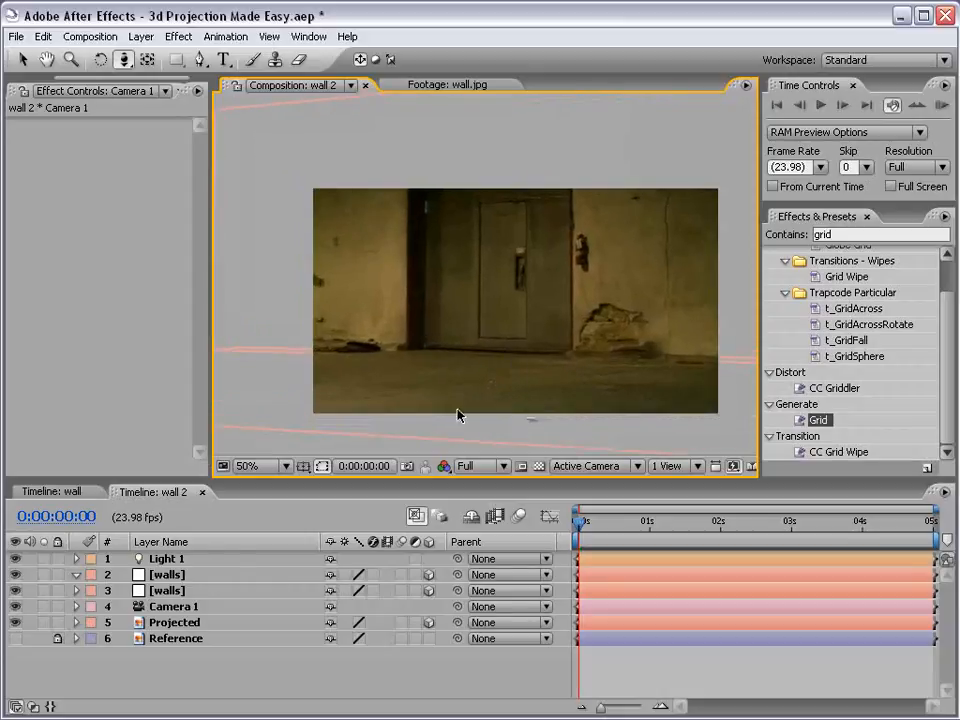
Step: Keyframe Camera 1's Point of Interest and Position for a dolly toward the door from 0 to 2 seconds, with Easy Ease on all keyframes
{"action": "left_click", "coordinate": [75, 606]}
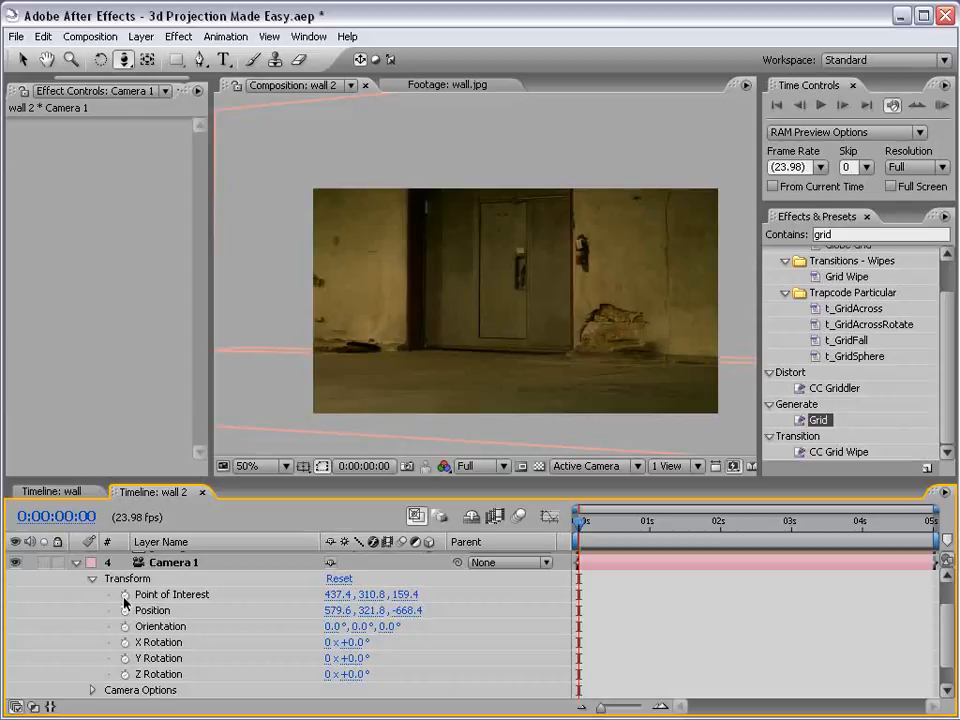
{"action": "left_click", "coordinate": [124, 595]}
{"action": "left_click", "coordinate": [124, 610]}
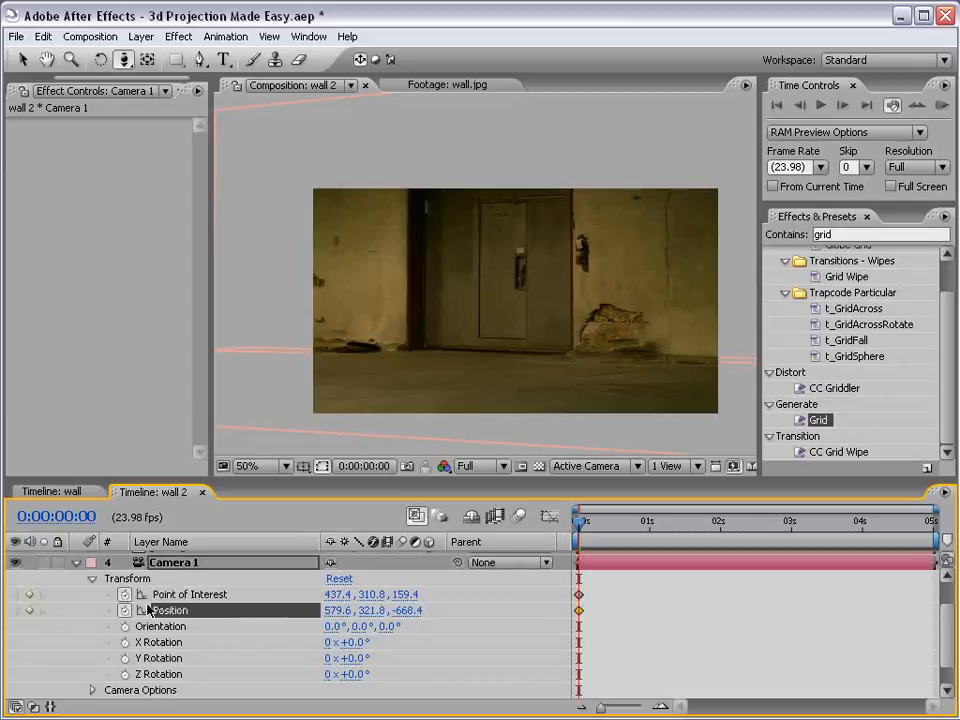
{"action": "left_click_drag", "start_coordinate": [580, 520], "coordinate": [720, 541]}
{"action": "left_click_drag", "start_coordinate": [474, 357], "coordinate": [489, 332]}
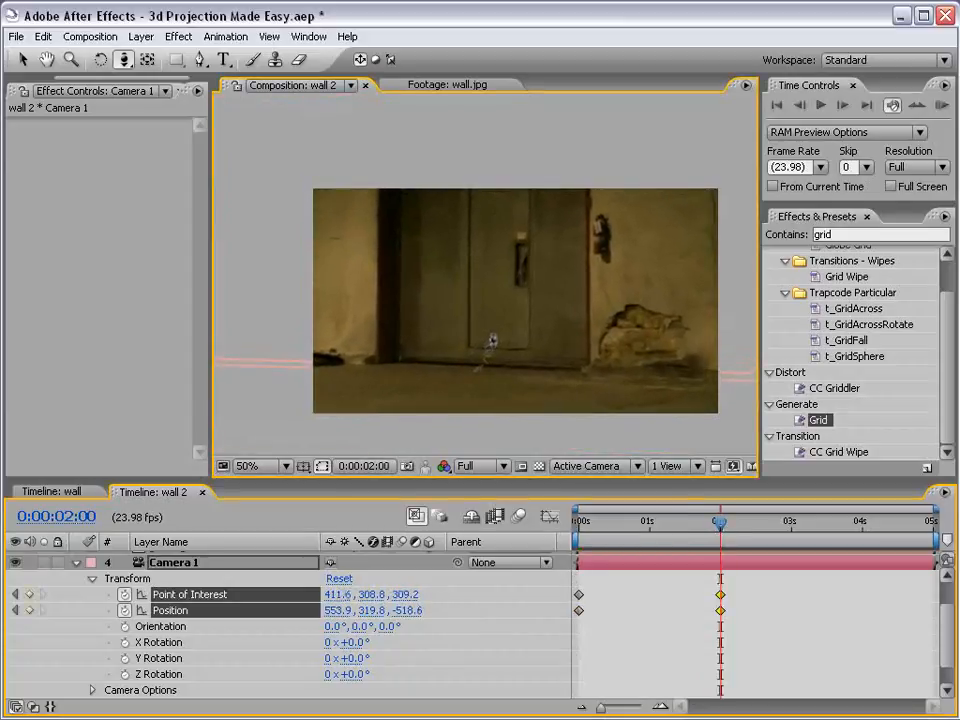
{"action": "left_click_drag", "start_coordinate": [617, 591], "coordinate": [569, 628]}
{"action": "key", "text": "F9"}
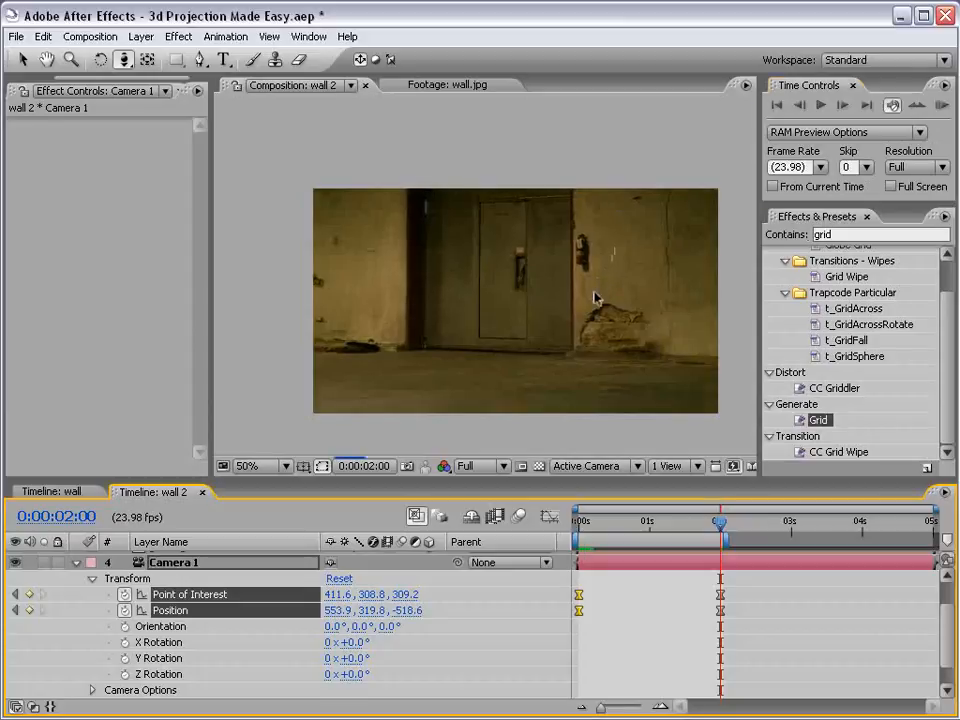
Step: Preview the camera push-in and remove all Point of Interest and Position keyframes from Camera 1
{"action": "key", "text": "KP_0"}
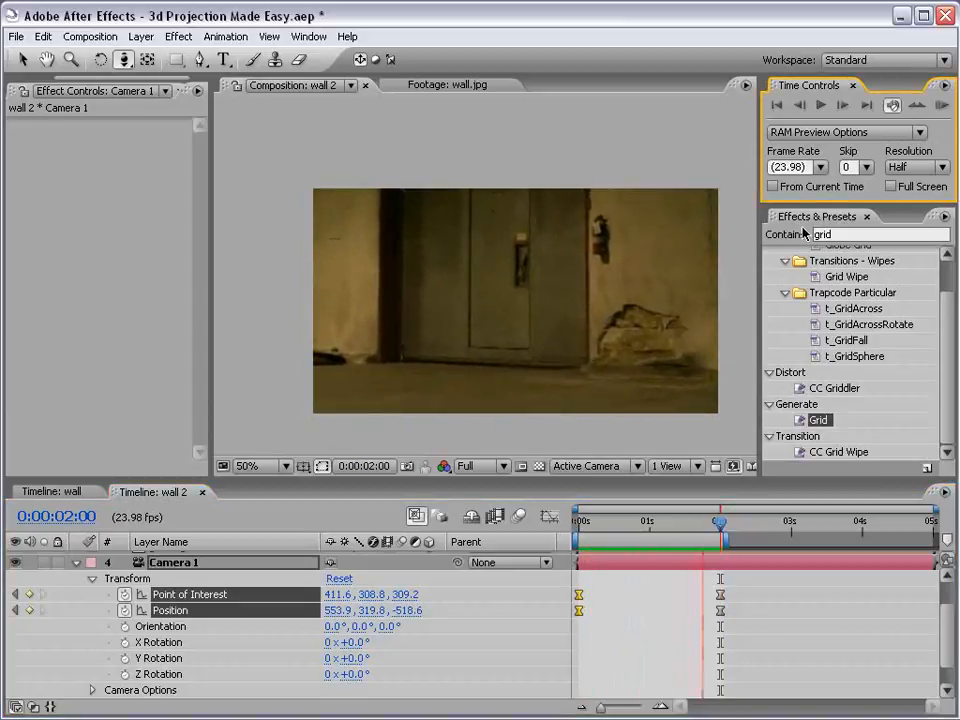
{"action": "key", "text": "space"}
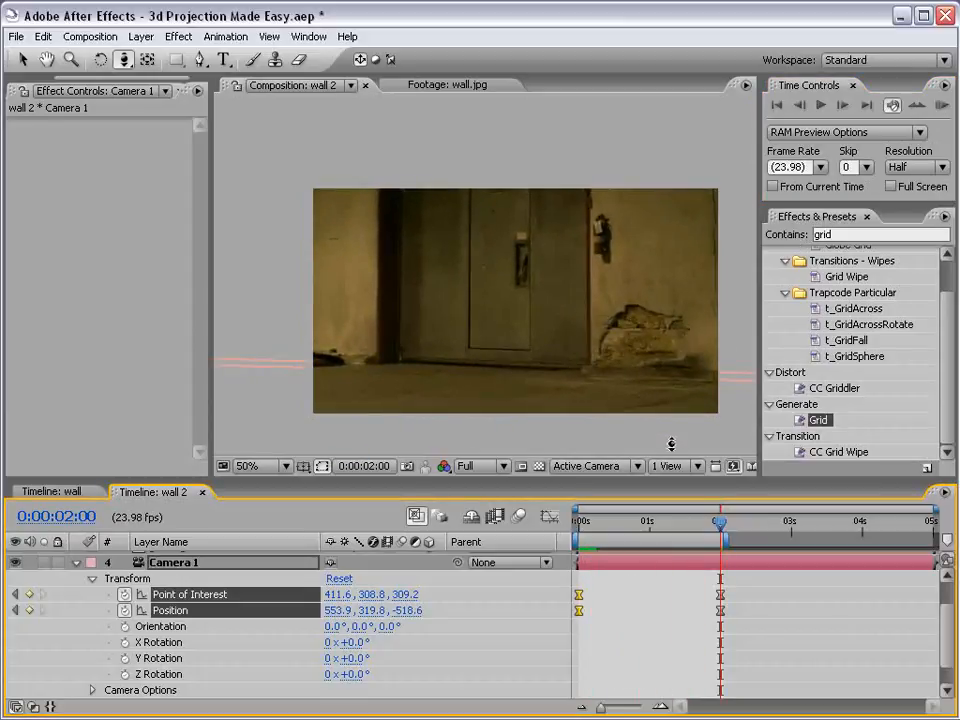
{"action": "key", "text": "v"}
{"action": "left_click_drag", "start_coordinate": [697, 590], "coordinate": [738, 625]}
{"action": "key", "text": "Delete"}
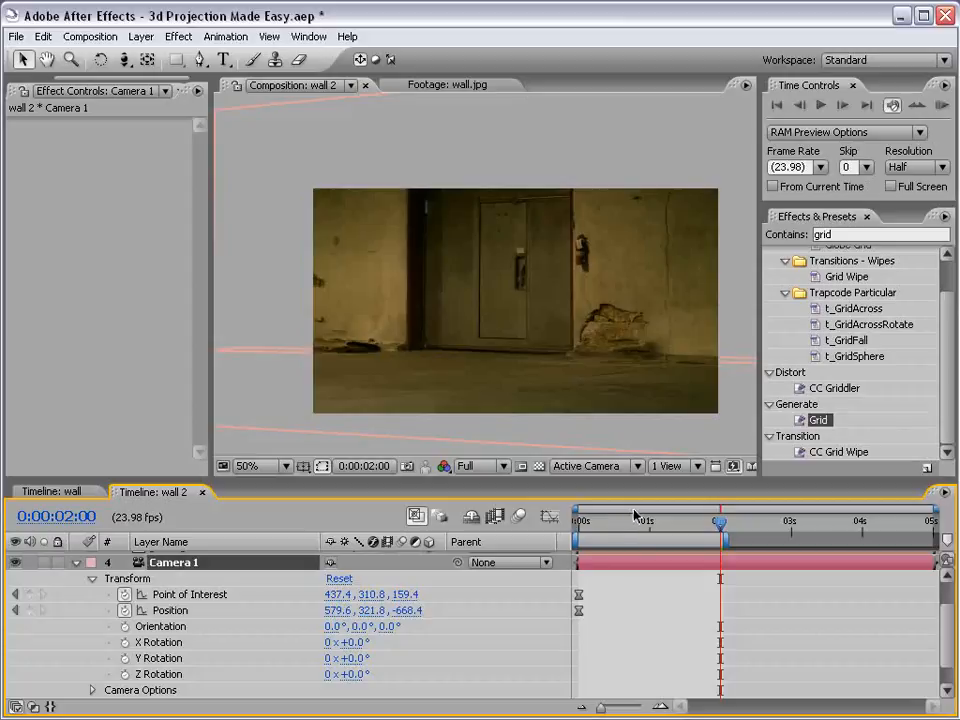
{"action": "left_click_drag", "start_coordinate": [634, 514], "coordinate": [578, 514]}
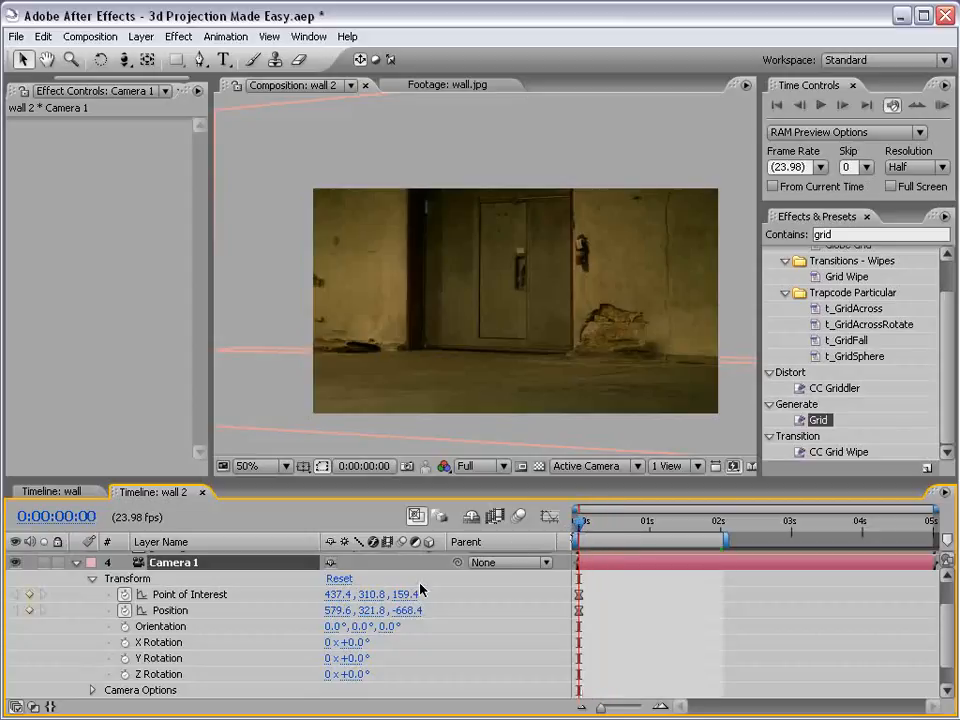
{"action": "left_click_drag", "start_coordinate": [126, 595], "coordinate": [126, 610]}
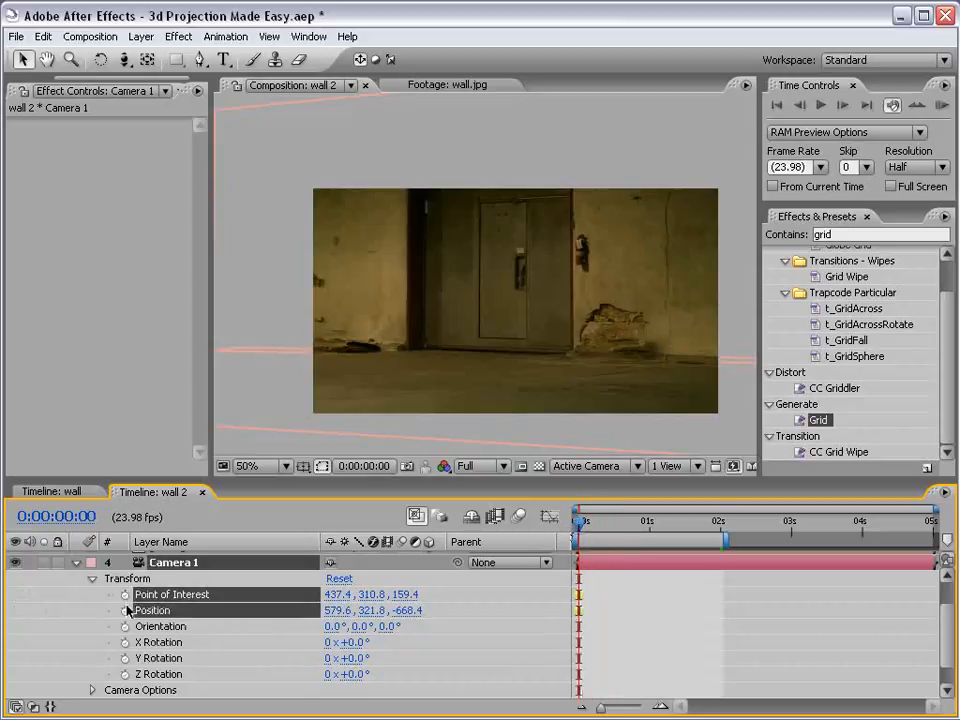
Step: Dolly Camera 1 closer to the door at the first frame, to a Position of about 549.8, 319.5, -494.9
{"action": "left_click", "coordinate": [660, 604]}
{"action": "key", "text": "c"}
{"action": "left_click_drag", "start_coordinate": [496, 361], "coordinate": [499, 326]}
{"action": "key", "text": "F2"}
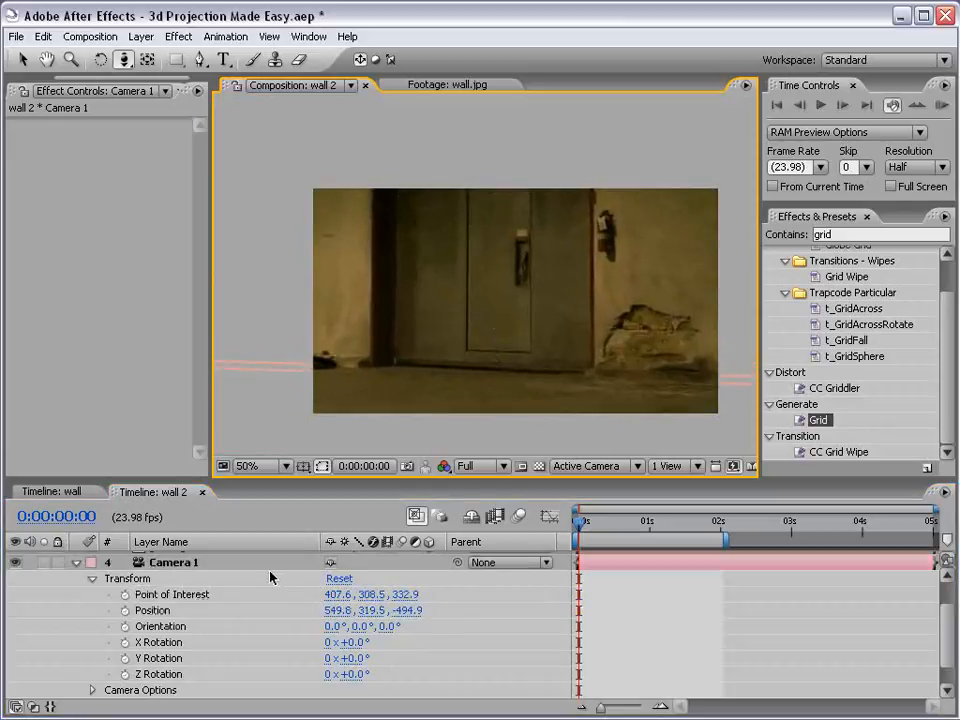
Step: Widen Camera 1's lens by setting its Zoom to about 516 pixels in the Camera Options
{"action": "key", "text": "h"}
{"action": "left_click_drag", "start_coordinate": [264, 648], "coordinate": [262, 620]}
{"action": "left_click", "coordinate": [92, 661]}
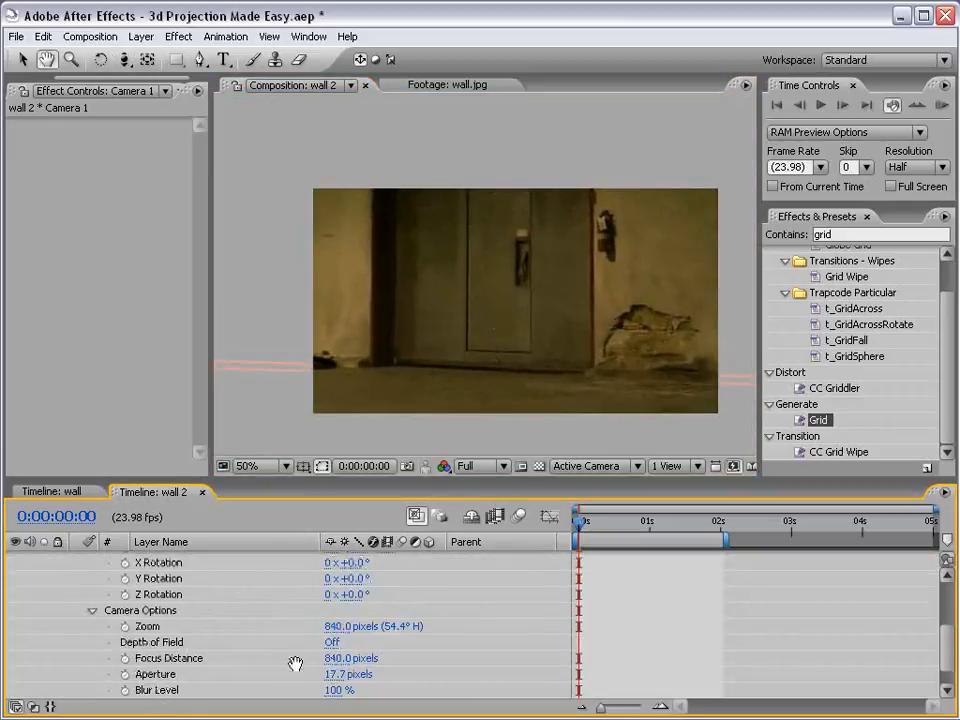
{"action": "left_click_drag", "start_coordinate": [295, 664], "coordinate": [214, 621]}
{"action": "left_click_drag", "start_coordinate": [328, 609], "coordinate": [30, 607]}
{"action": "key", "text": "c"}
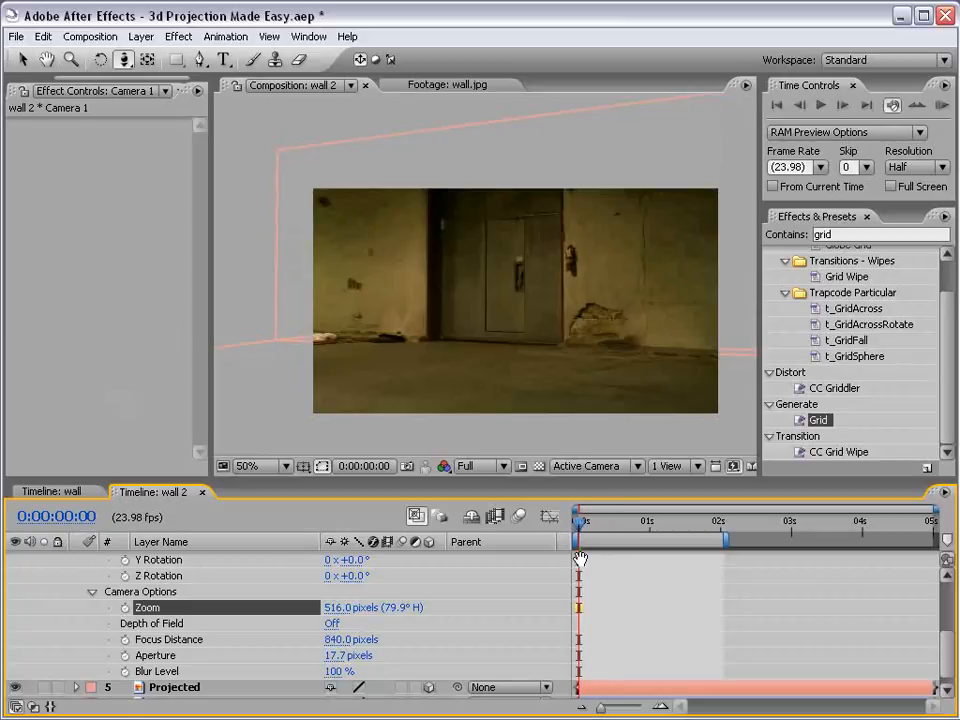
Step: Keyframe Camera 1's Point of Interest and Position at 0 seconds and, dollied in to a Position of about 532.2, 318.2, -392.4, at 0:00:01:21
{"action": "scroll", "coordinate": [575, 590], "scroll_direction": "up", "scroll_amount": 3}
{"action": "left_click", "coordinate": [124, 595]}
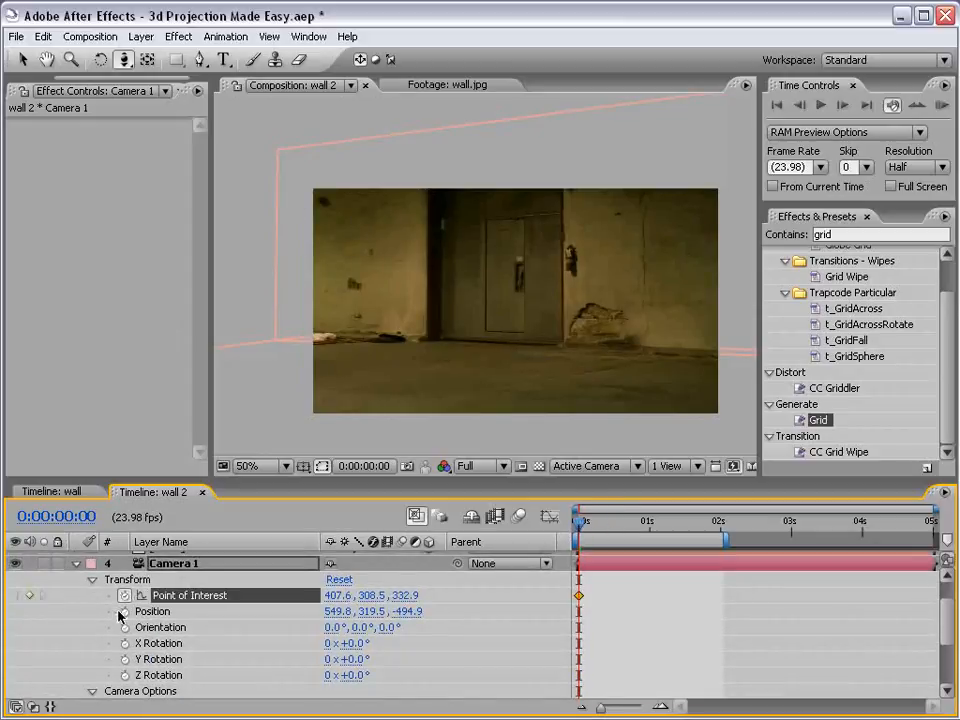
{"action": "left_click", "coordinate": [124, 611]}
{"action": "left_click_drag", "start_coordinate": [578, 521], "coordinate": [713, 521]}
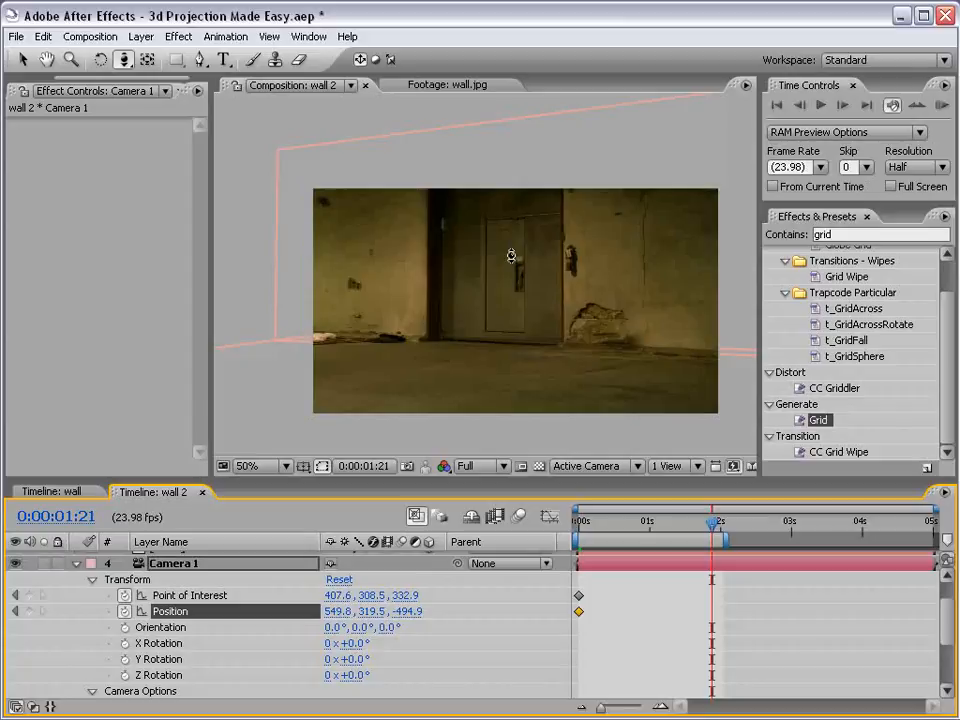
{"action": "key", "text": "c"}
{"action": "key", "text": "c"}
{"action": "key", "text": "c"}
{"action": "left_click_drag", "start_coordinate": [534, 358], "coordinate": [547, 347]}
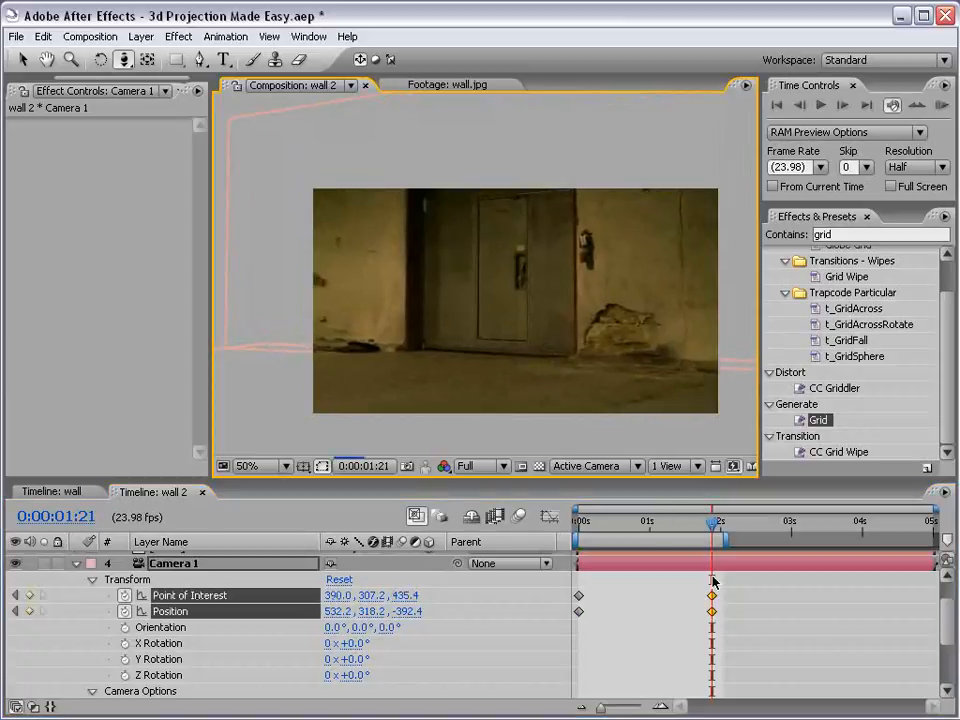
Step: Apply Easy Ease to all of Camera 1's keyframes and preview the wide-lens camera move
{"action": "left_click_drag", "start_coordinate": [628, 577], "coordinate": [575, 619]}
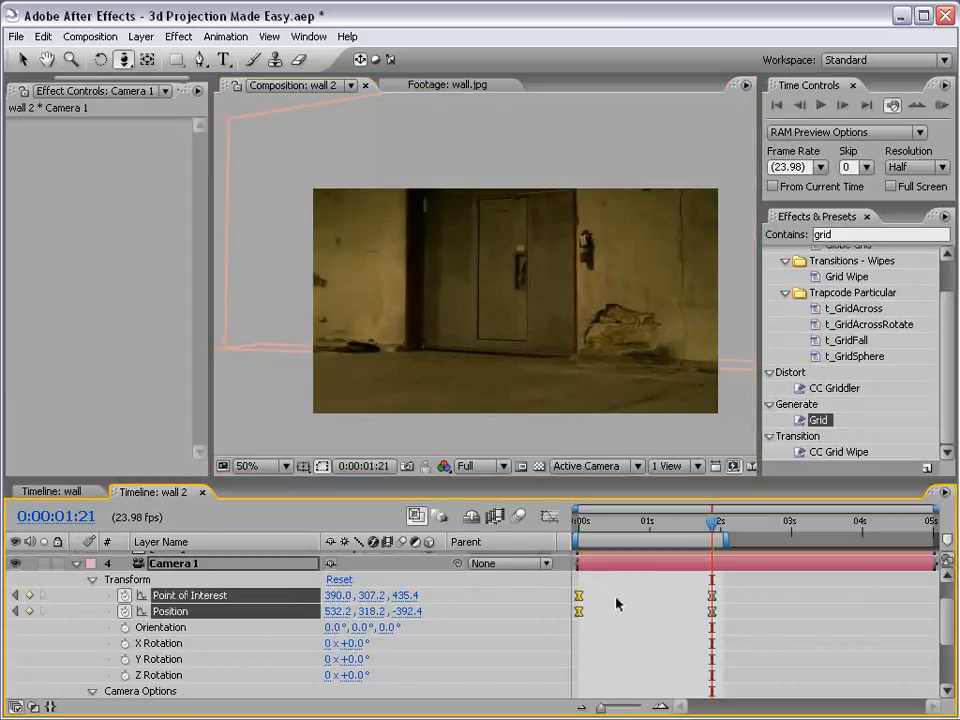
{"action": "key", "text": "v"}
{"action": "key", "text": "KP_0"}
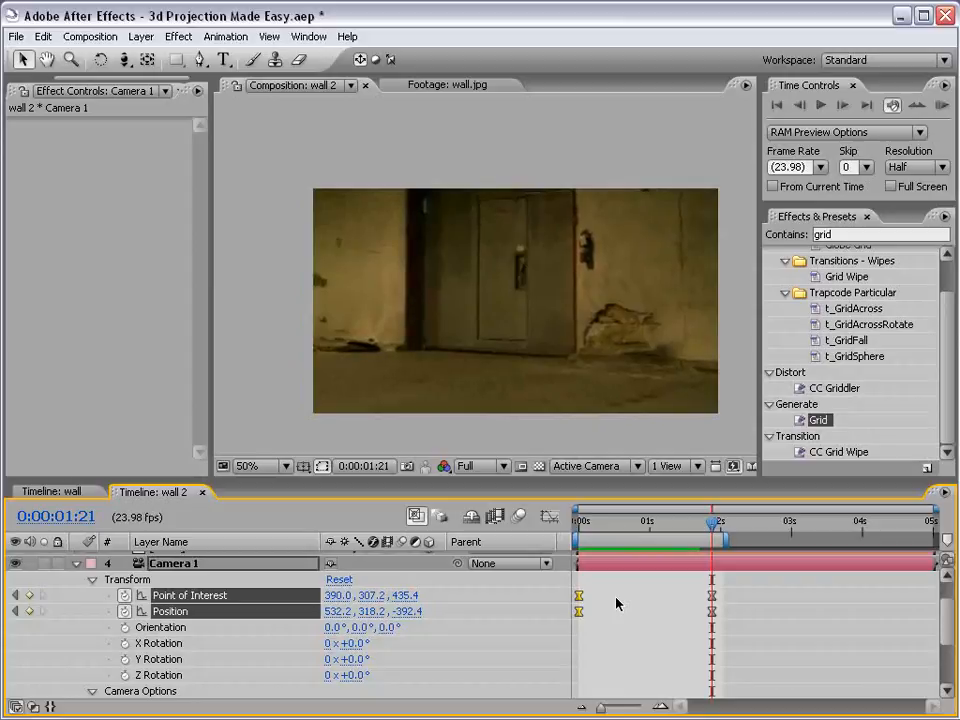
{"action": "key", "text": "space"}
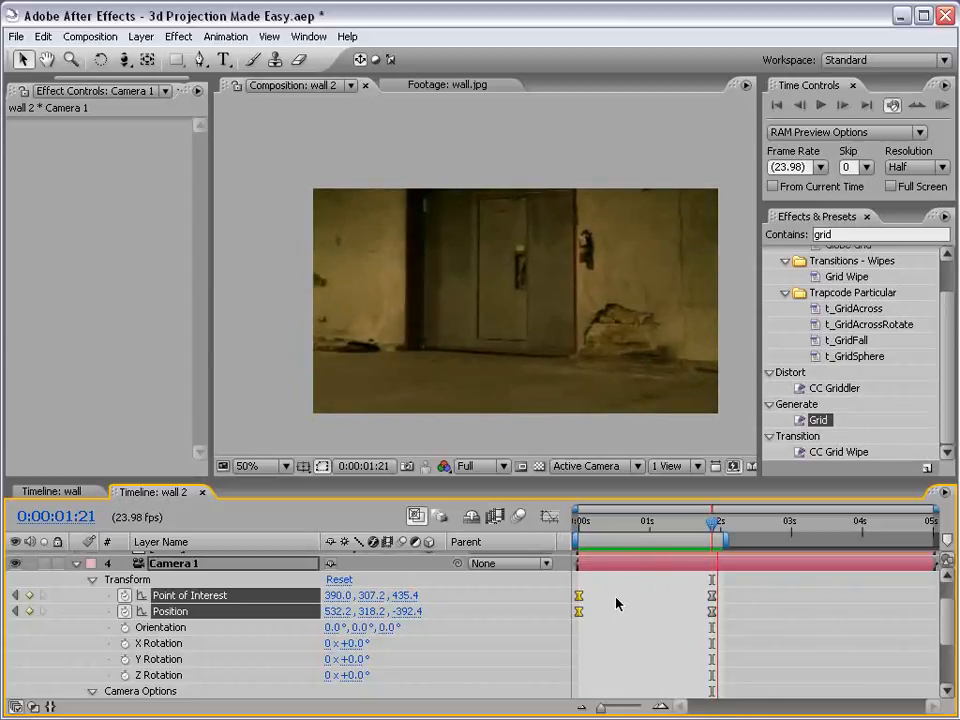
Step: Dolly Camera 1 slightly closer at the first frame, to a Position of about 545.8, 319.2, -471.3
{"action": "mouse_move", "coordinate": [579, 521]}
{"action": "left_mouse_down"}
{"action": "mouse_move", "coordinate": [632, 523]}
{"action": "mouse_move", "coordinate": [577, 523]}
{"action": "left_mouse_up"}
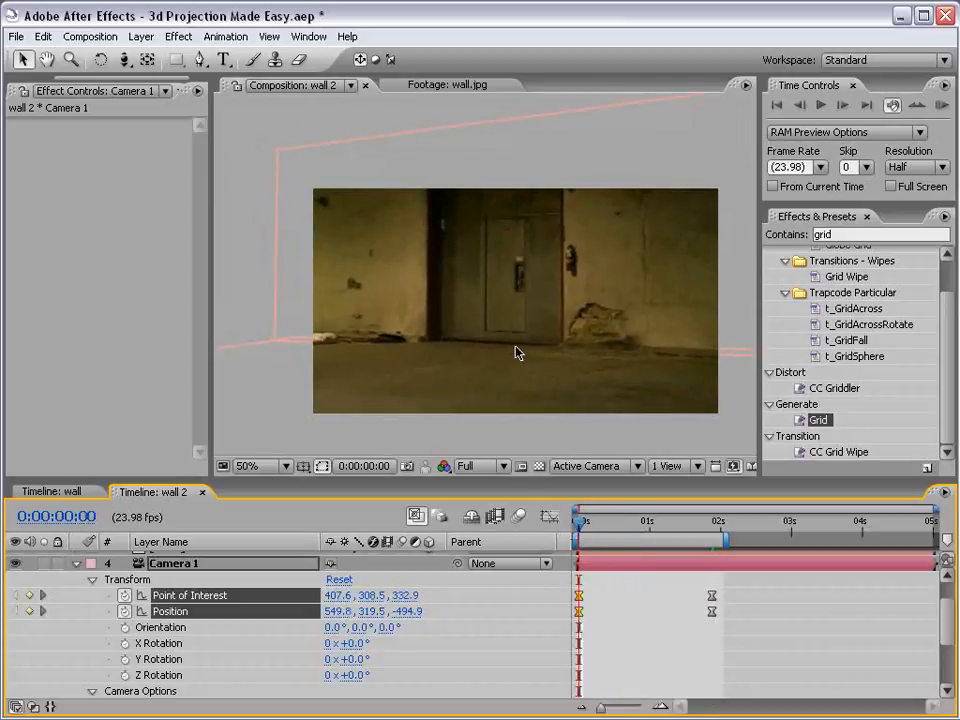
{"action": "key", "text": "c"}
{"action": "mouse_move", "coordinate": [501, 341]}
{"action": "left_mouse_down"}
{"action": "mouse_move", "coordinate": [500, 376]}
{"action": "mouse_move", "coordinate": [519, 349]}
{"action": "left_mouse_up"}
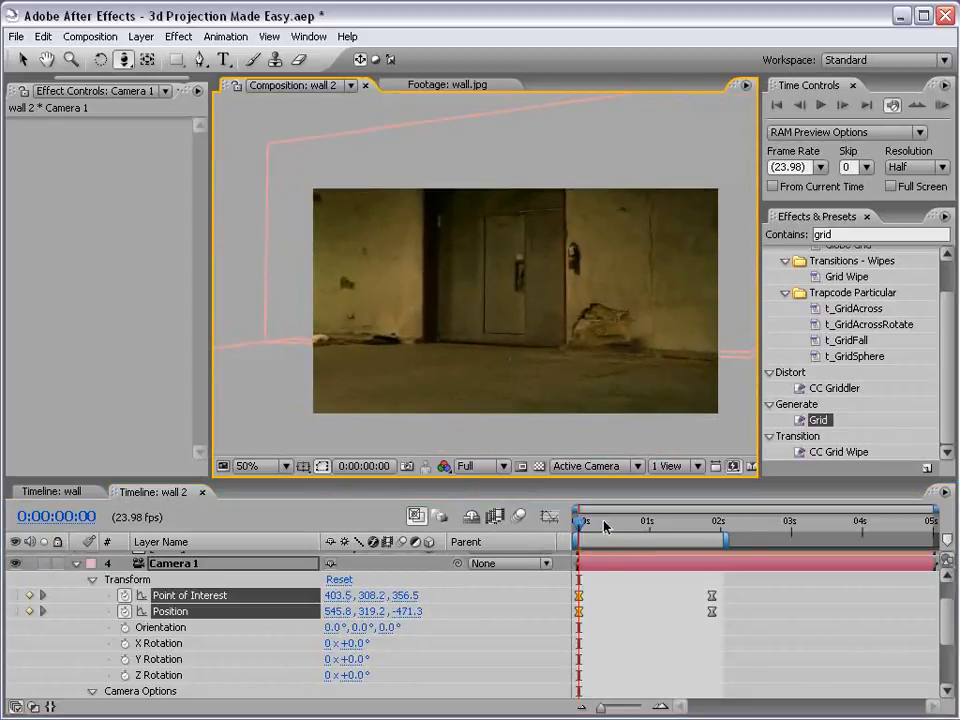
Step: Orbit and track Camera 1 at the first frame for an angled start, with Position about 666.8, 313.2, -442.0 and Point of Interest about 404.0, 346.2, 355.1
{"action": "left_click_drag", "start_coordinate": [606, 521], "coordinate": [572, 528]}
{"action": "key", "text": "c"}
{"action": "key", "text": "c"}
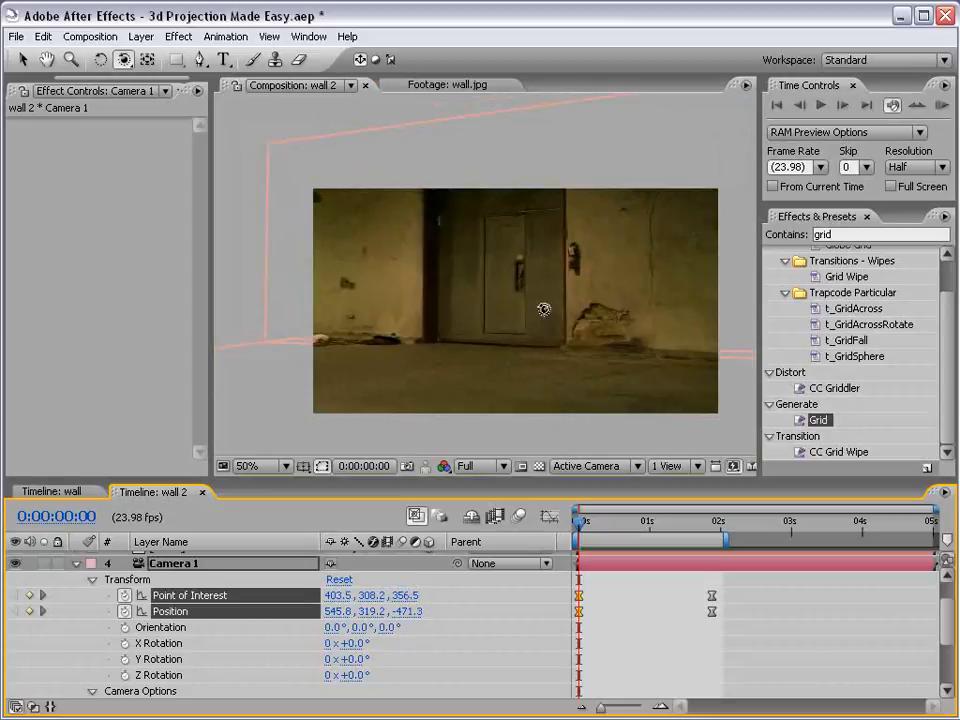
{"action": "key", "text": "c"}
{"action": "left_click_drag", "start_coordinate": [585, 323], "coordinate": [542, 305]}
{"action": "key", "text": "c"}
{"action": "key", "text": "c"}
{"action": "key", "text": "c"}
{"action": "key", "text": "c"}
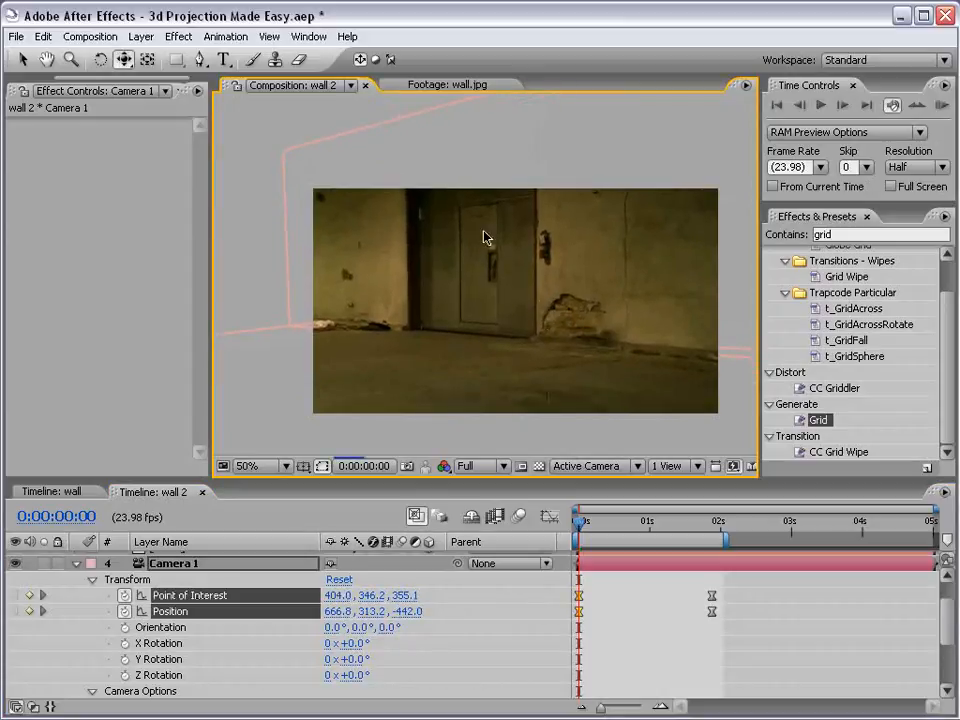
Step: Scrub to 0:00:01:05 and preview the camera move from the angled start
{"action": "left_click", "coordinate": [585, 522]}
{"action": "left_click_drag", "start_coordinate": [585, 522], "coordinate": [665, 521]}
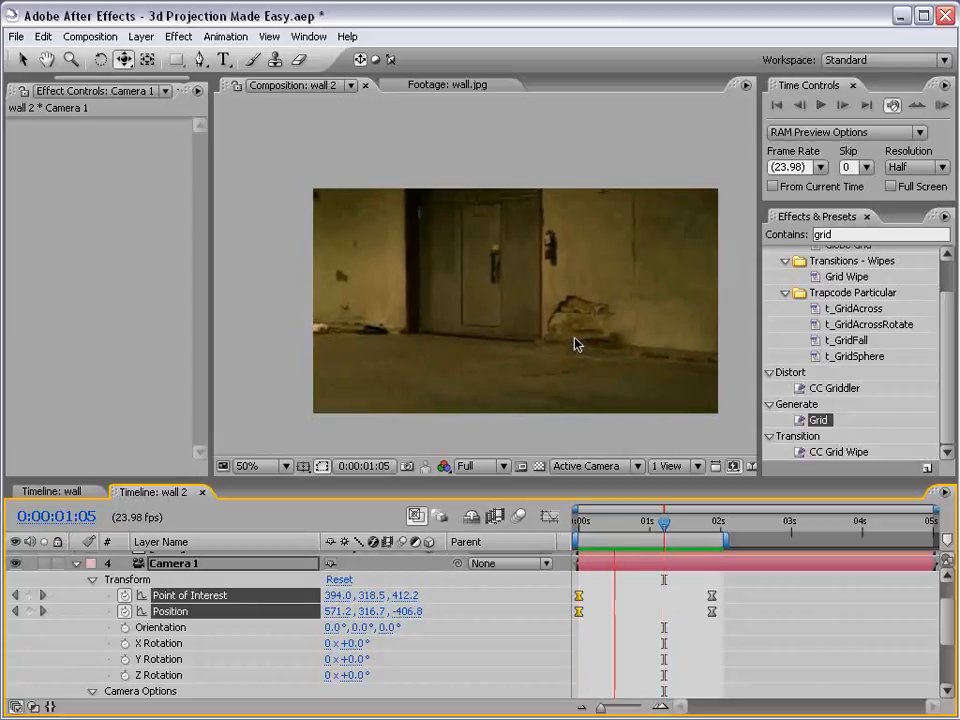
{"action": "key", "text": "space"}
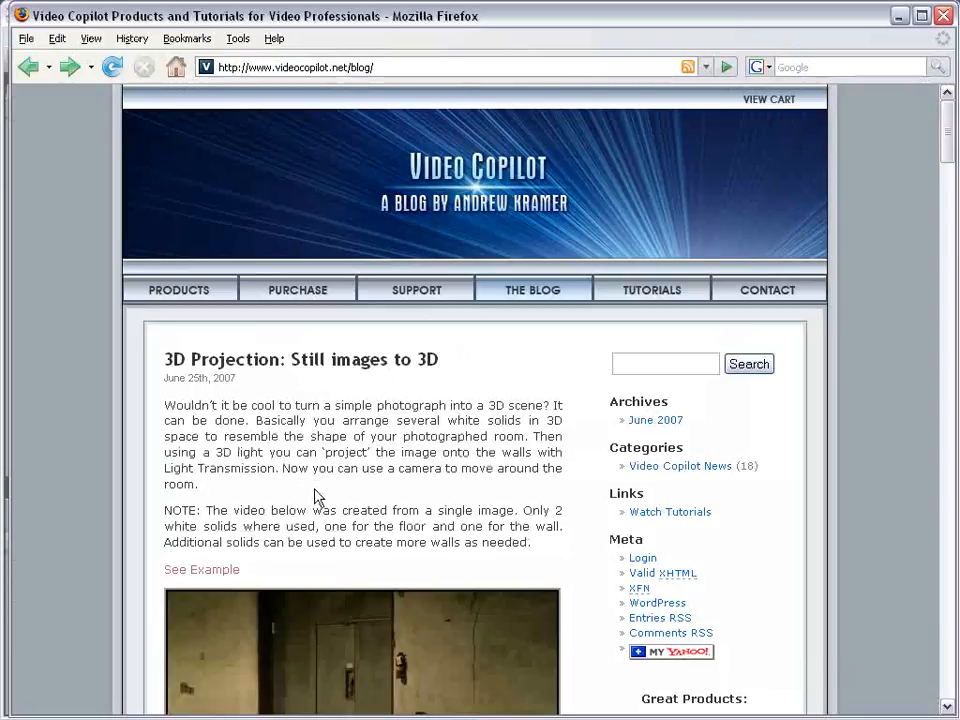
Step: Switch to Firefox and look through the Video Copilot blog's 3D projection post and the product listings on the Purchase page
{"action": "scroll", "coordinate": [420, 518], "scroll_direction": "down", "scroll_amount": 3}
{"action": "scroll", "coordinate": [460, 545], "scroll_direction": "up", "scroll_amount": 3}
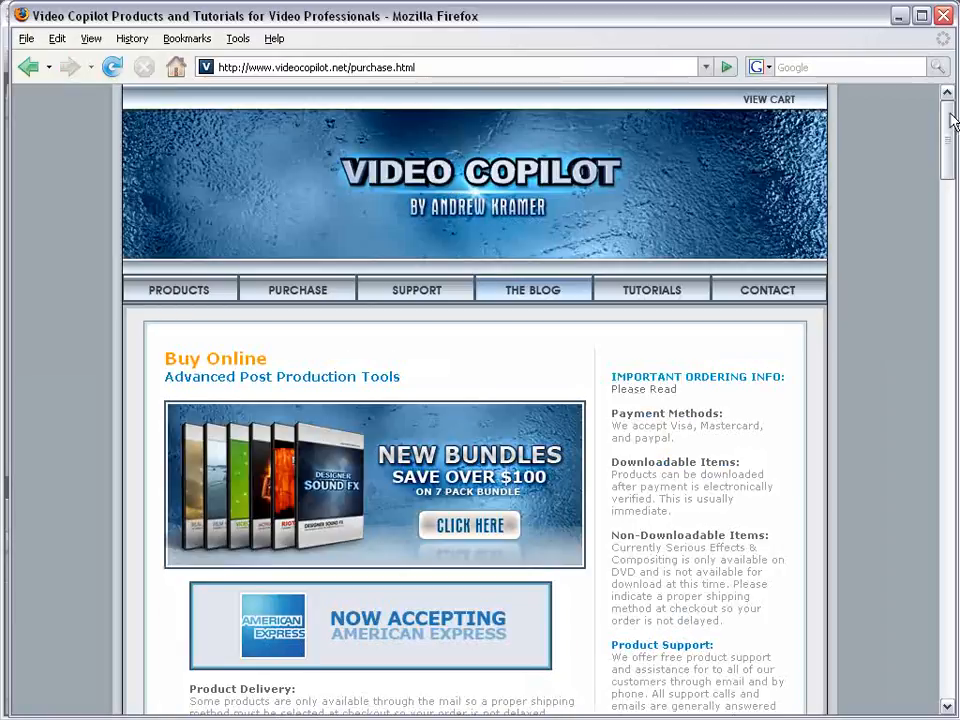
{"action": "left_click_drag", "start_coordinate": [949, 110], "coordinate": [947, 163]}
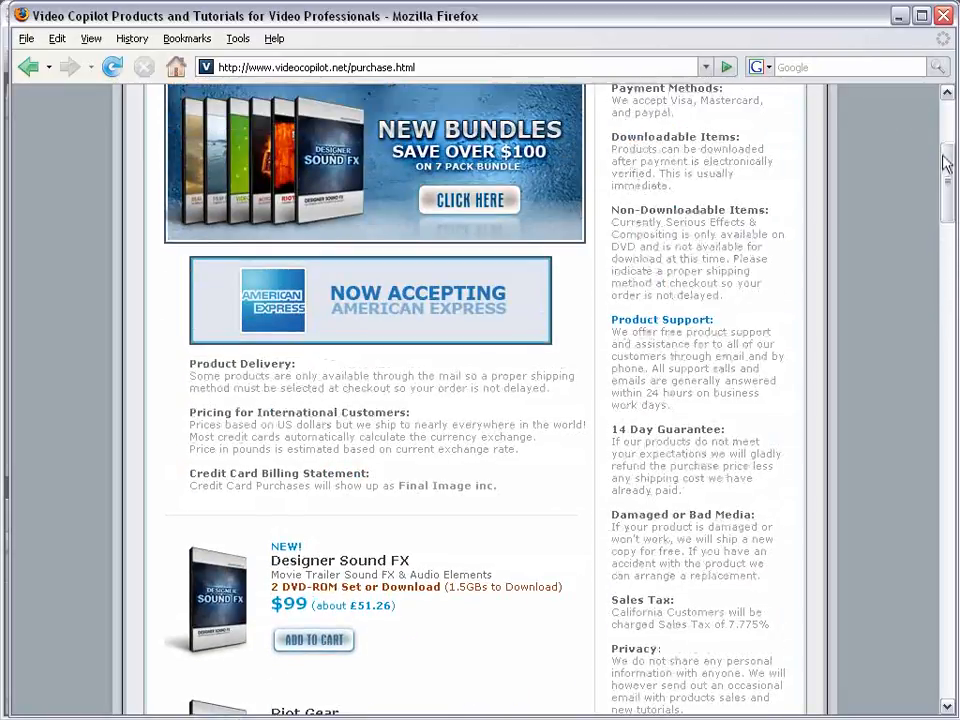
{"action": "scroll", "coordinate": [945, 163], "scroll_direction": "up", "scroll_amount": 5}
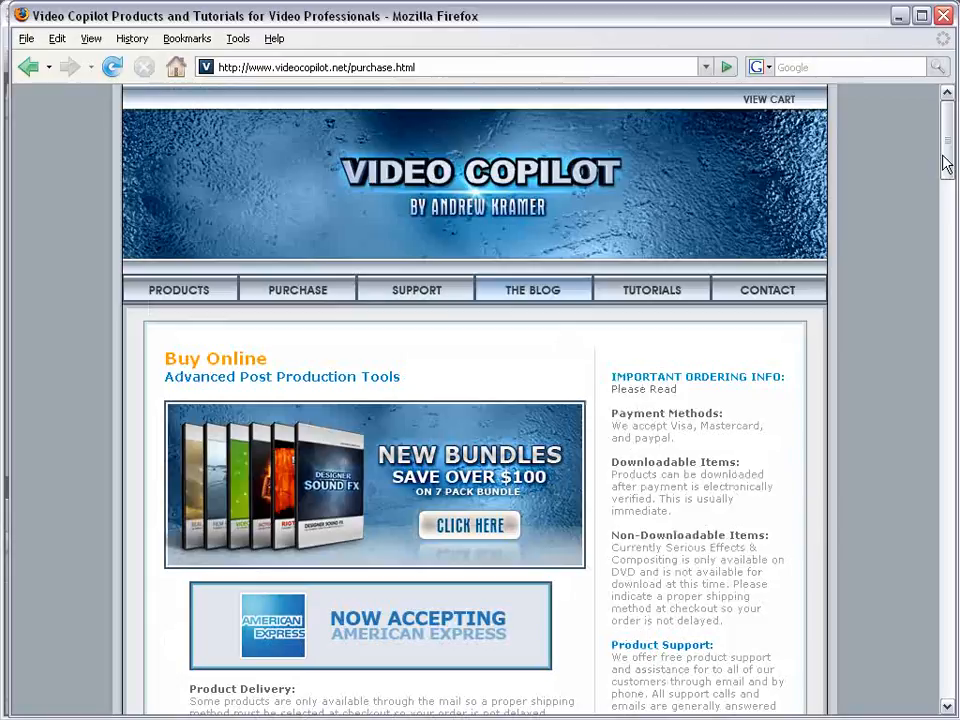
{"action": "left_click_drag", "start_coordinate": [947, 160], "coordinate": [950, 208]}
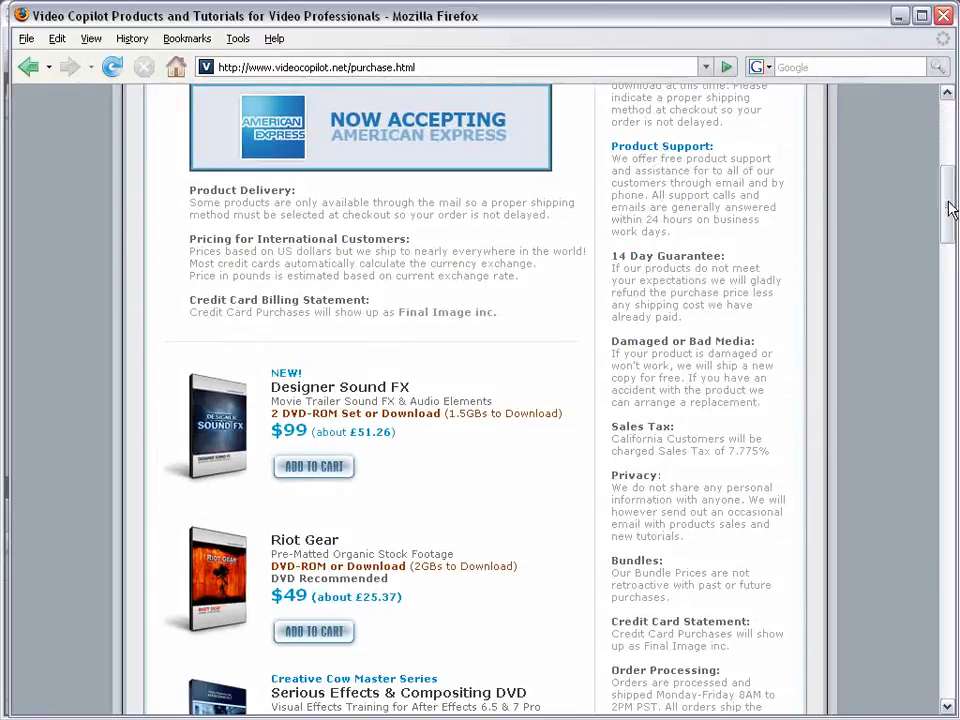